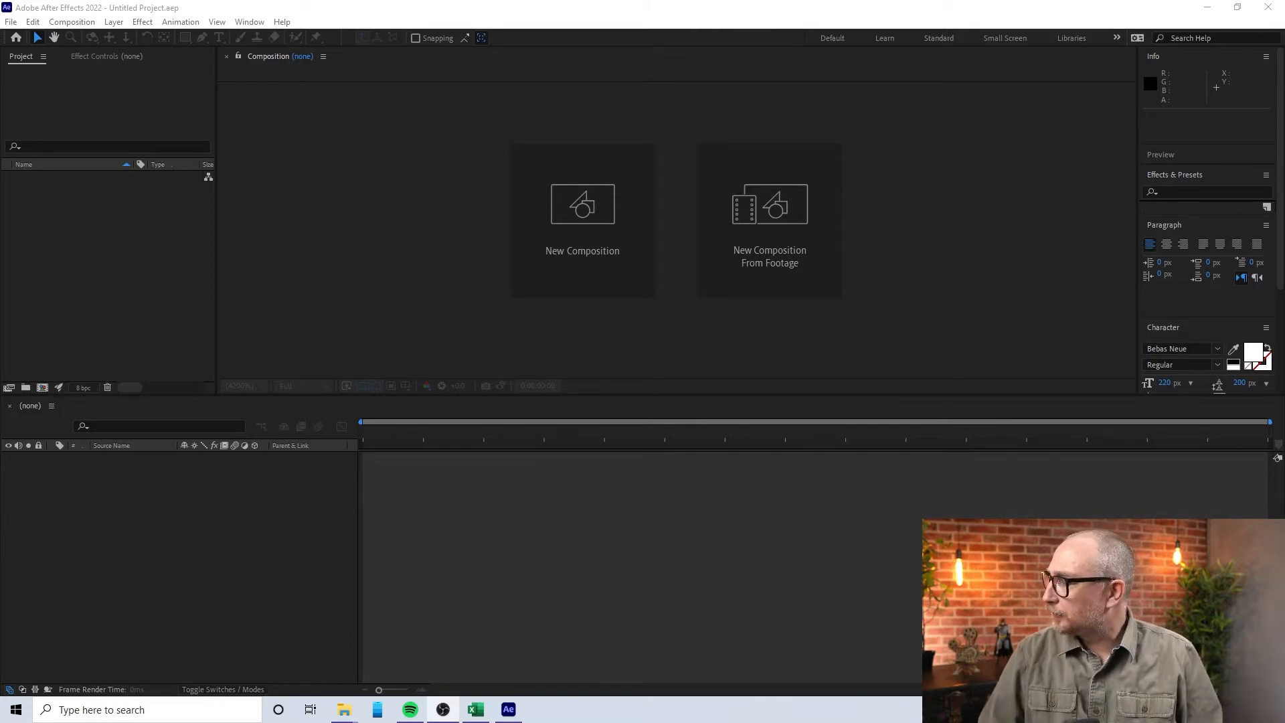
- Start a new composition and name it RASCI
click(571, 207)
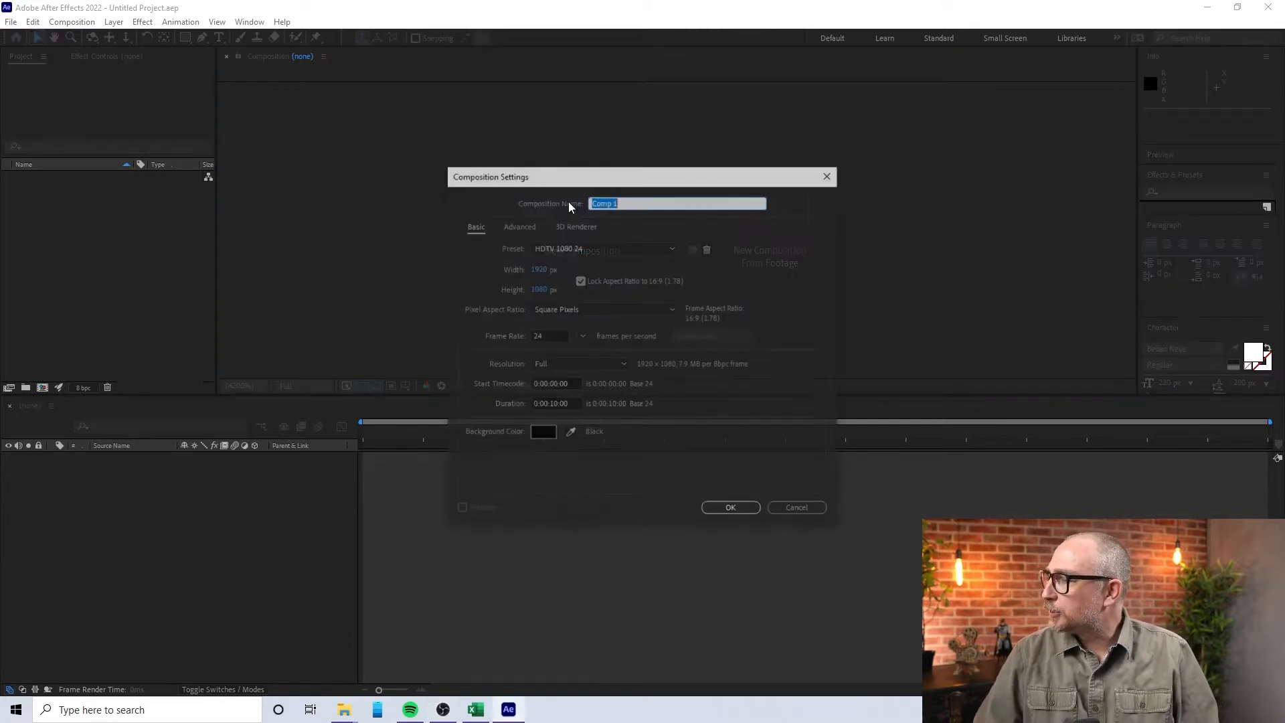
click(622, 199)
drag(622, 199, 569, 209)
text(RASCI)
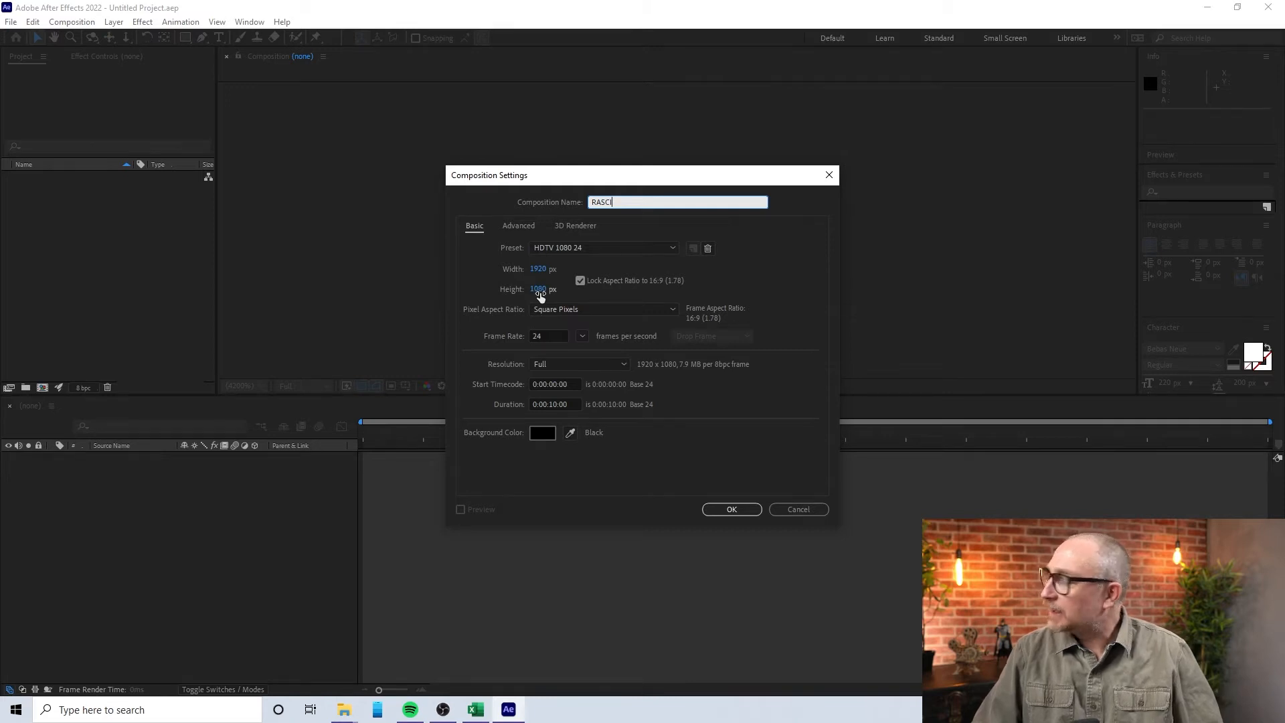
- Set the composition's duration to 0:05:00:00 and create it
click(568, 405)
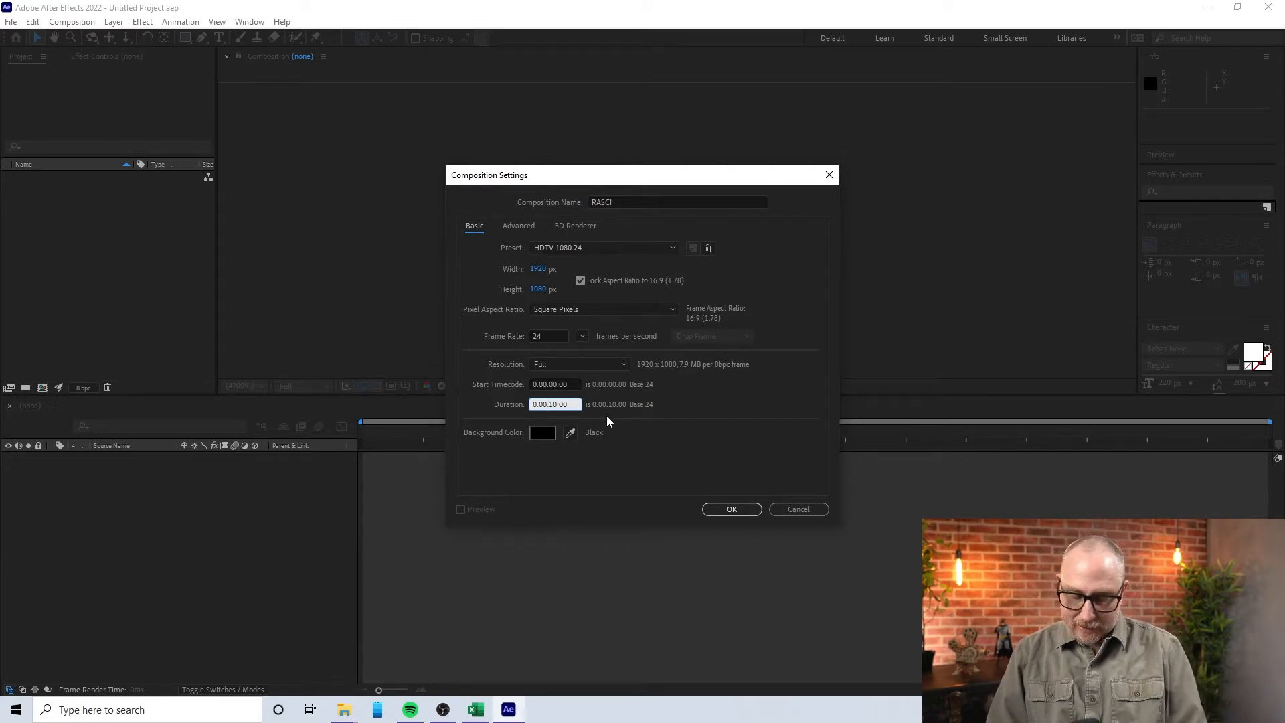
key(BackSpace)
text(5)
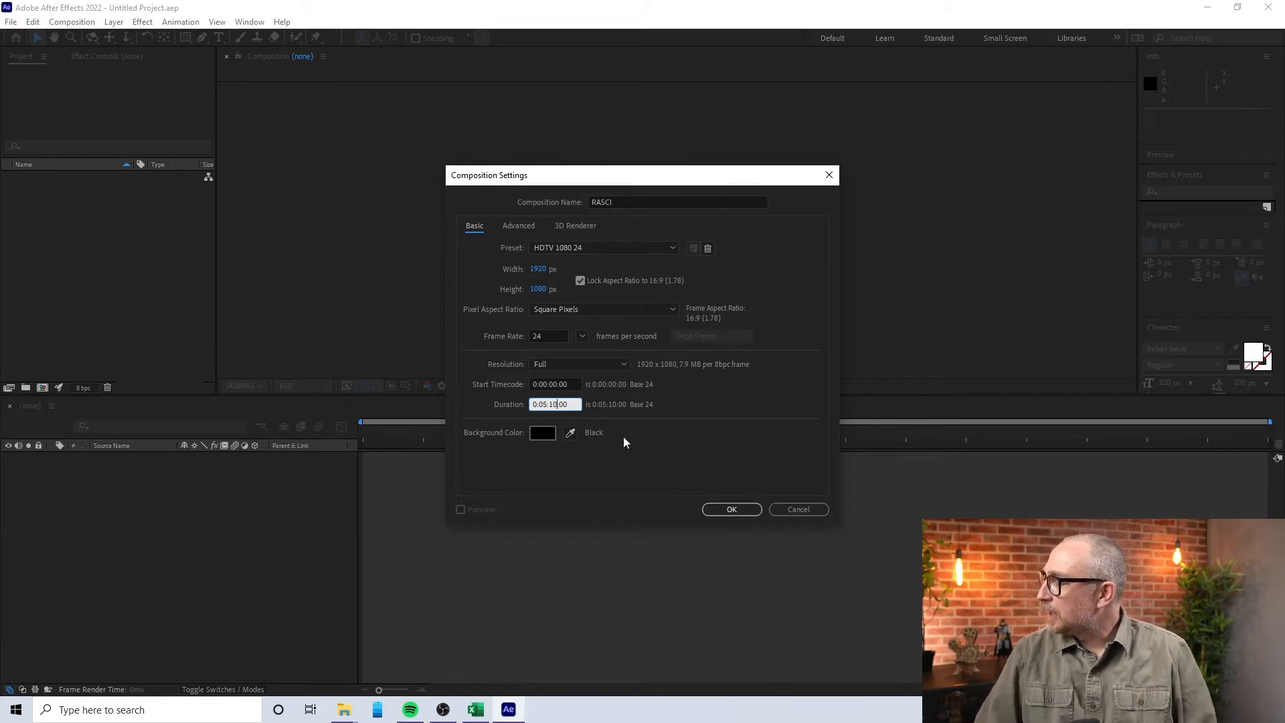
key(BackSpace)
key(BackSpace)
key(BackSpace)
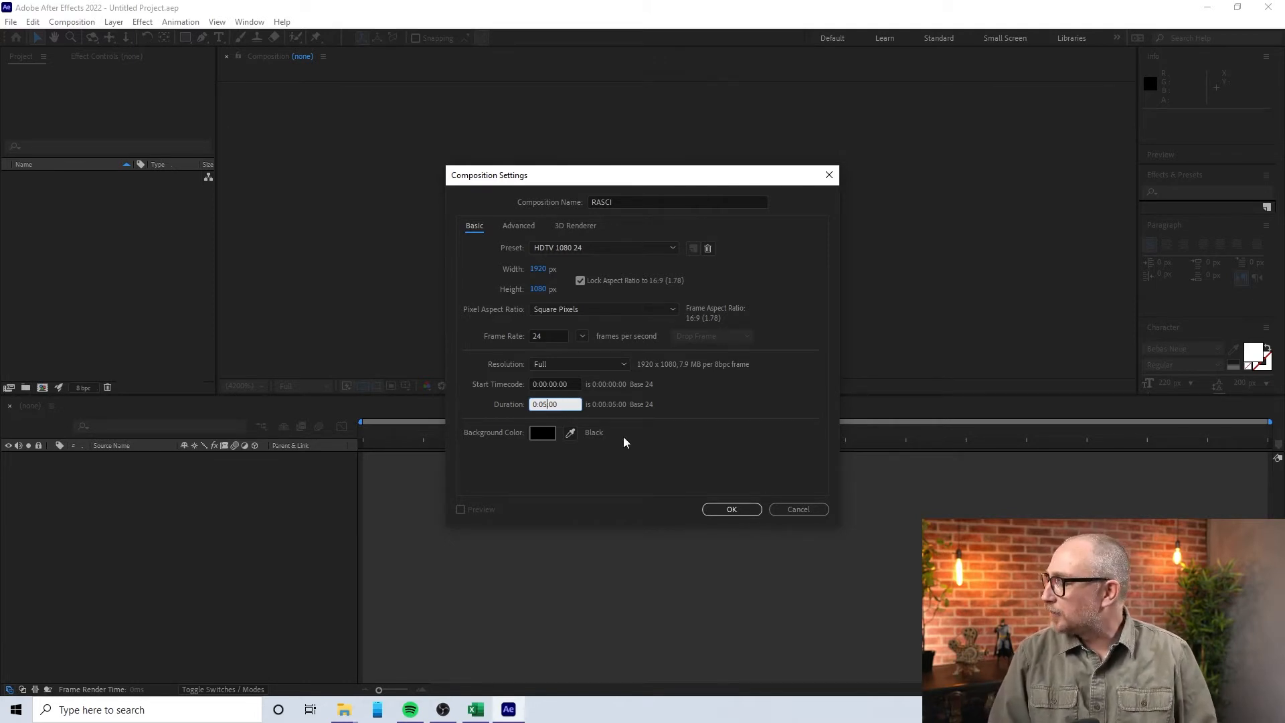
text(:00)
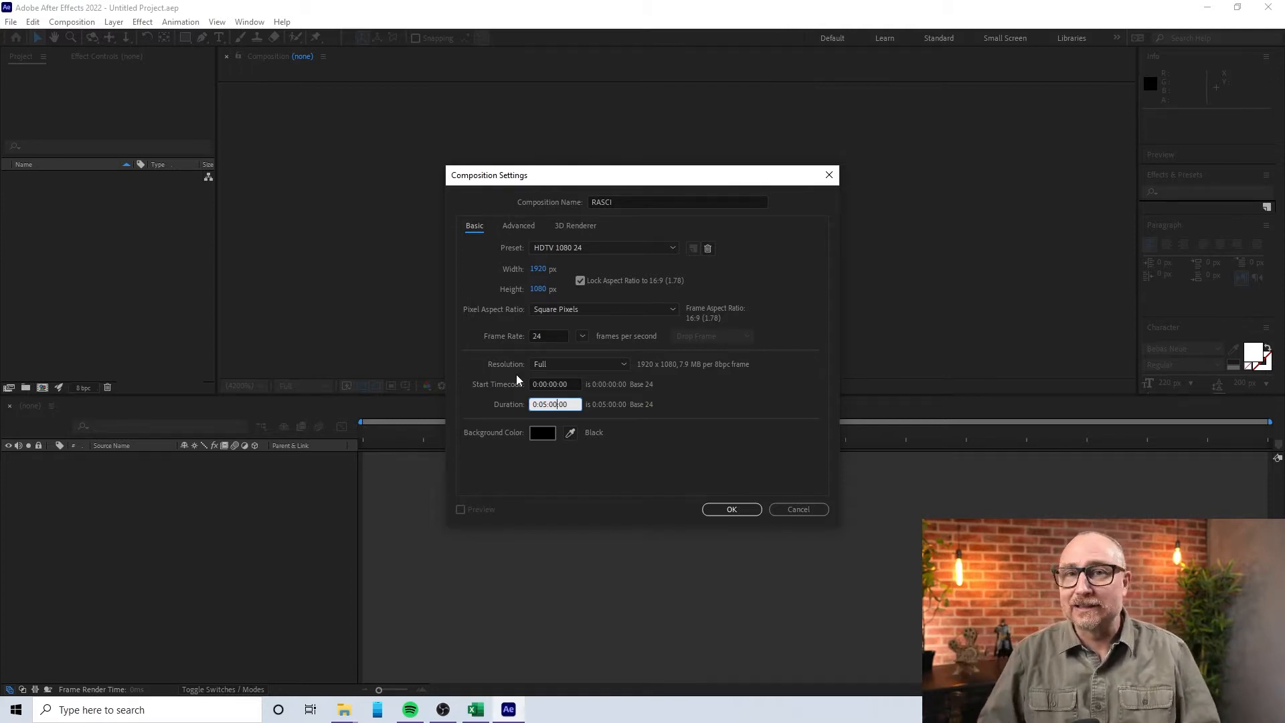
click(739, 513)
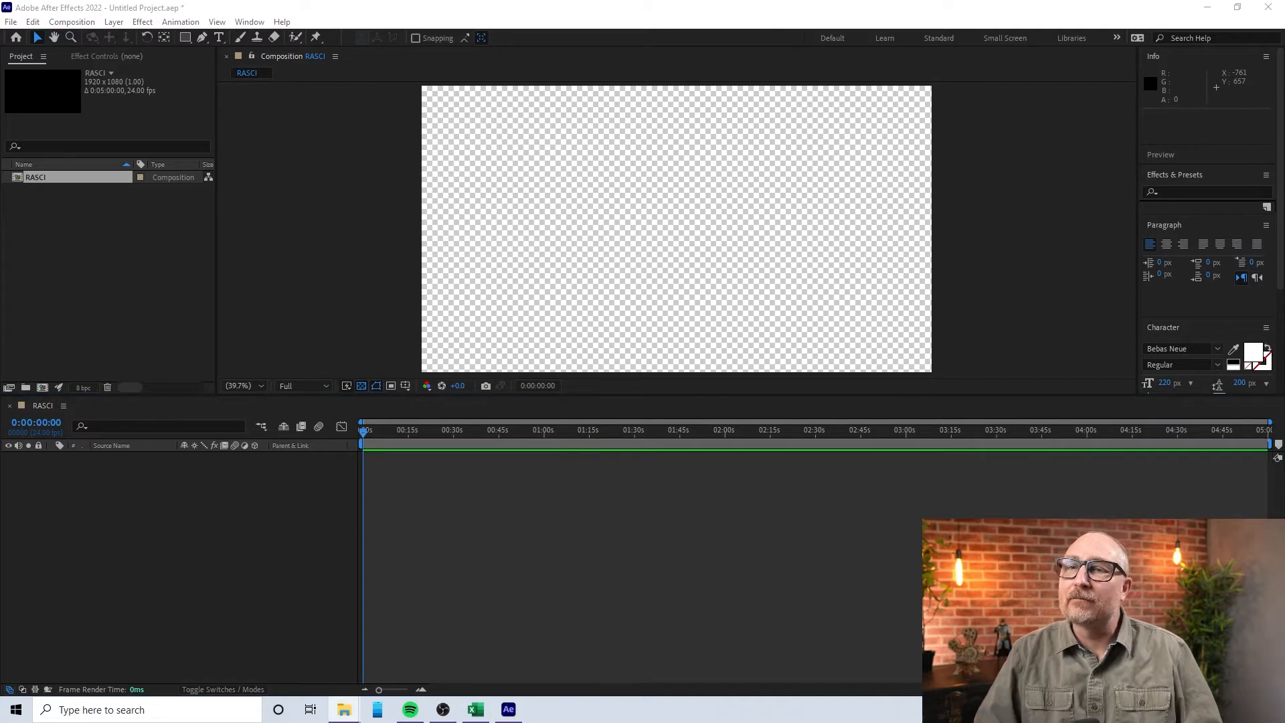
- Import Animation Board Burnt Orange.psb as footage with merged layers and place it in the RASCI composition as the background
drag(83, 158, 0, 148)
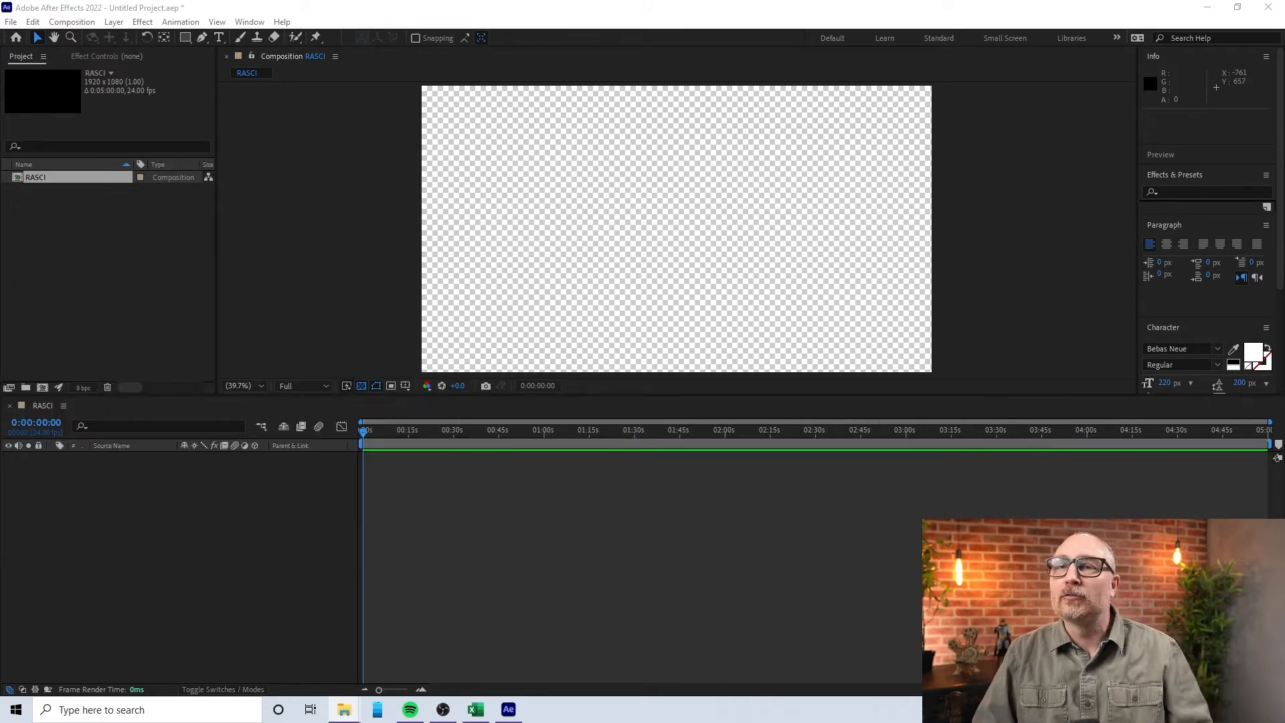
drag(0, 255, 109, 272)
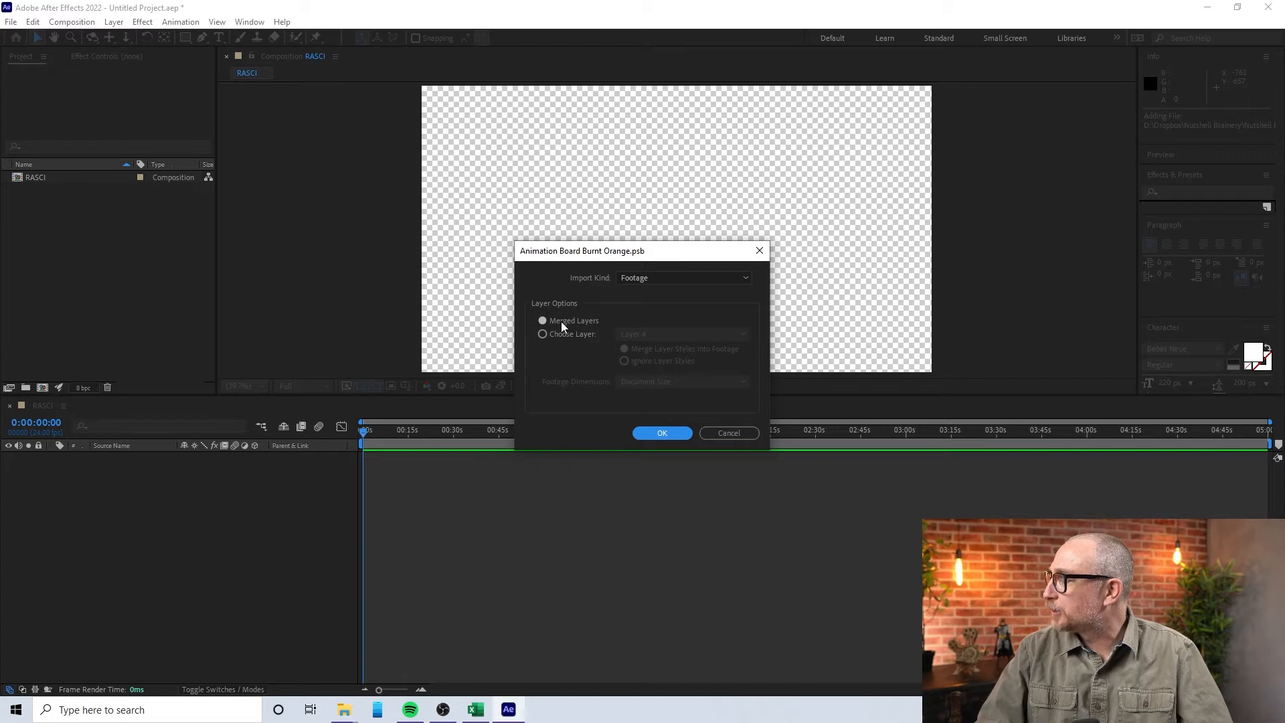
click(657, 279)
click(658, 279)
click(669, 433)
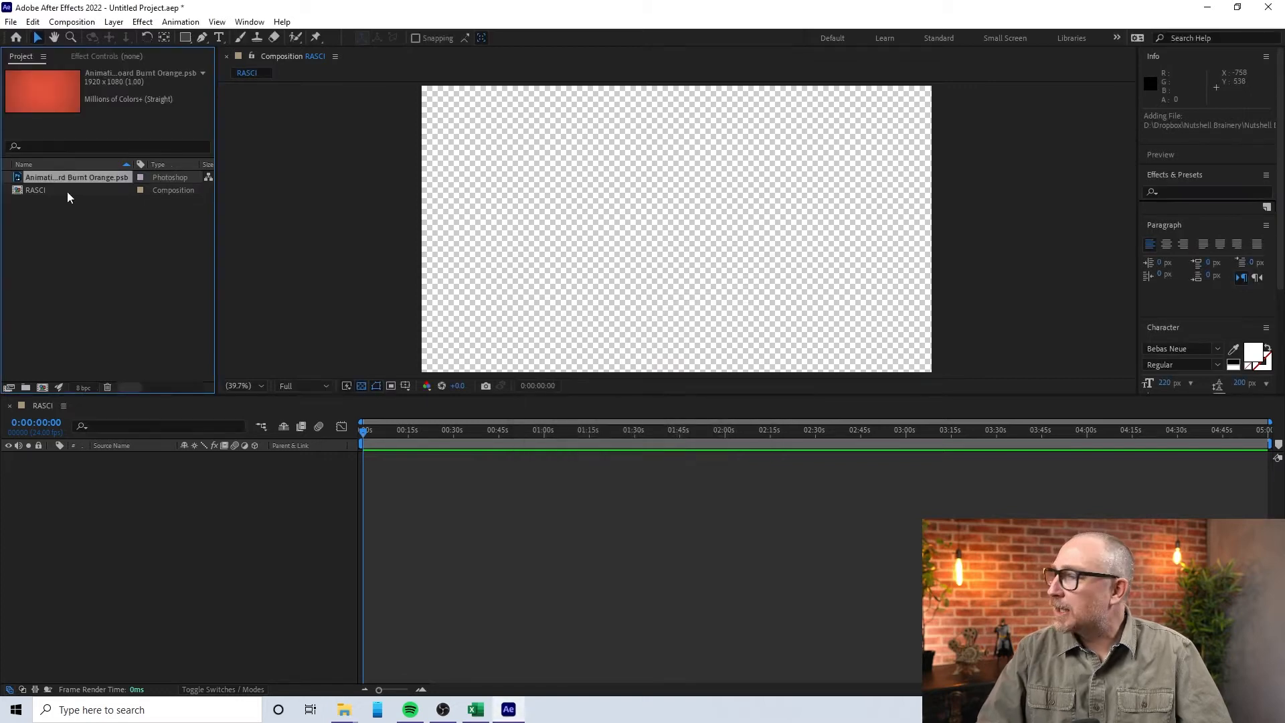
drag(45, 175, 680, 234)
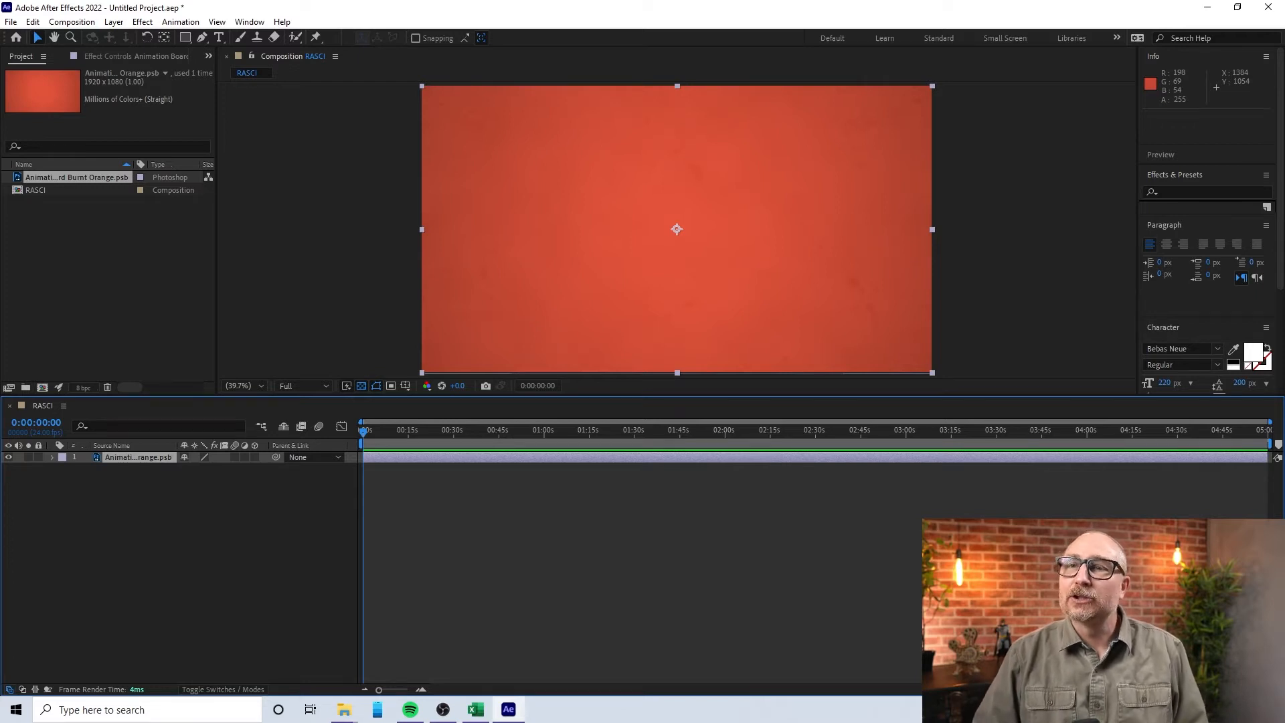
- Import the Accountable, Consult, Inform, Responsible and Support PSD character files into the project
key(alt+Tab)
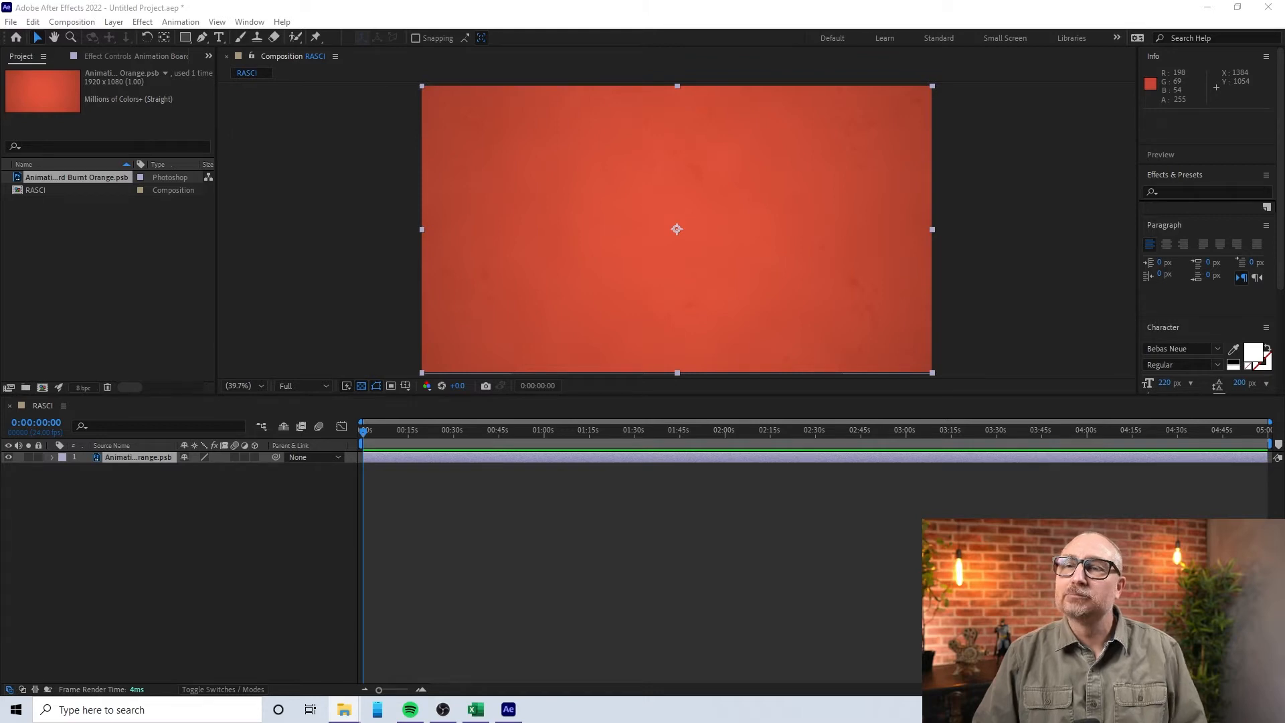
drag(0, 450, 99, 320)
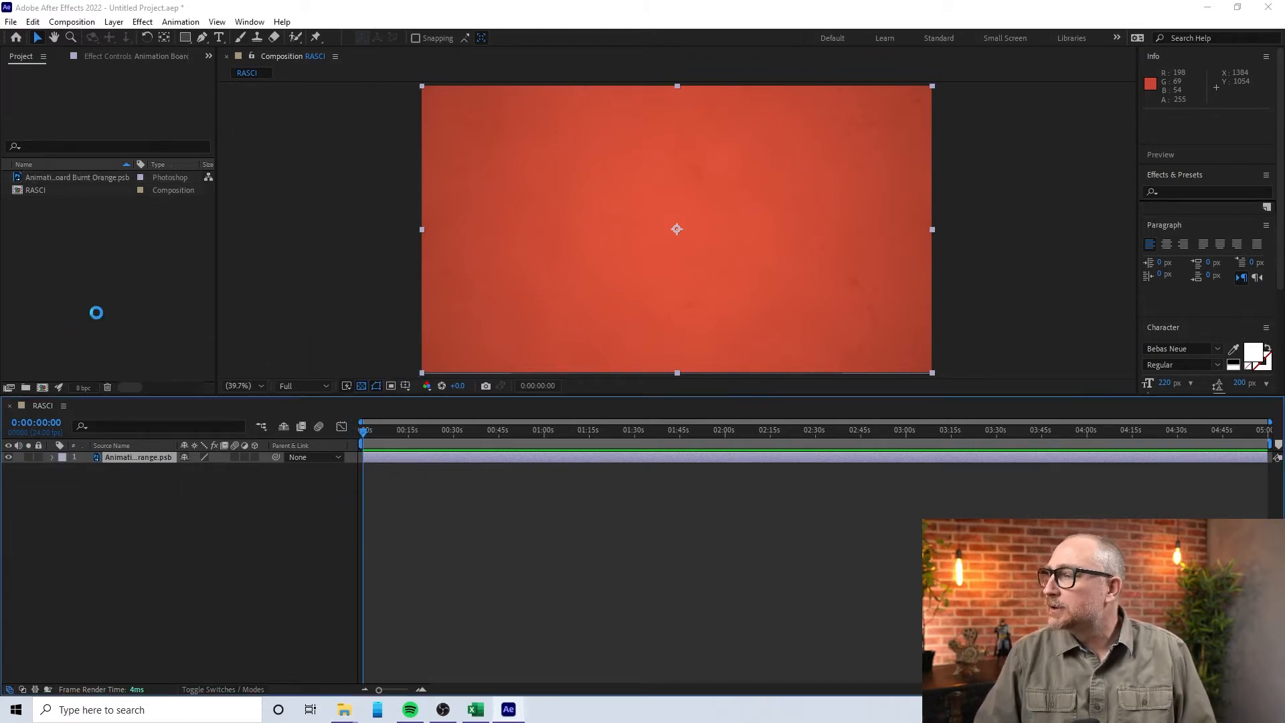
click(93, 313)
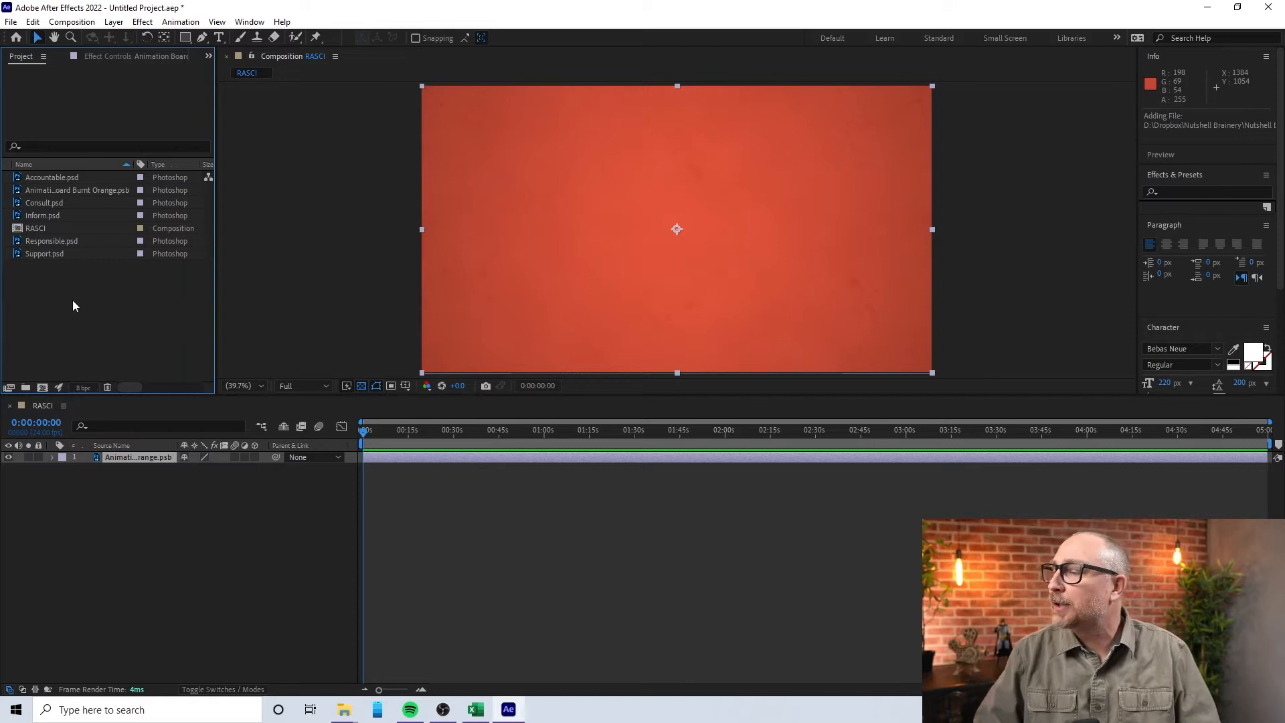
- Add Responsible.psd to the composition, scale it to 58%, and position it near the frame's left edge at about 312, 551
click(50, 241)
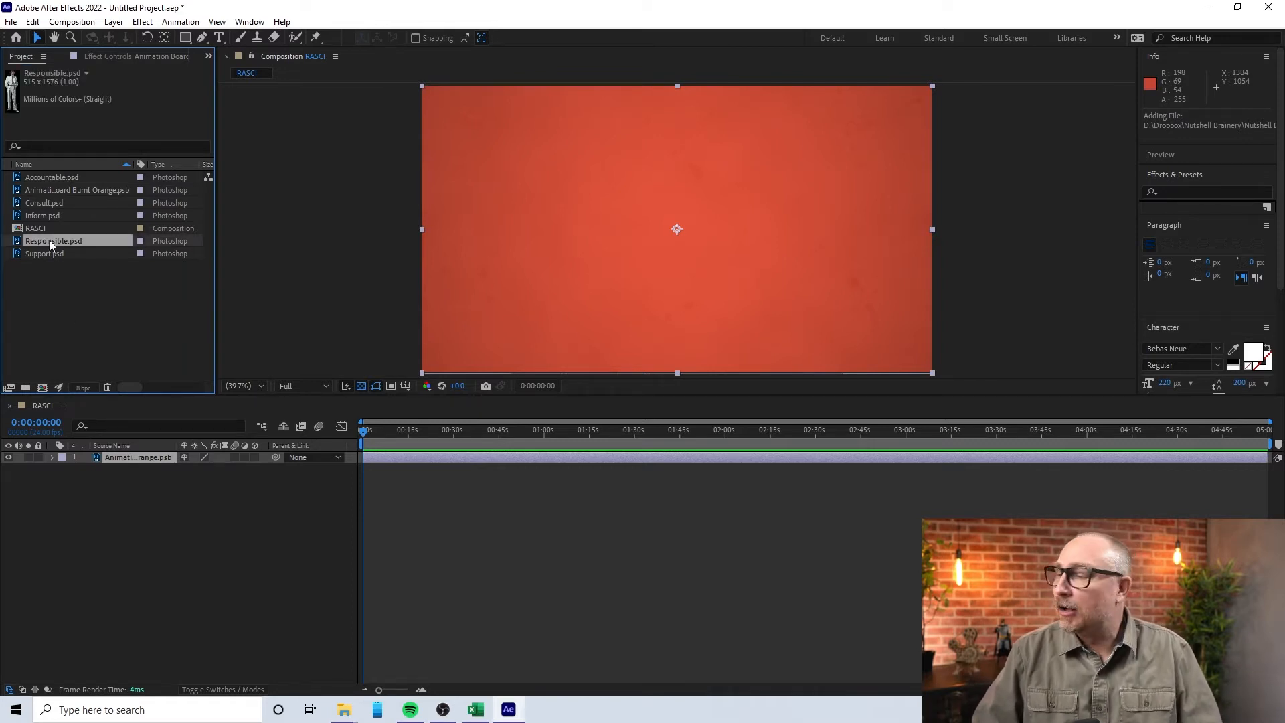
drag(47, 239, 519, 248)
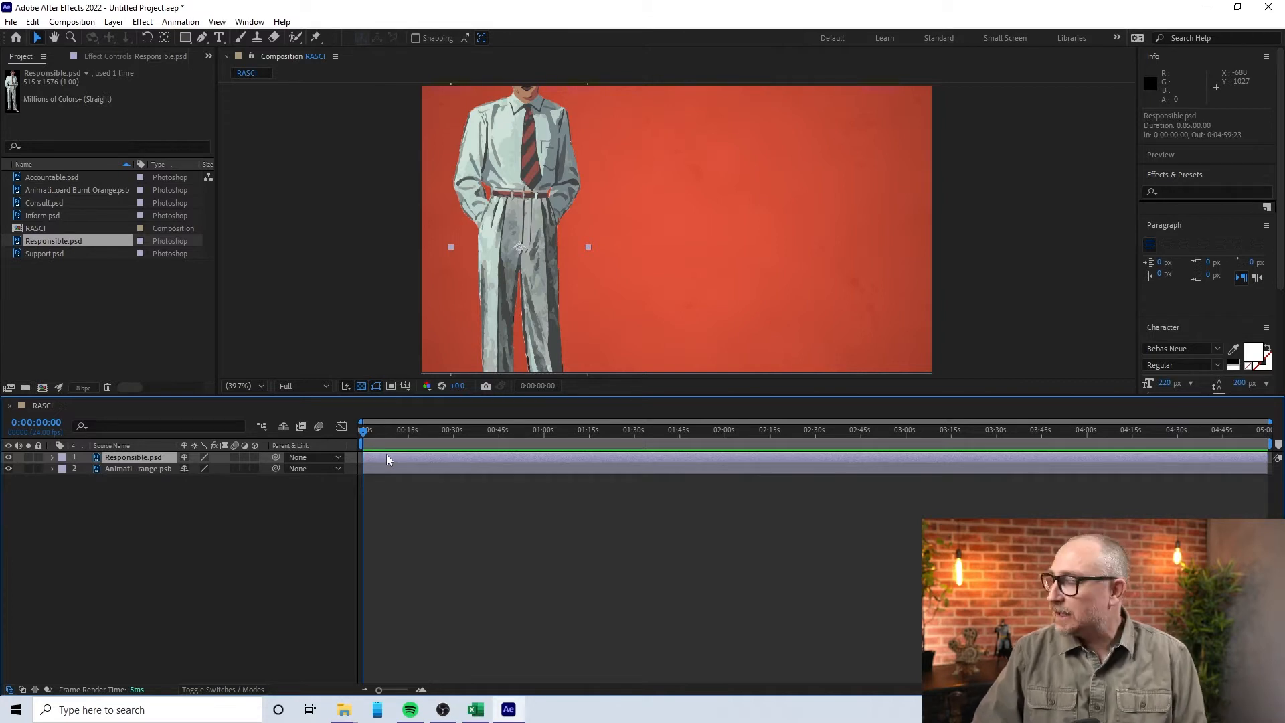
key(s)
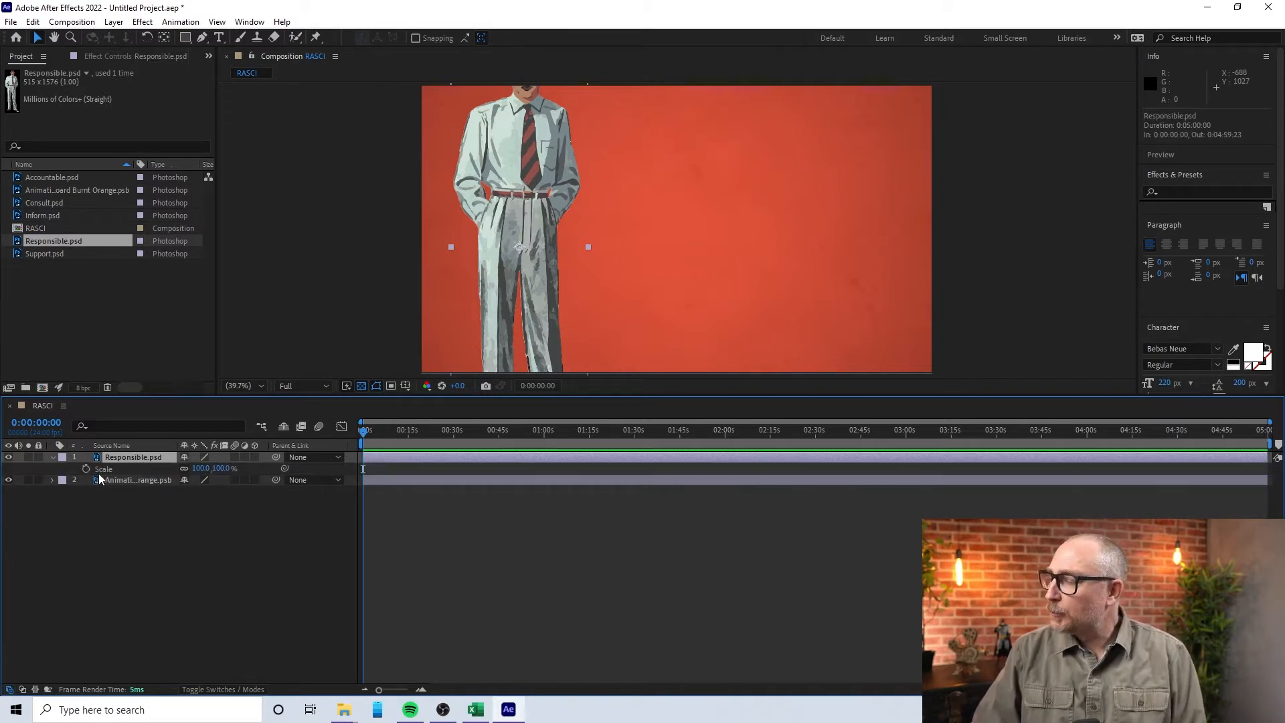
drag(219, 468, 196, 474)
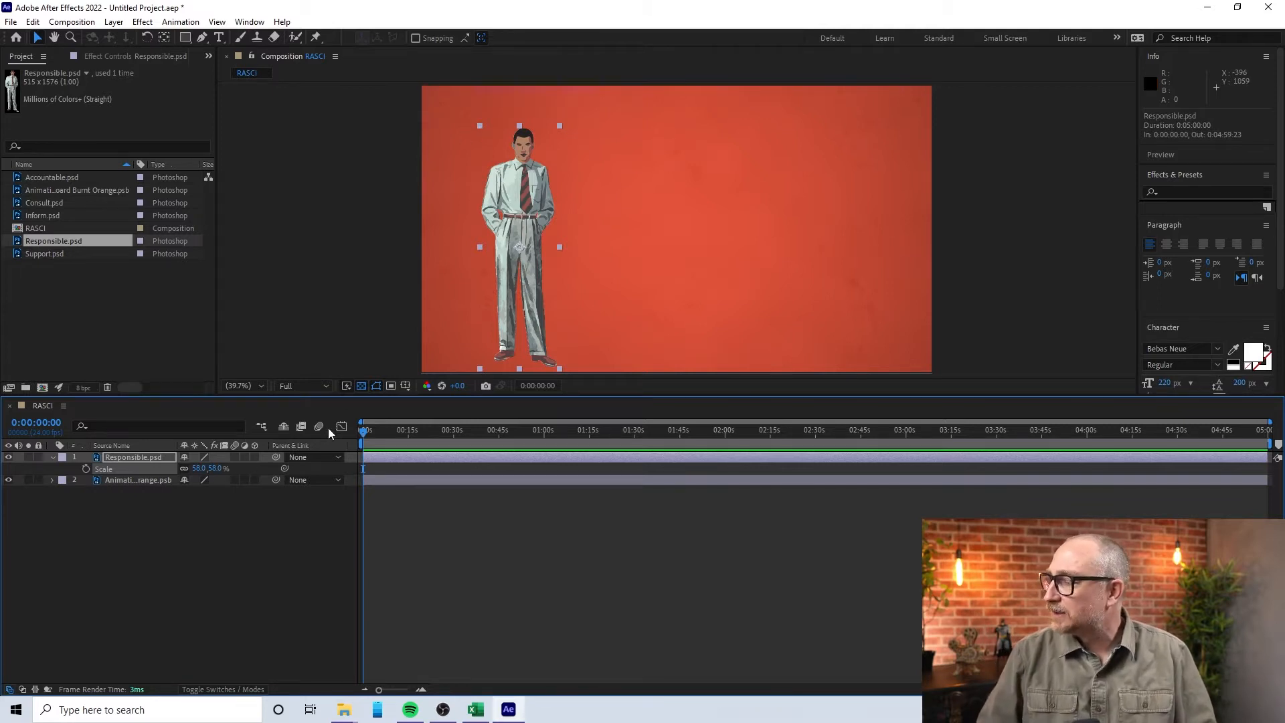
drag(515, 220, 502, 206)
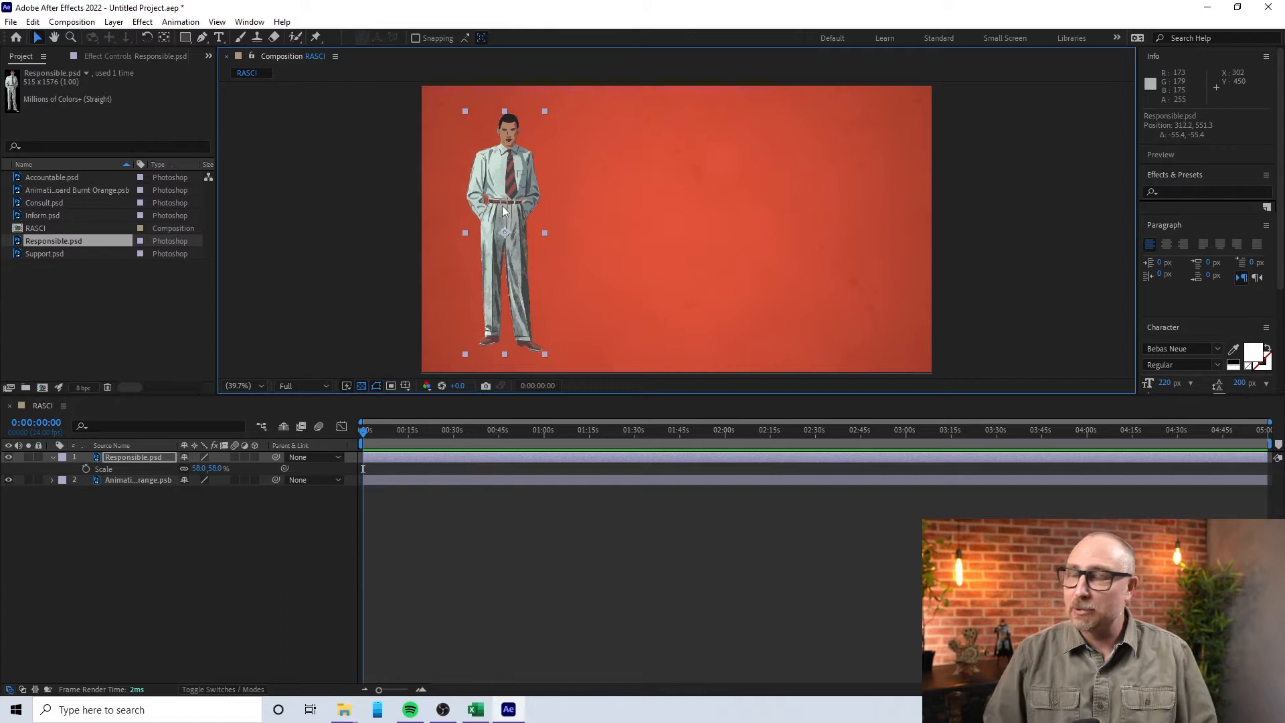
- Add Accountable.psd beside the Responsible figure at about 670, 544 and scale it to 53%
click(67, 286)
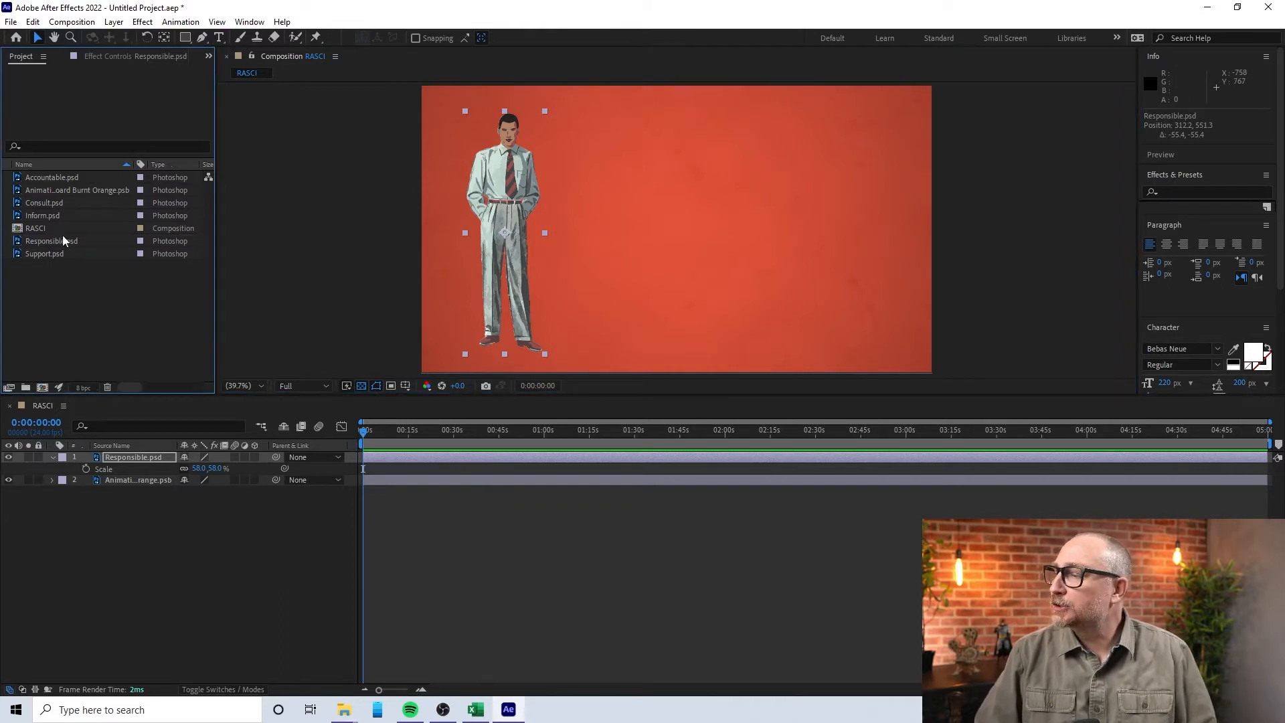
drag(50, 177, 651, 204)
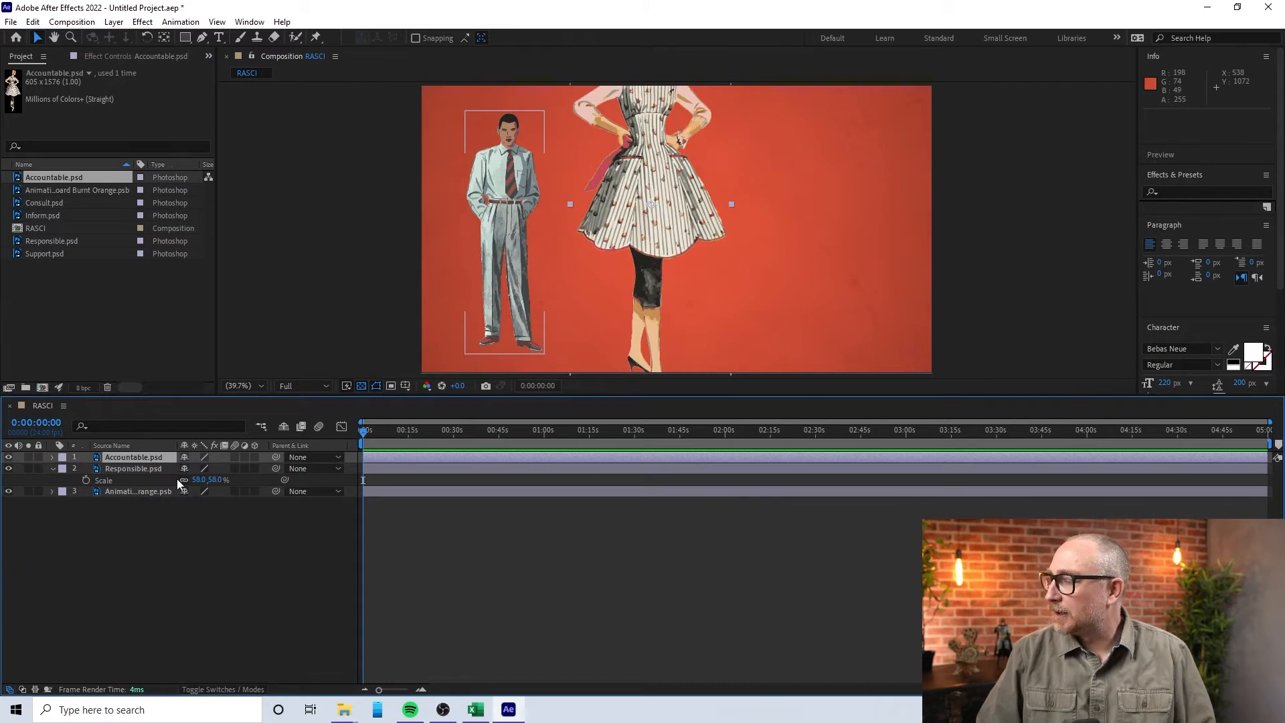
key(s)
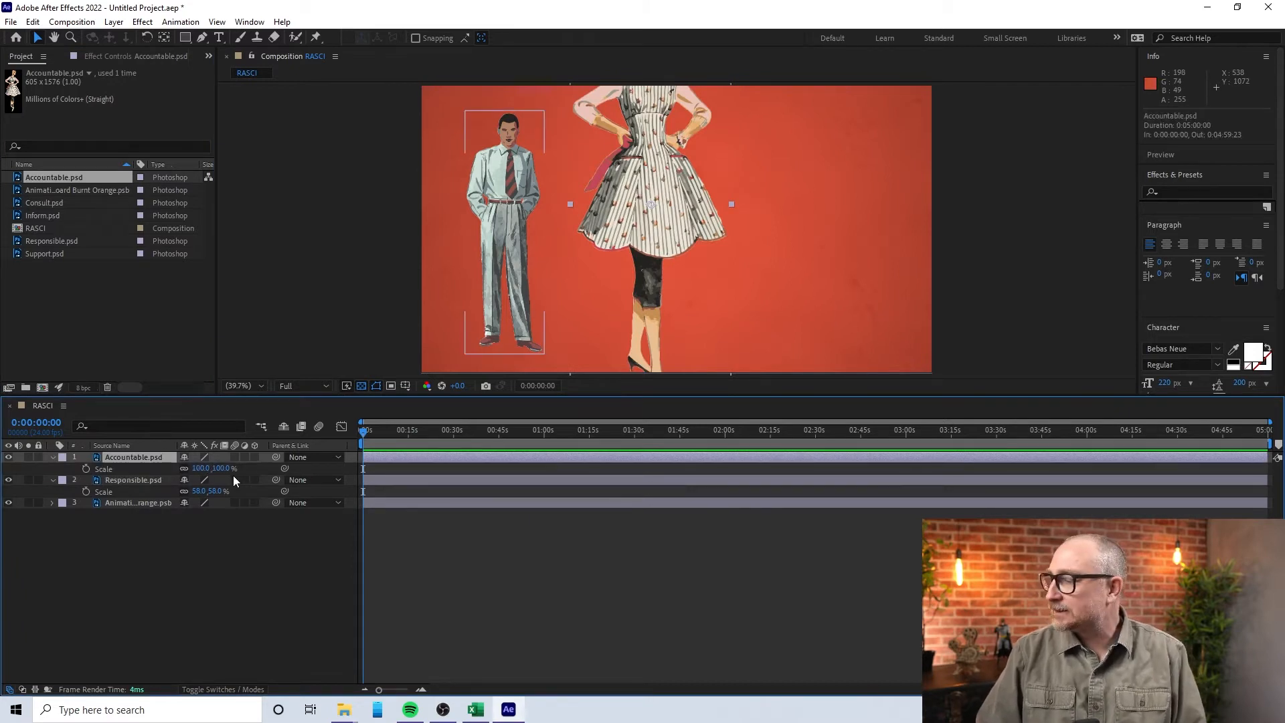
drag(226, 469, 198, 469)
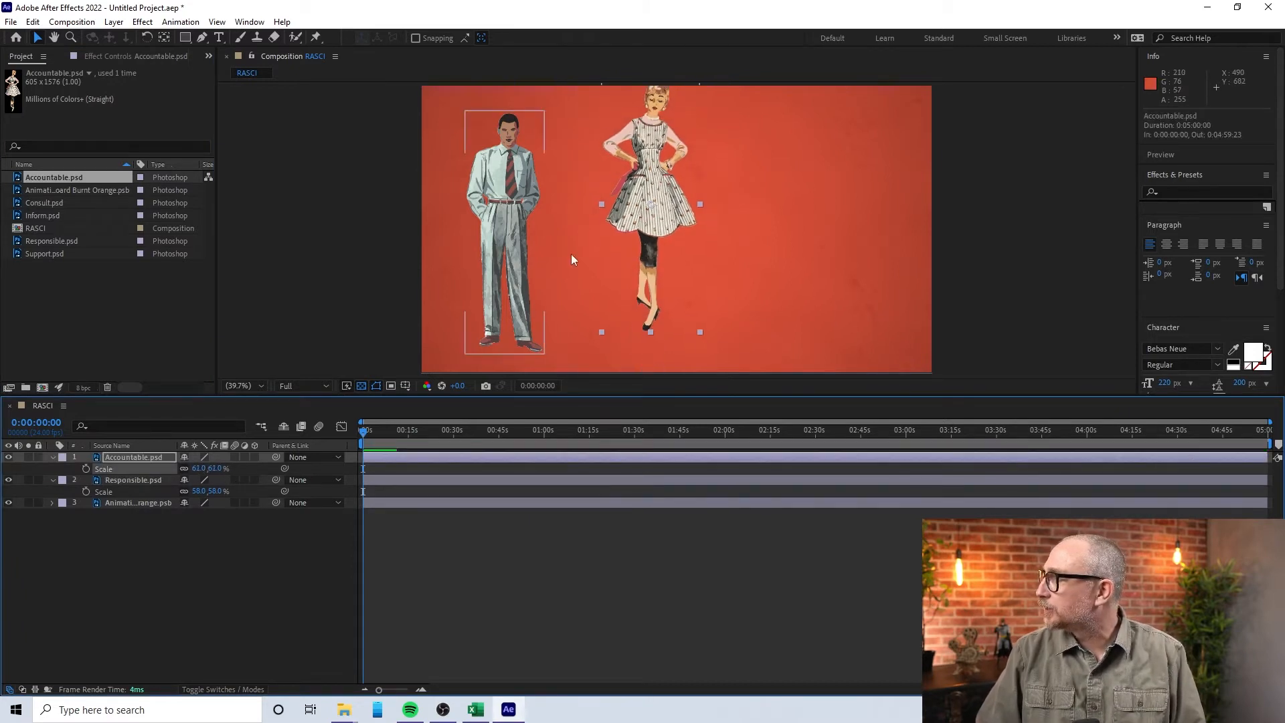
drag(656, 199, 605, 226)
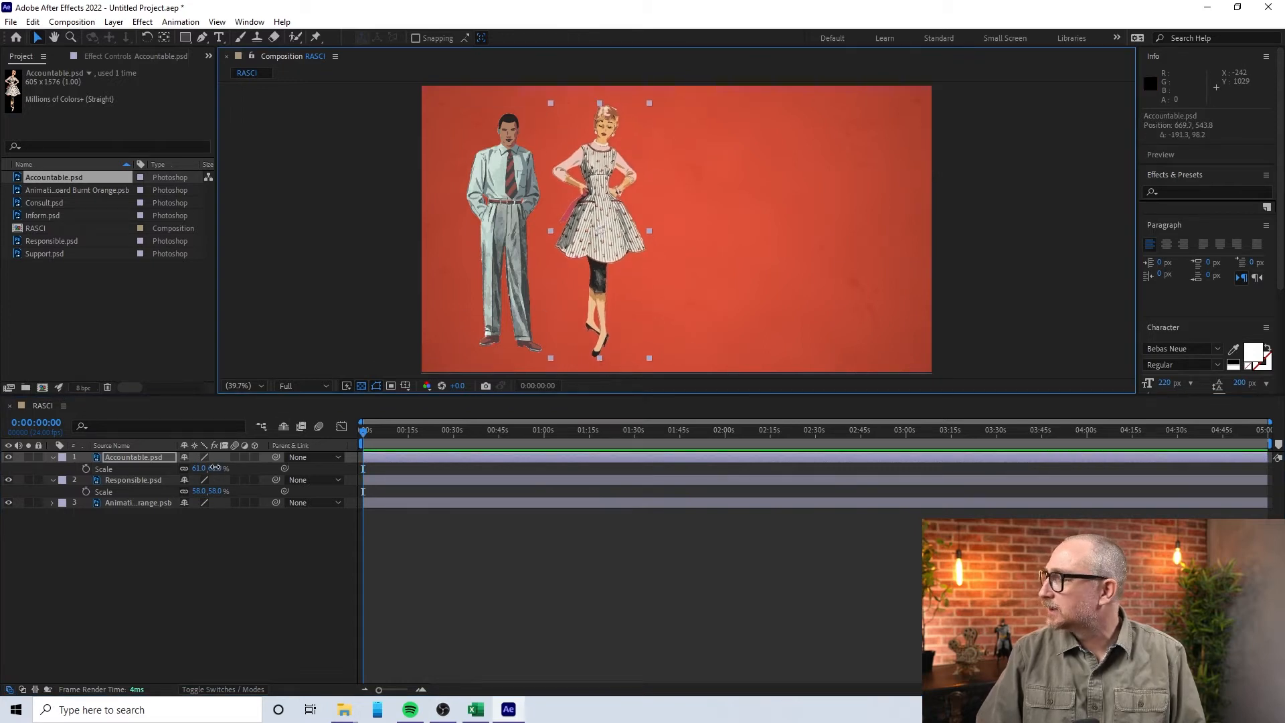
drag(214, 468, 205, 468)
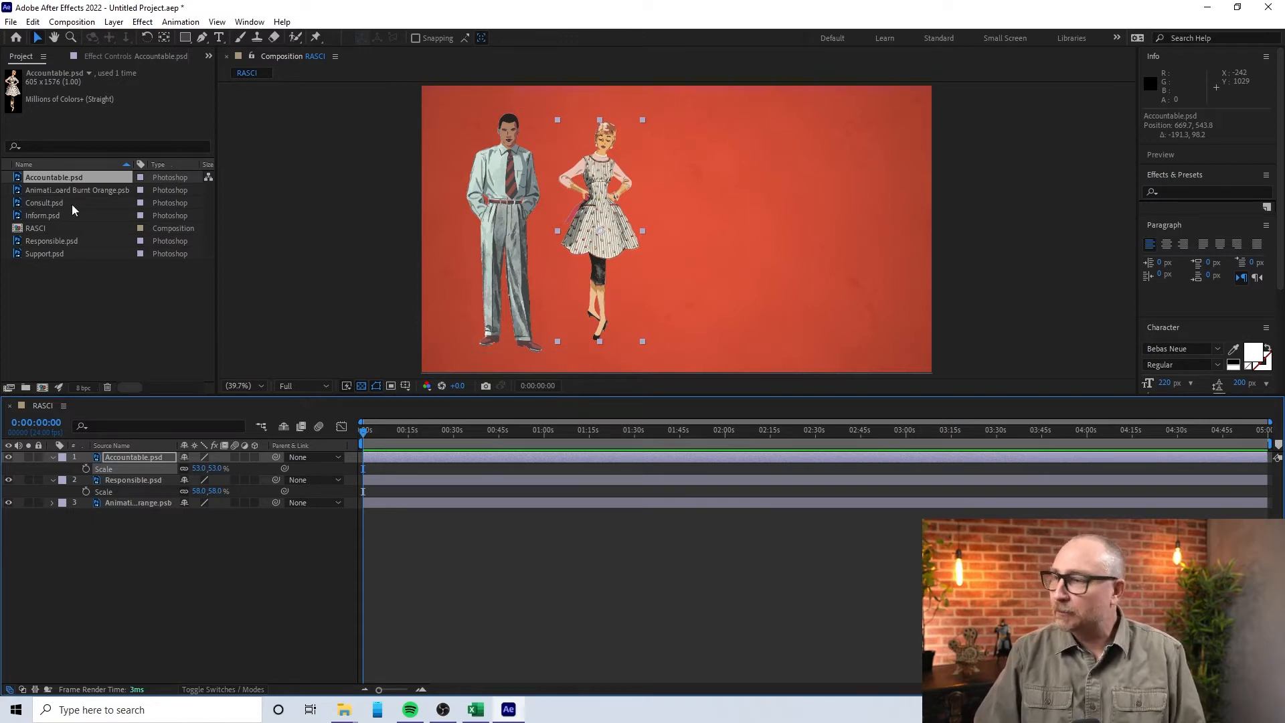
- Add Support.psd to the composition, scale it to 52%, and position it beside the Accountable figure at about 972, 561
drag(50, 253, 717, 210)
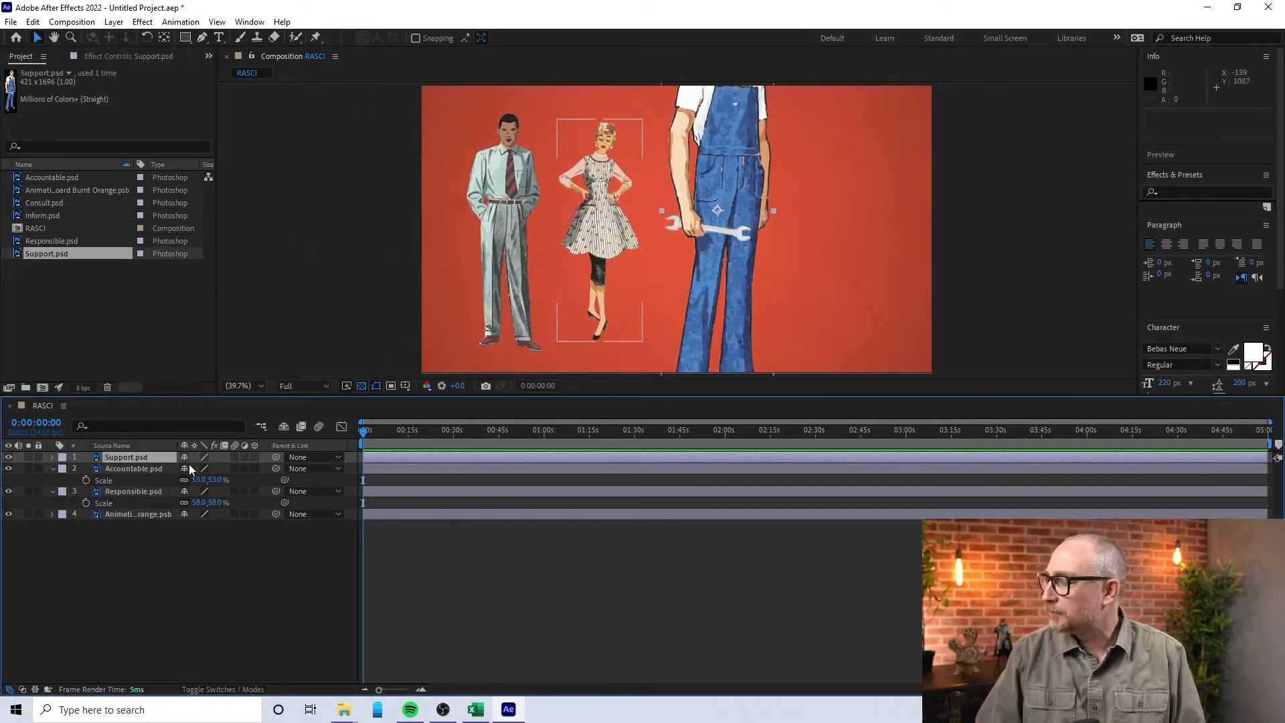
click(142, 457)
key(s)
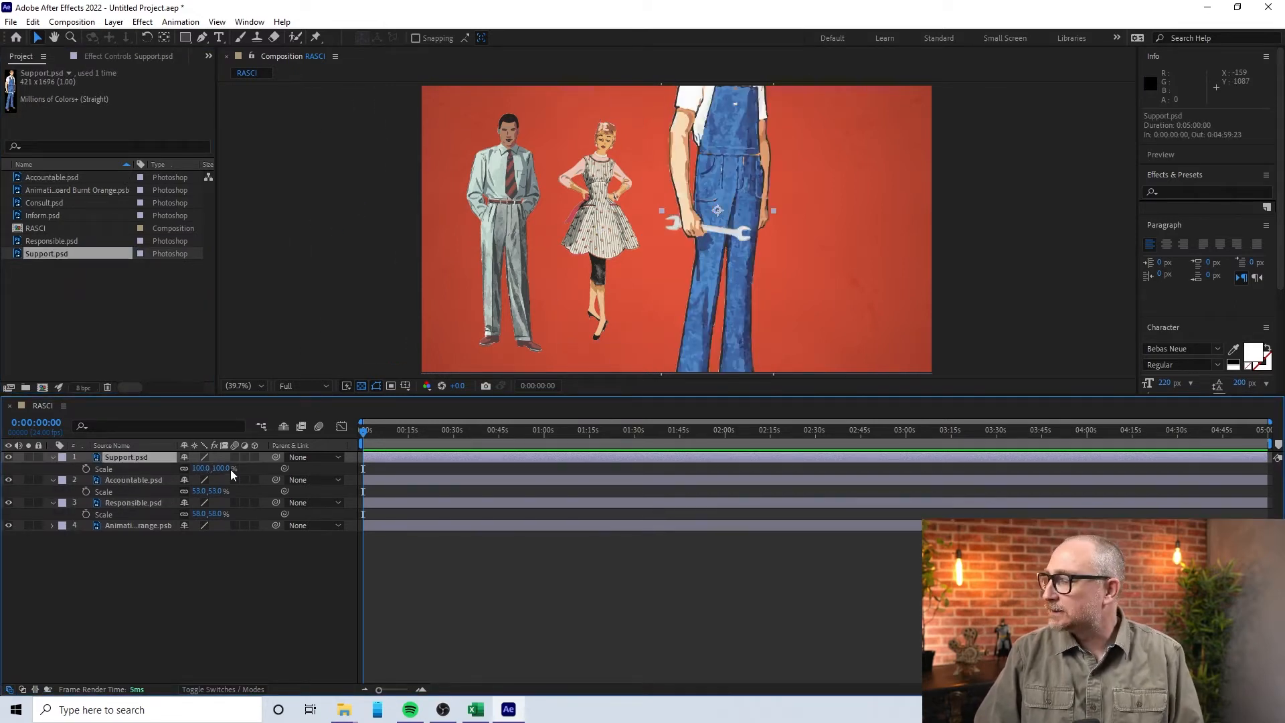
drag(221, 469, 190, 469)
drag(714, 167, 676, 191)
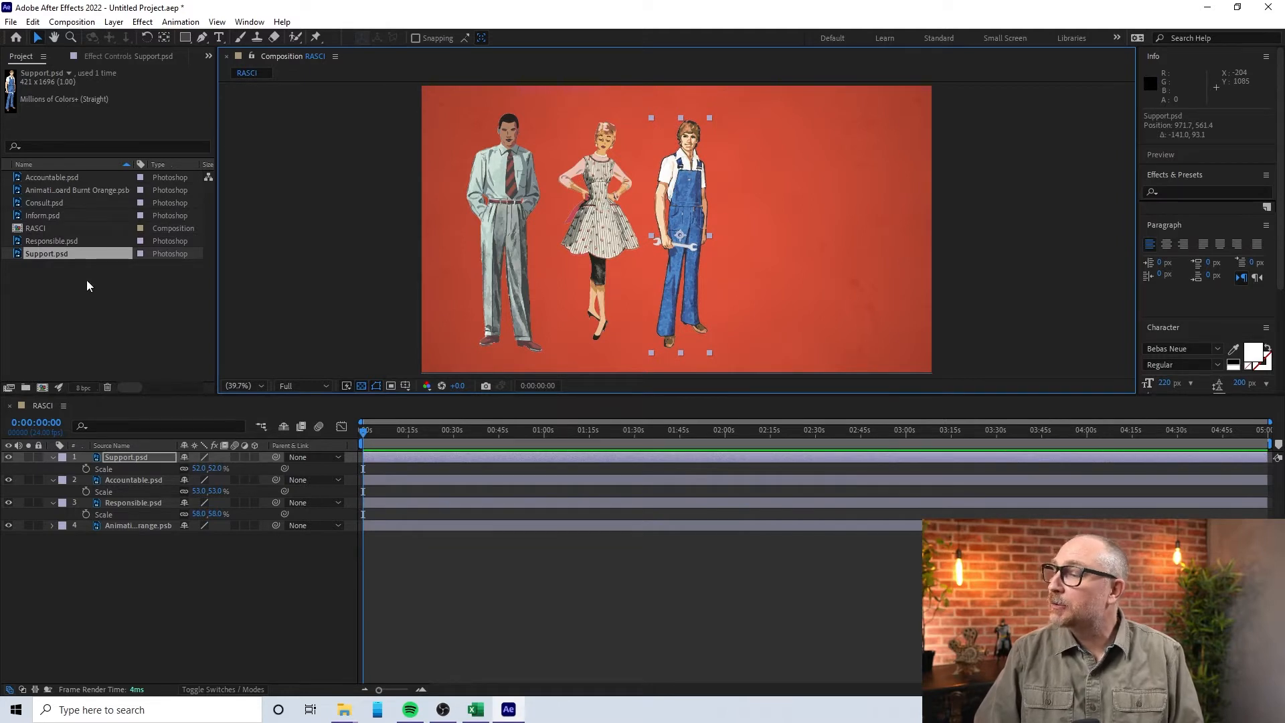
- Add Consult.psd to the right of the Support figure and scale it to 57%
drag(51, 204, 789, 236)
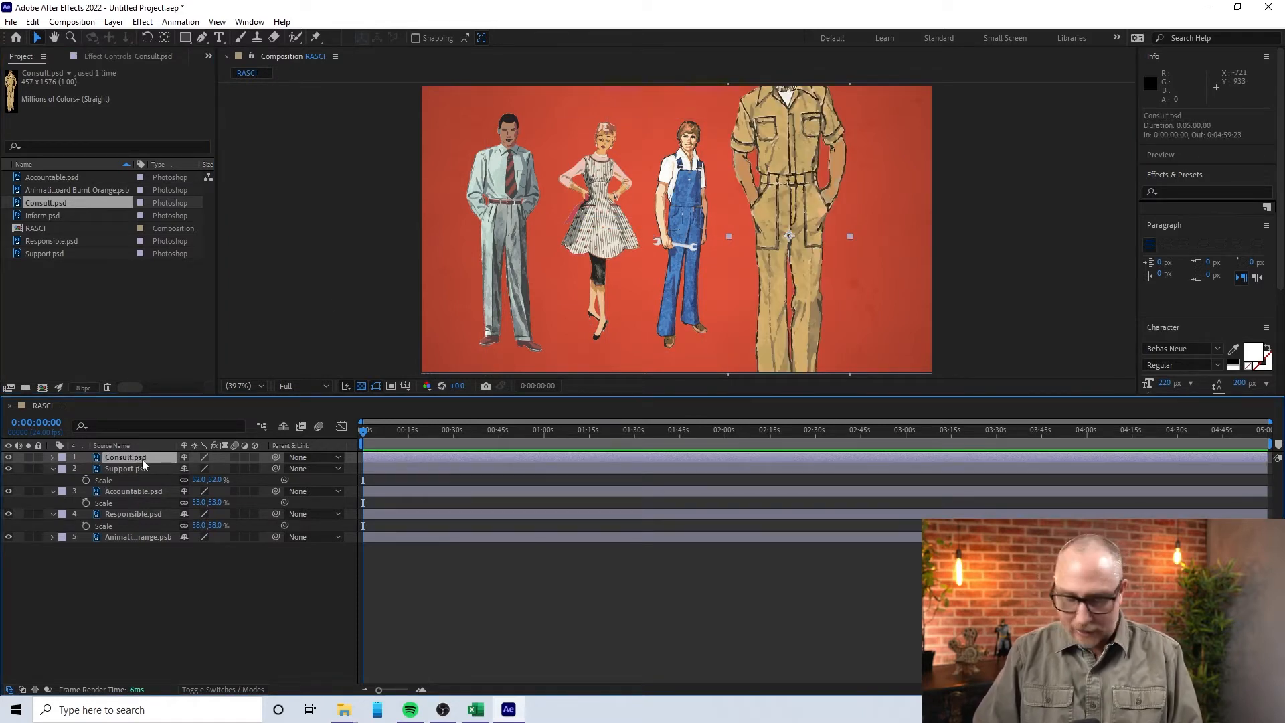
key(s)
mouse_move(198, 468)
mouse_down()
mouse_move(174, 474)
mouse_move(187, 479)
mouse_up()
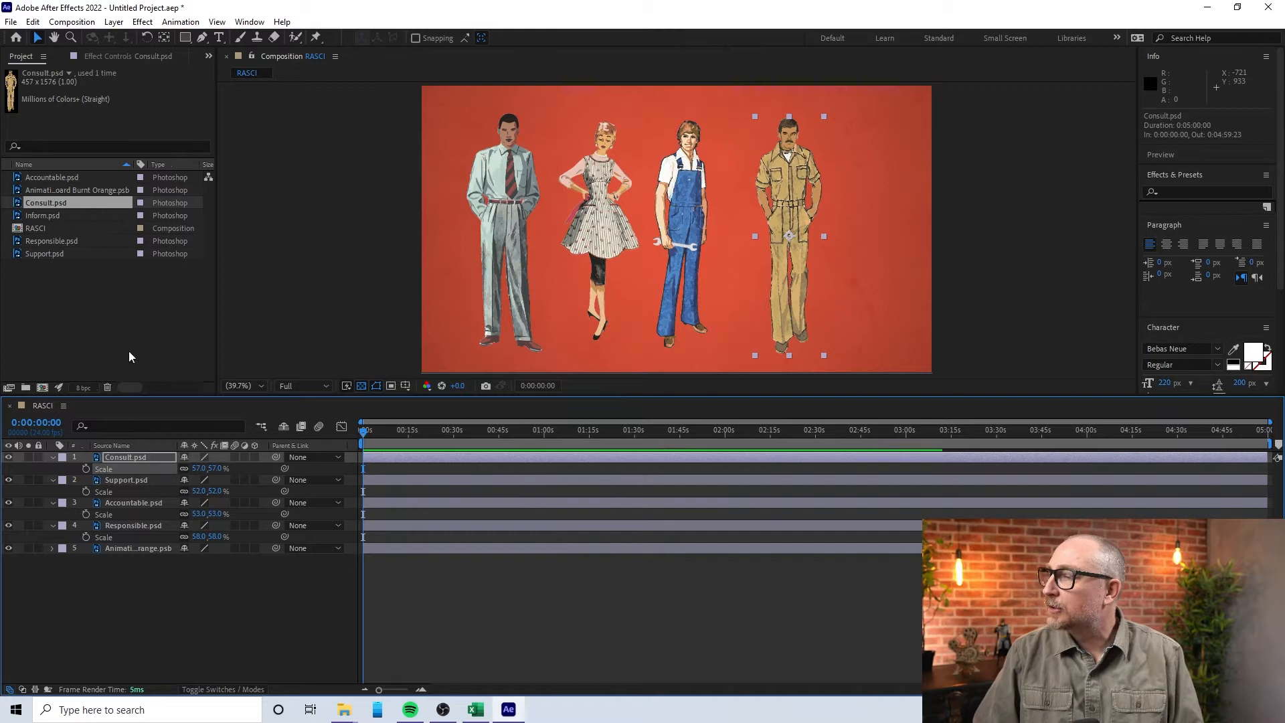
- Add Inform.psd at the right end of the row of characters, scale it to 60%, and adjust its position
drag(51, 218, 856, 218)
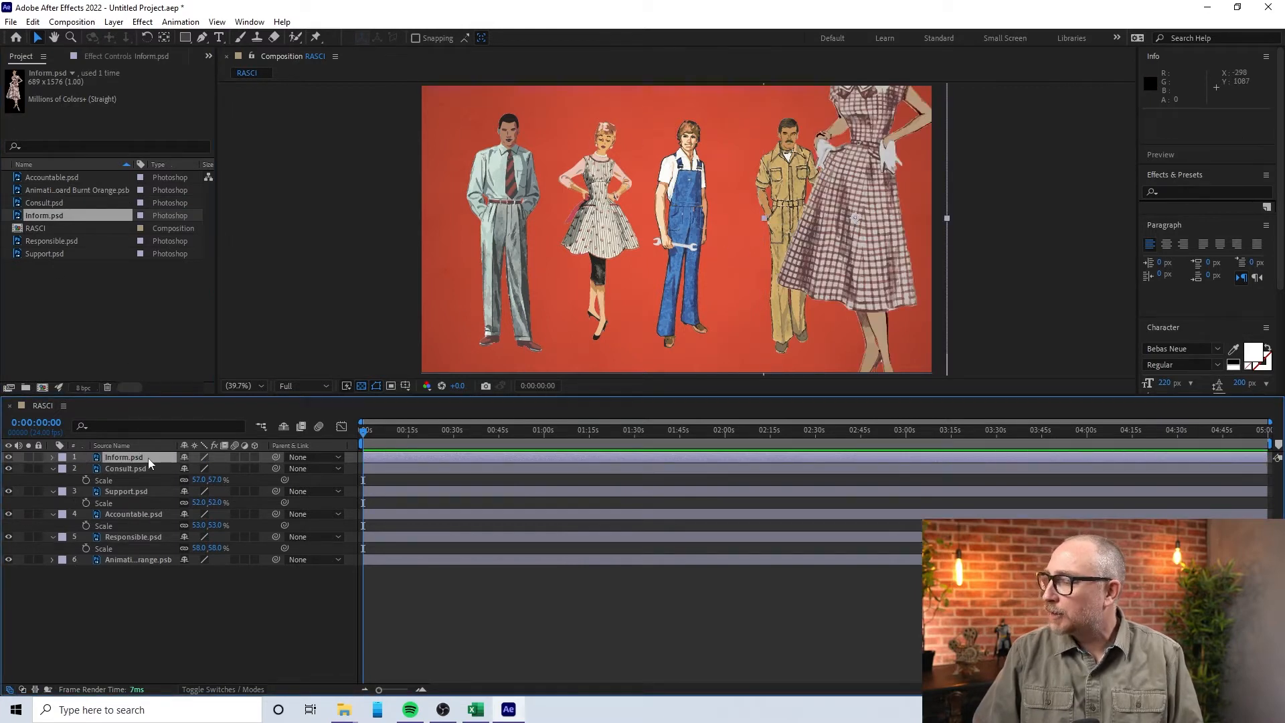
key(s)
drag(199, 471, 174, 473)
drag(876, 196, 884, 213)
- Reposition the five characters slightly leftward to space them evenly across the frame, with the Inform figure at about 1629, 566
drag(509, 212, 495, 205)
drag(597, 214, 579, 218)
drag(687, 196, 678, 196)
drag(783, 188, 759, 183)
drag(871, 192, 862, 194)
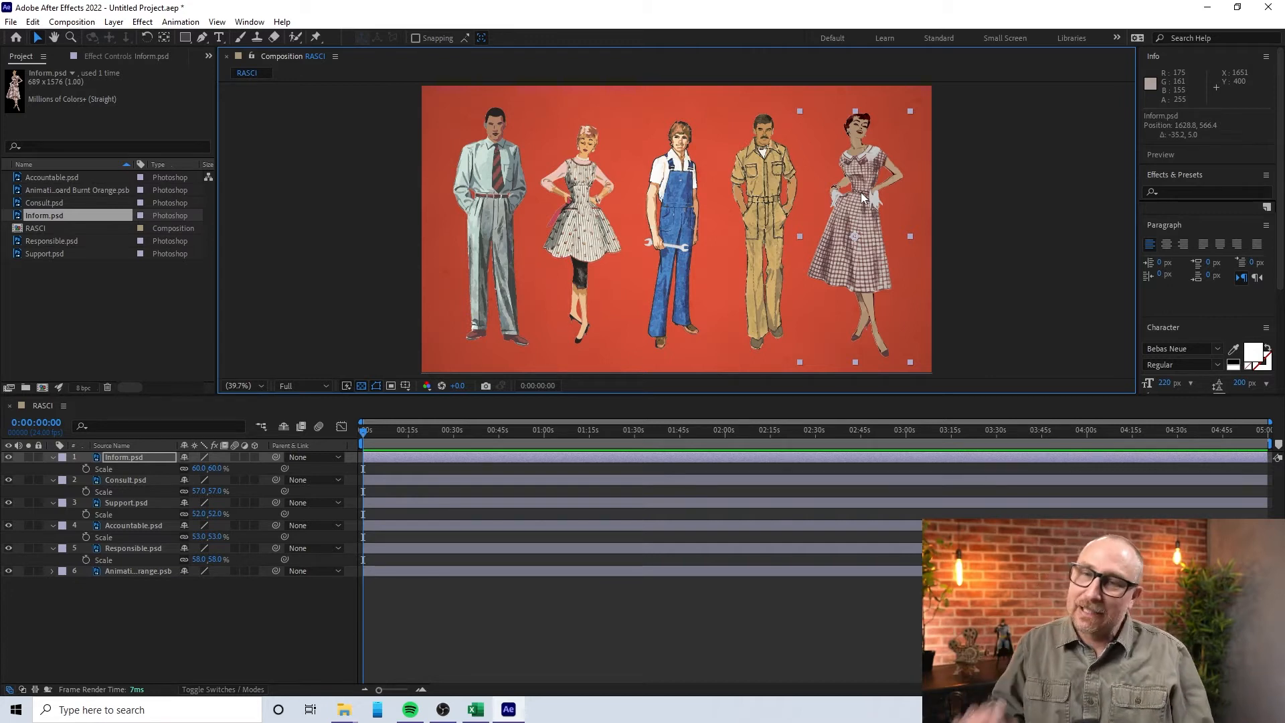
- Select all layers and scale the characters down together to 49% (Inform), 46% (Consult), 41% (Support), 42% (Accountable) and 47% (Responsible)
click(205, 614)
drag(208, 633, 139, 456)
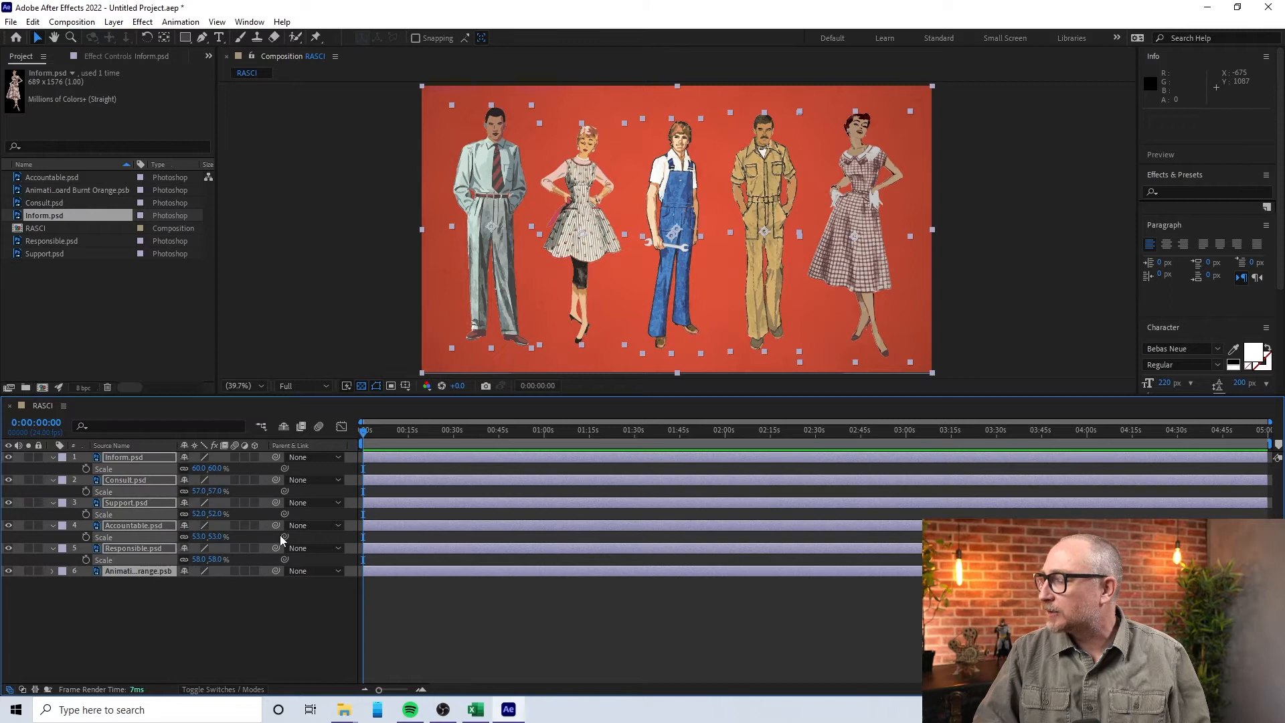
click(186, 641)
drag(183, 635, 210, 473)
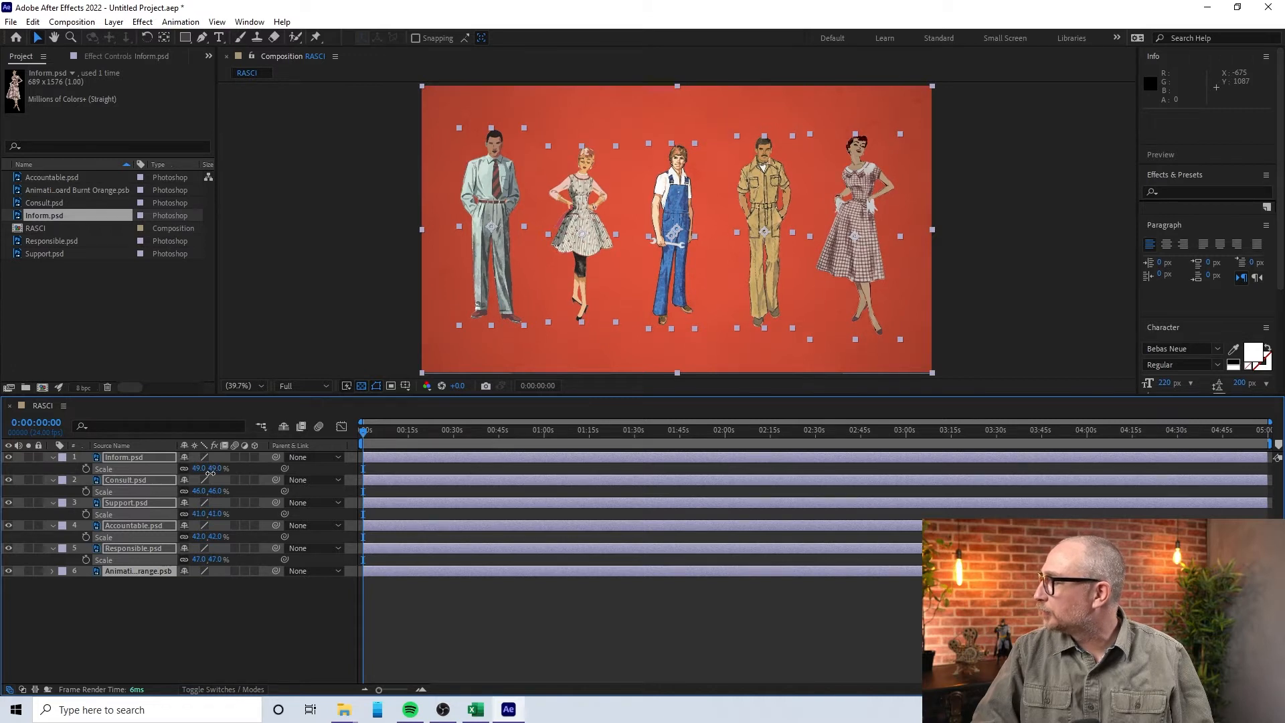
drag(483, 208, 483, 186)
key(ctrl+z)
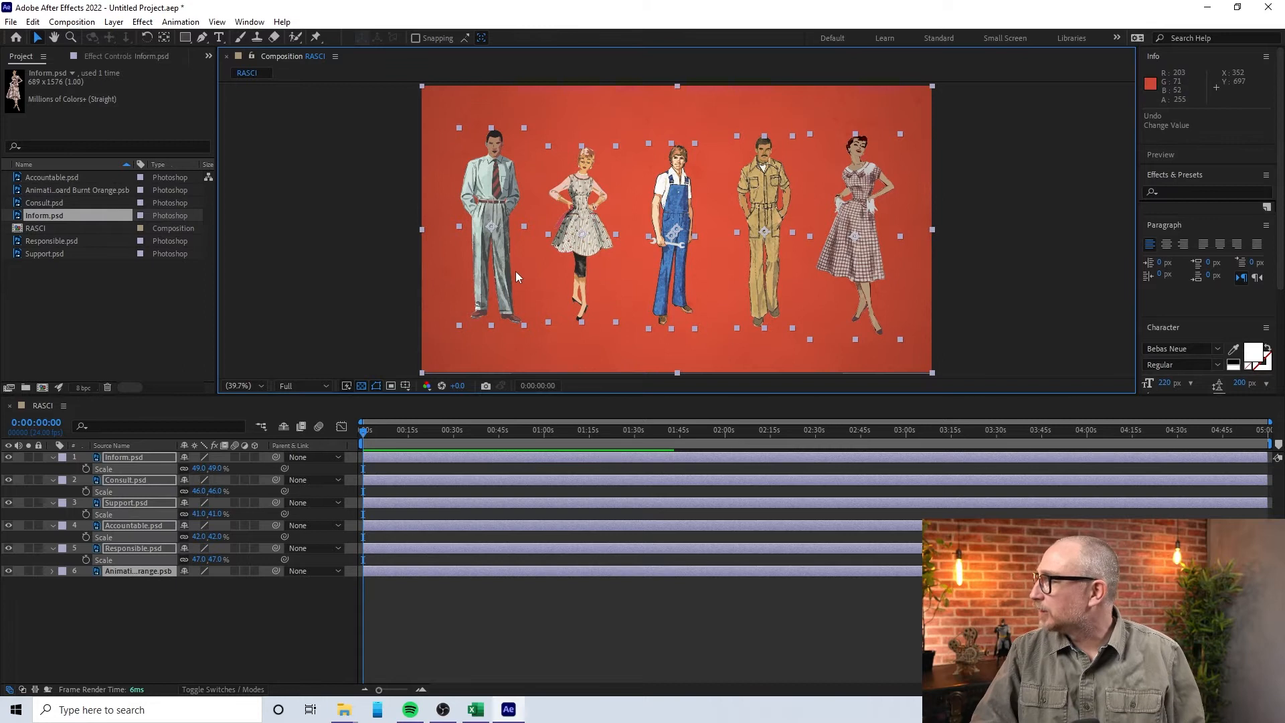
- Move all five characters up together to leave room beneath them, with the Inform figure at about 1621, 481
click(480, 212)
shift+click(577, 214)
shift+click(677, 219)
shift+click(763, 214)
shift+click(851, 214)
drag(853, 213, 851, 194)
click(573, 336)
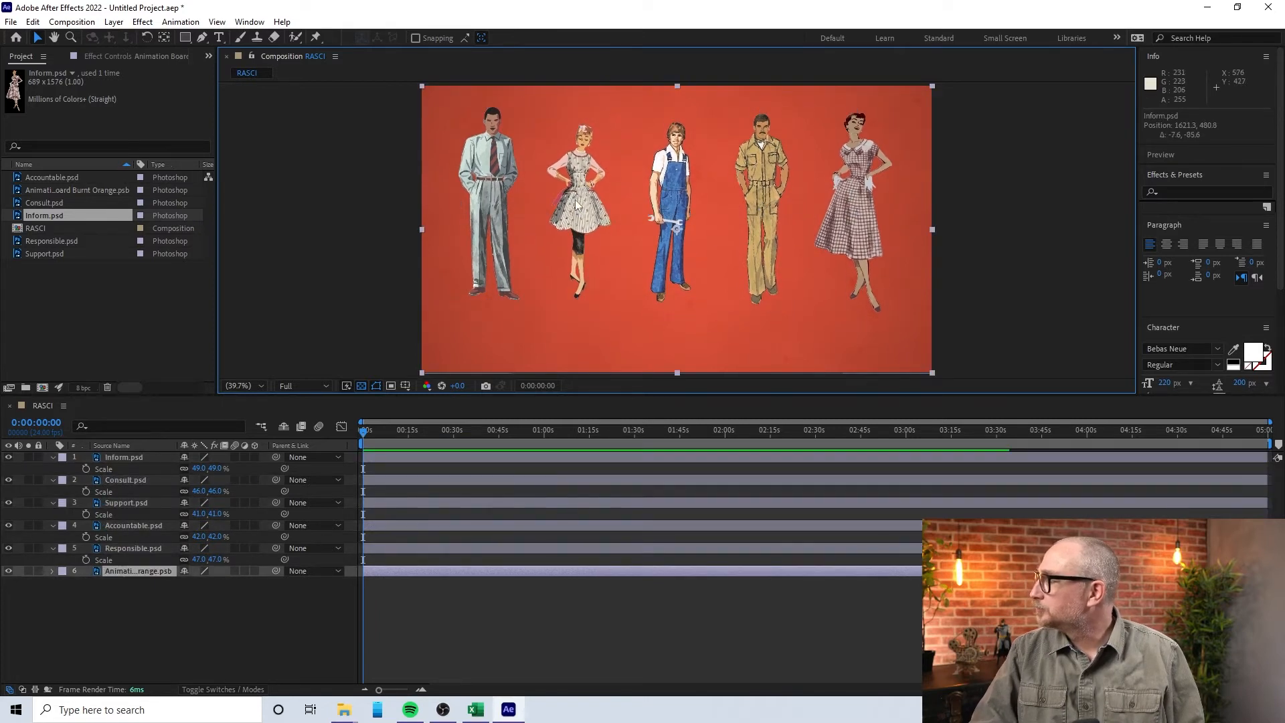
- Set the scale of the Accountable figure to 45%
click(127, 481)
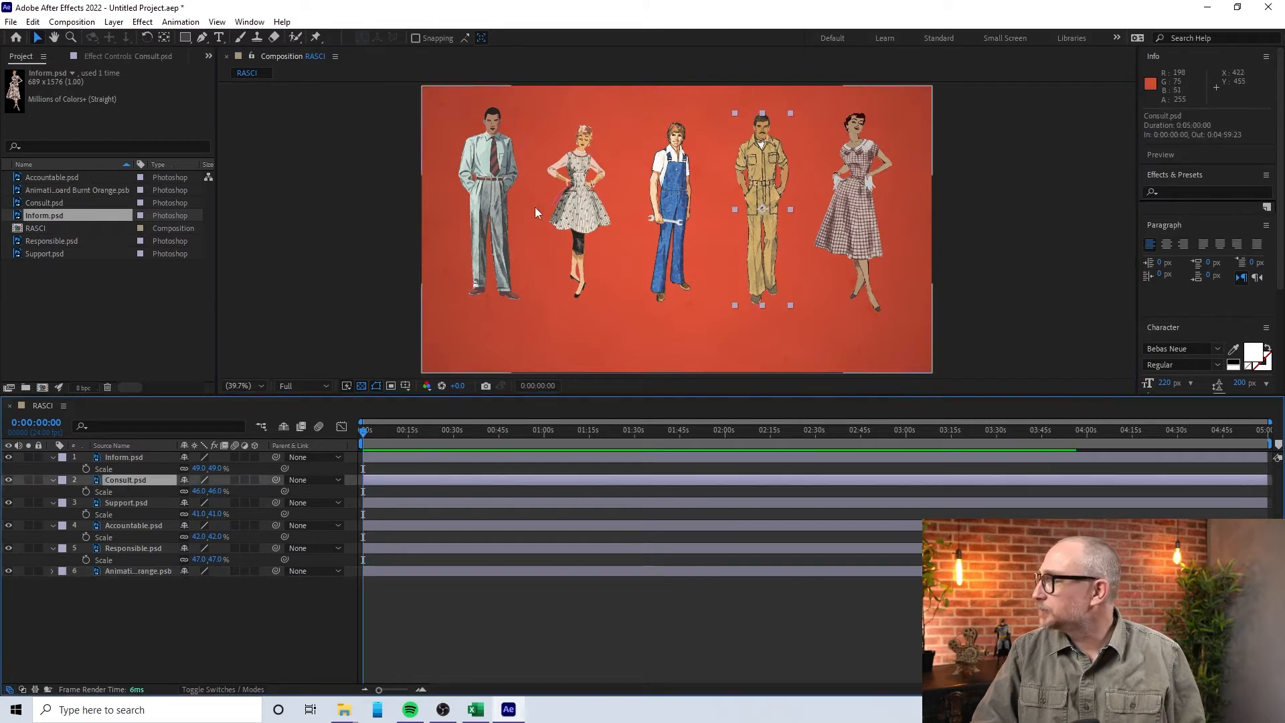
click(136, 523)
drag(199, 537, 203, 537)
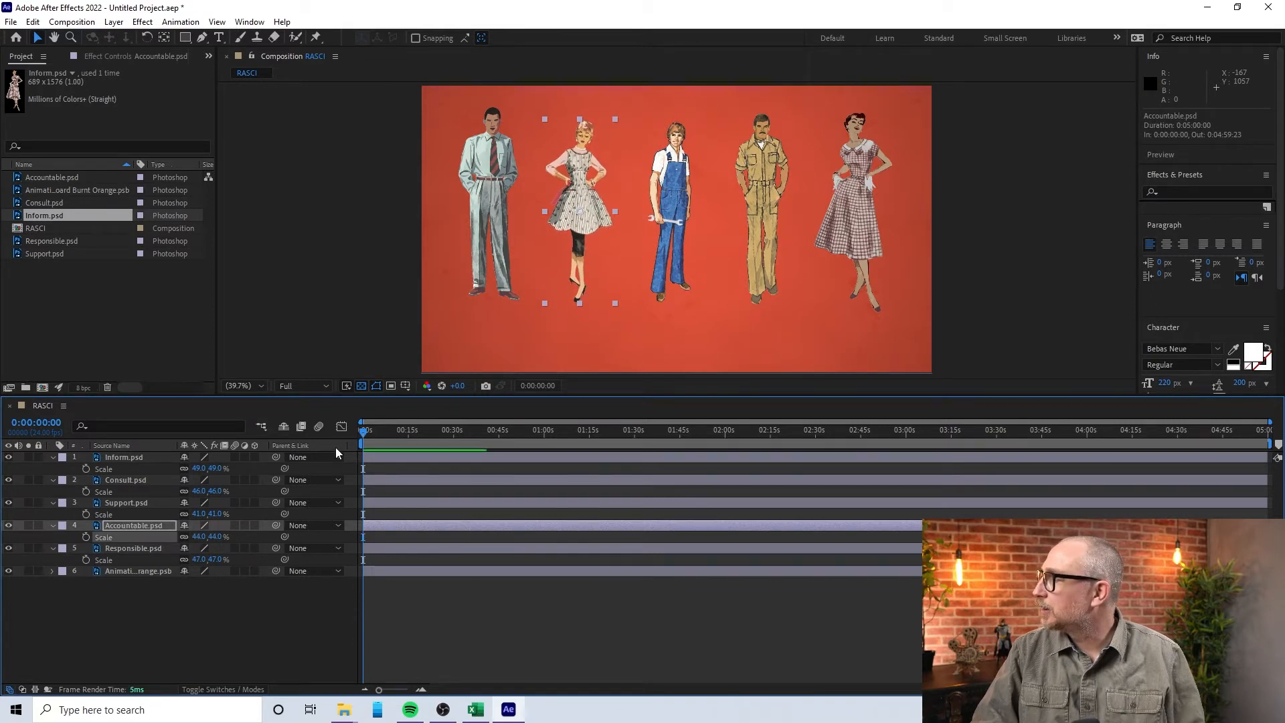
click(200, 537)
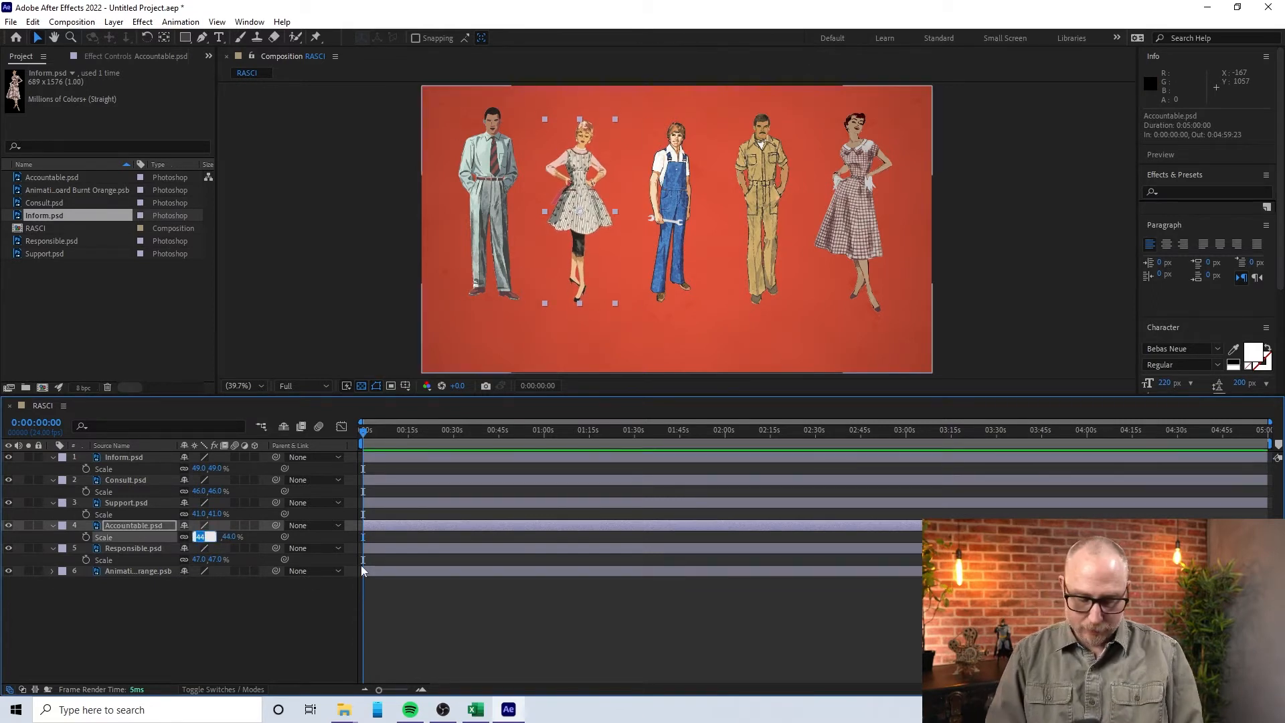
text(45)
key(Return)
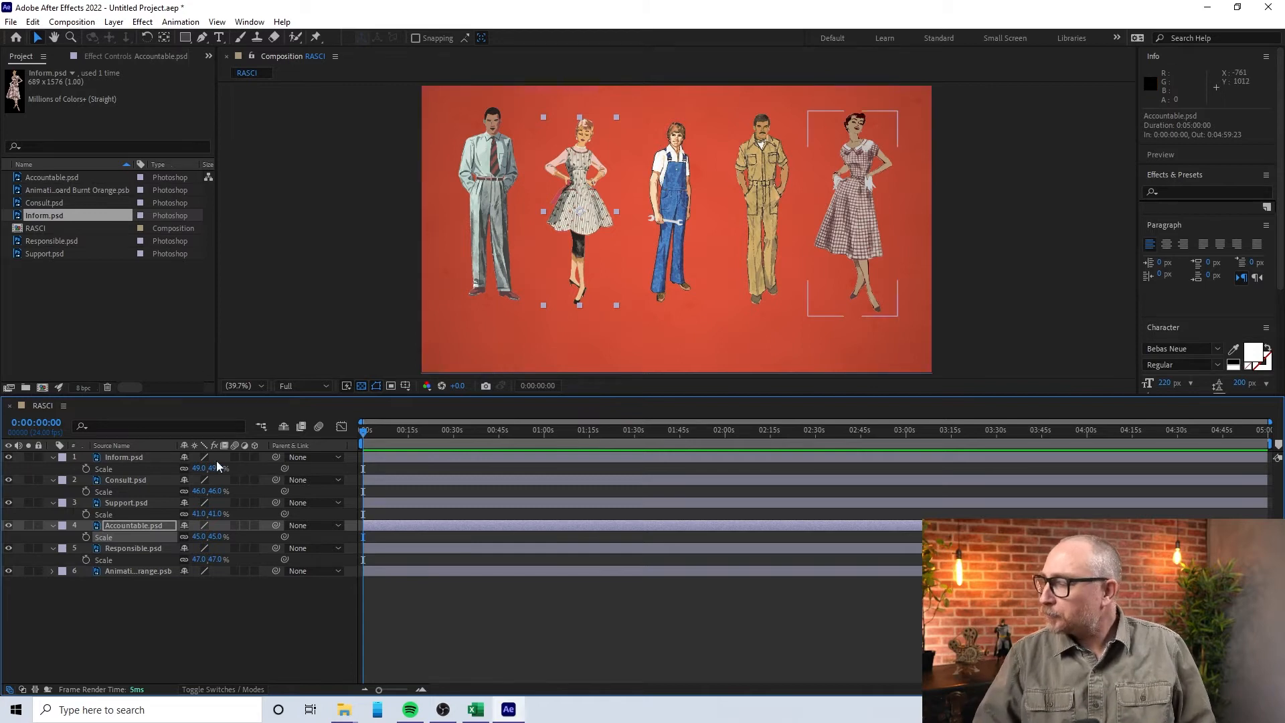
- Set the scale of the Inform figure to 45% and deselect it
click(198, 469)
text(45)
key(Return)
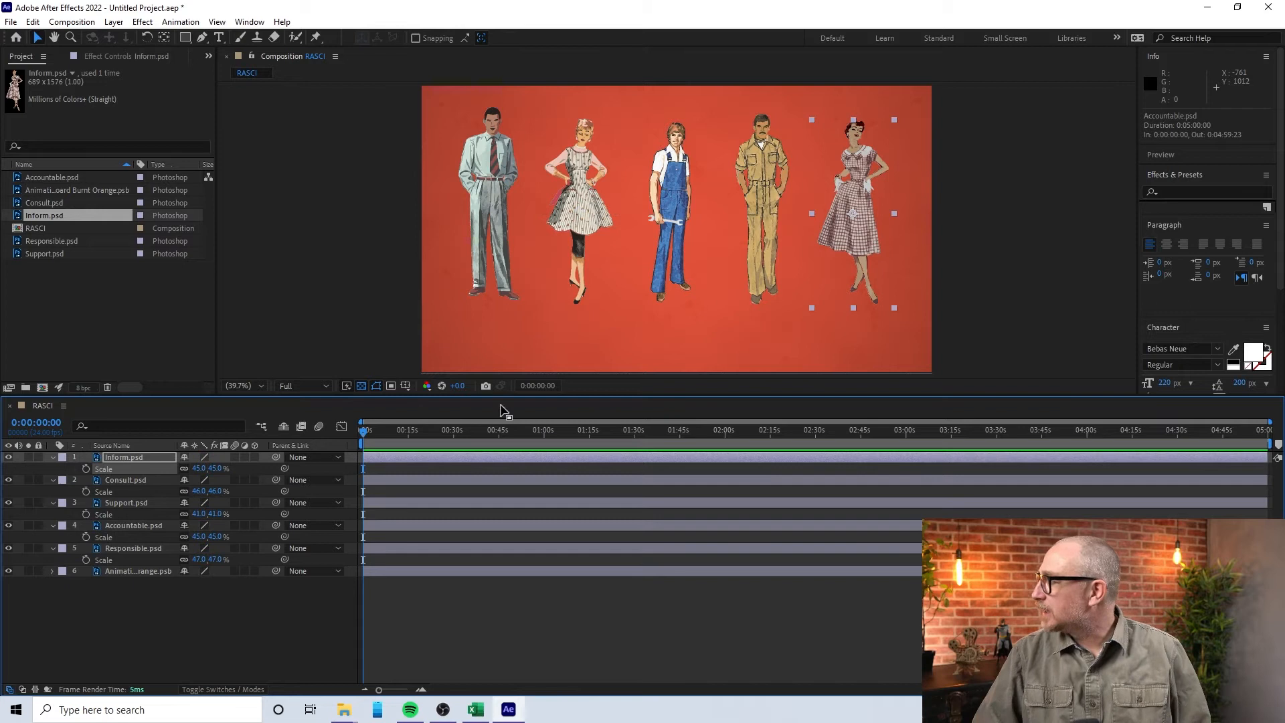
click(271, 168)
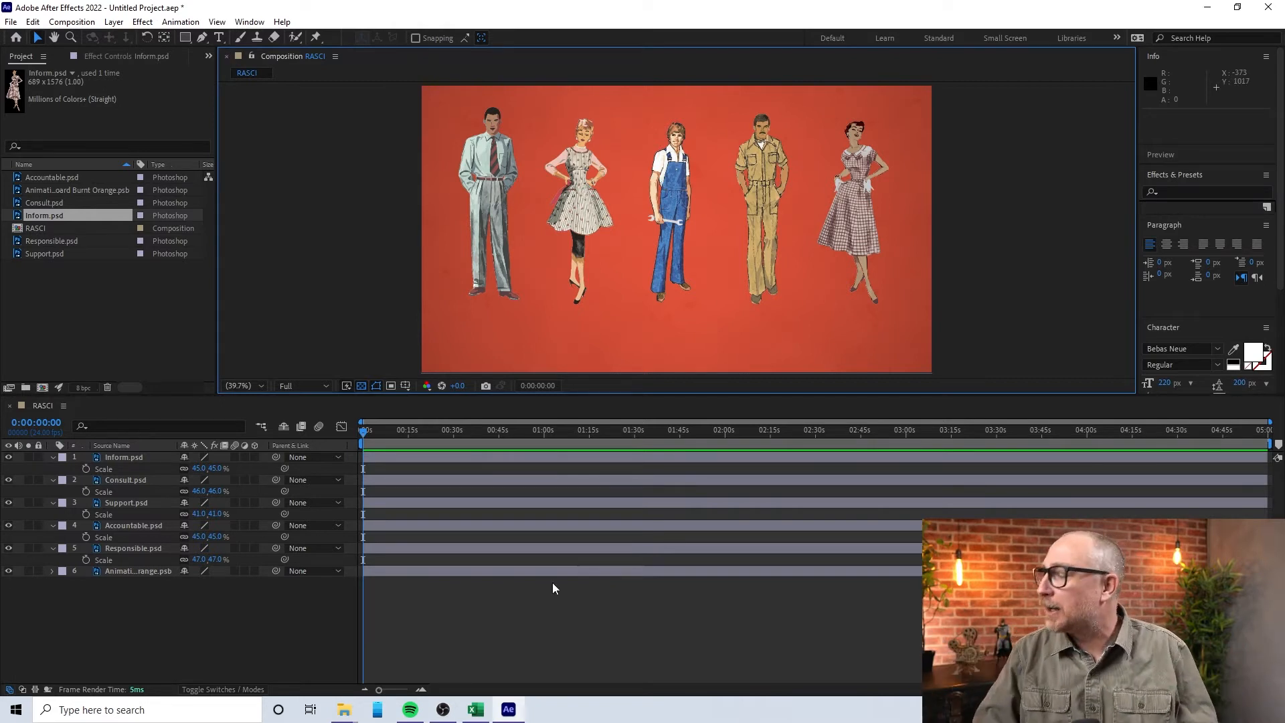
- Expand the Transform properties of the Support, Consult and Inform layers to examine what can be animated
click(51, 457)
click(53, 468)
click(53, 480)
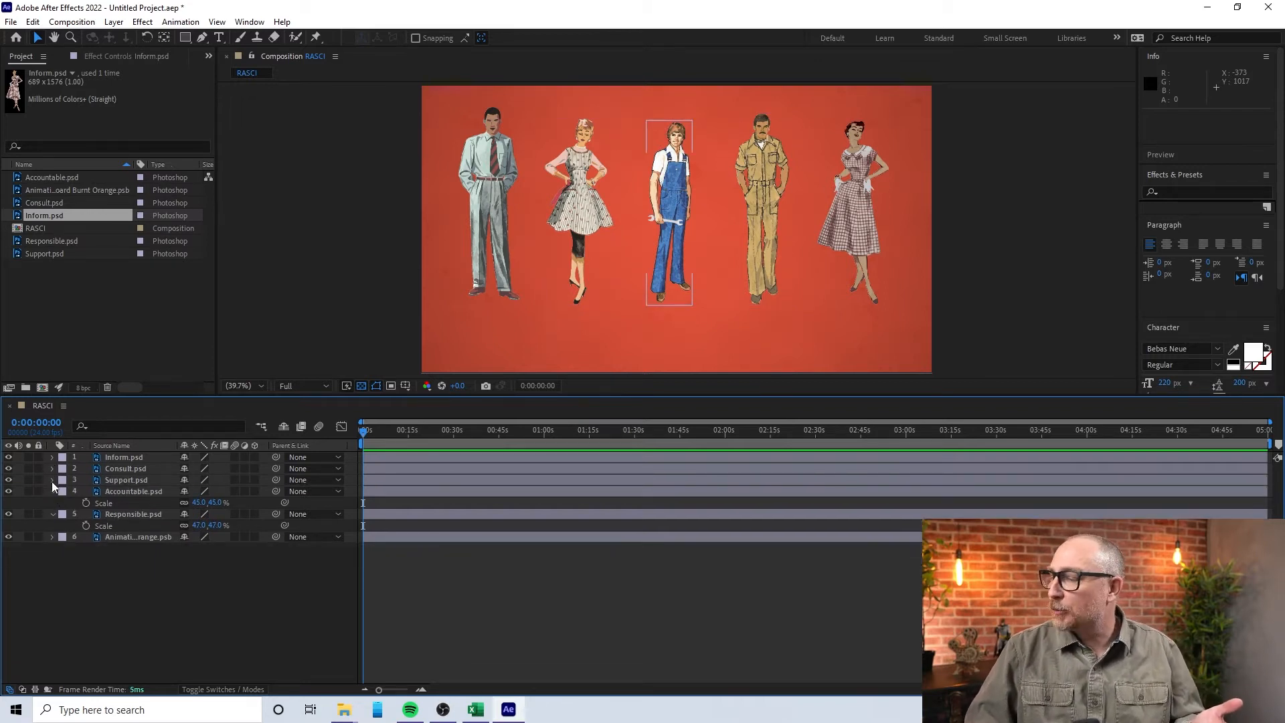
click(51, 480)
click(52, 468)
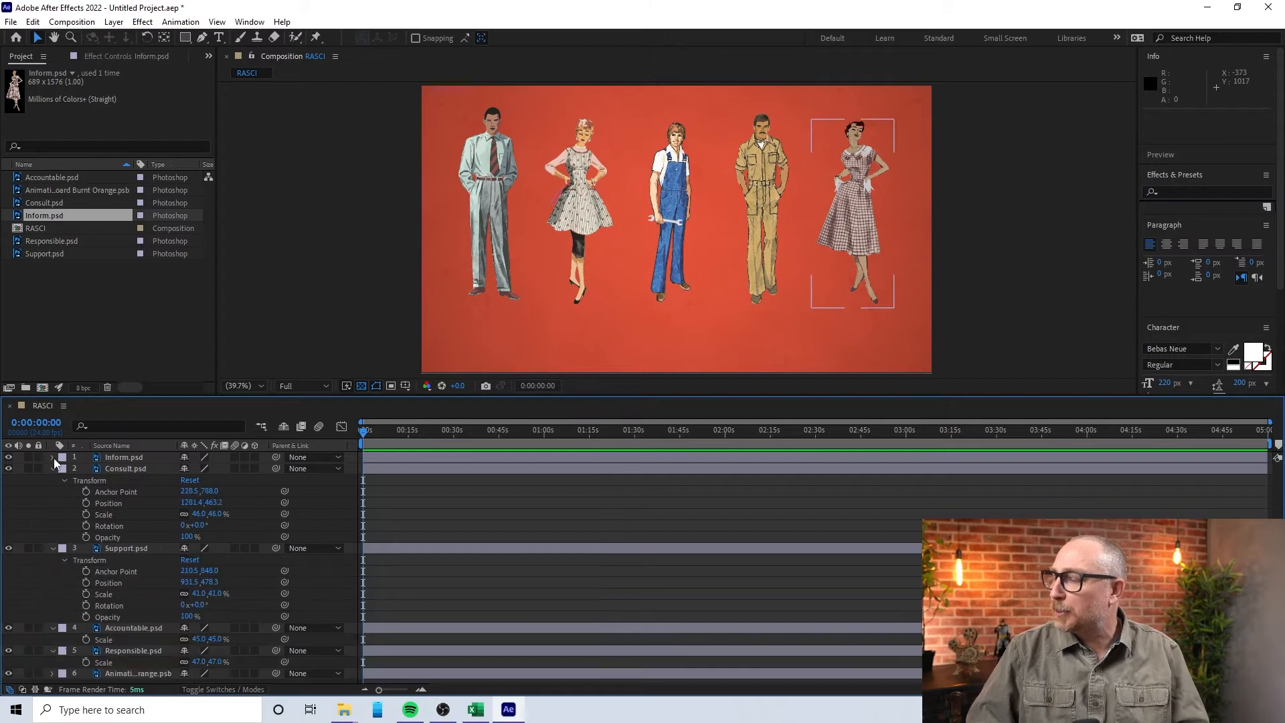
click(52, 458)
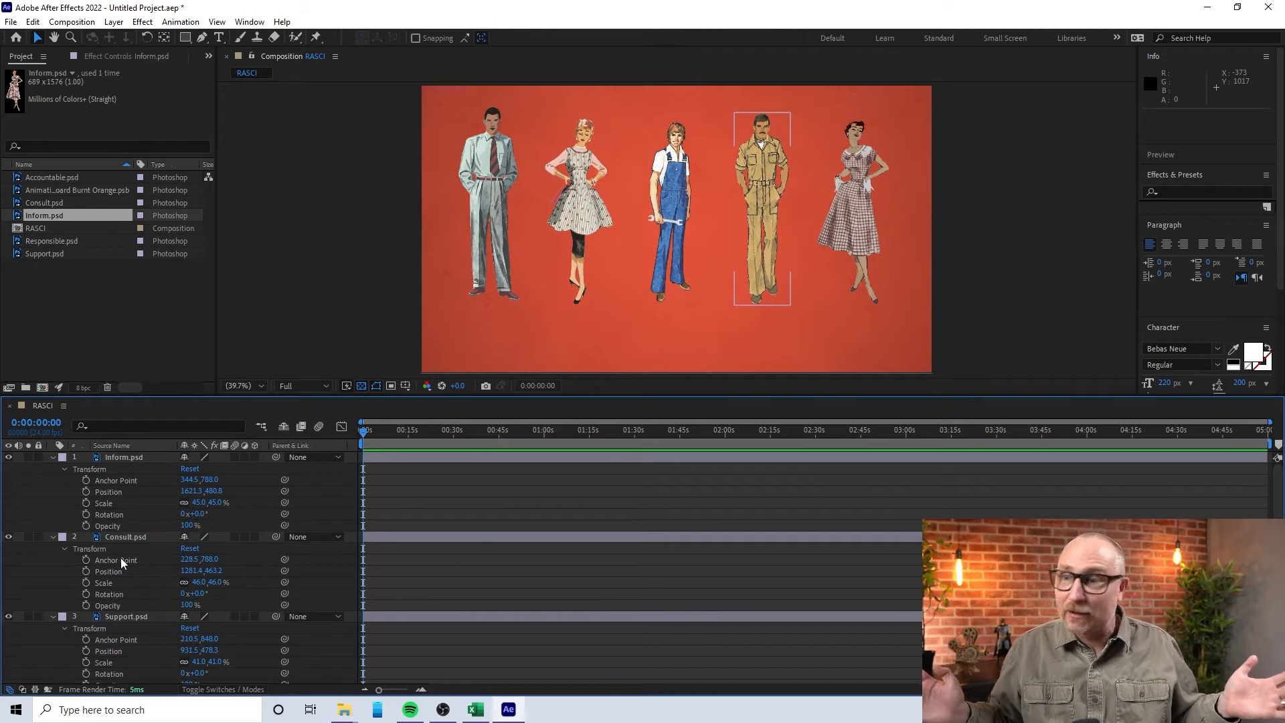
click(130, 489)
click(78, 432)
click(81, 509)
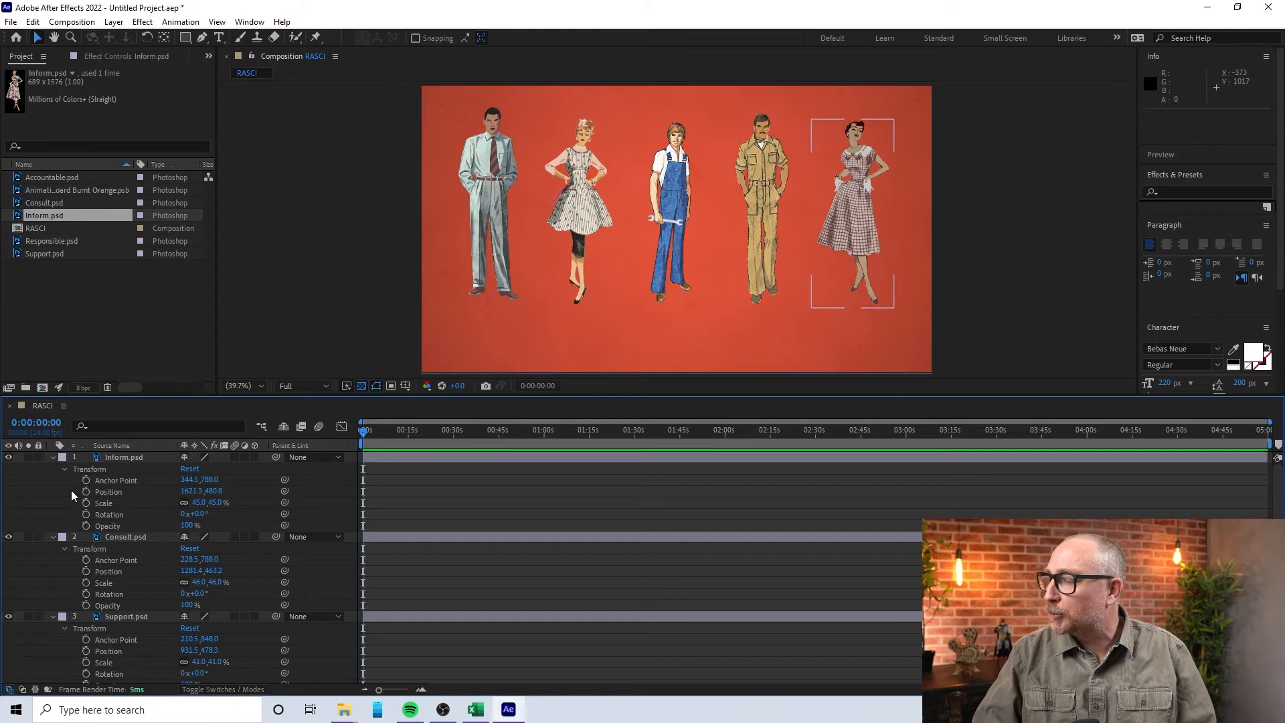
- Collapse the properties of all five character layers in the timeline
click(52, 457)
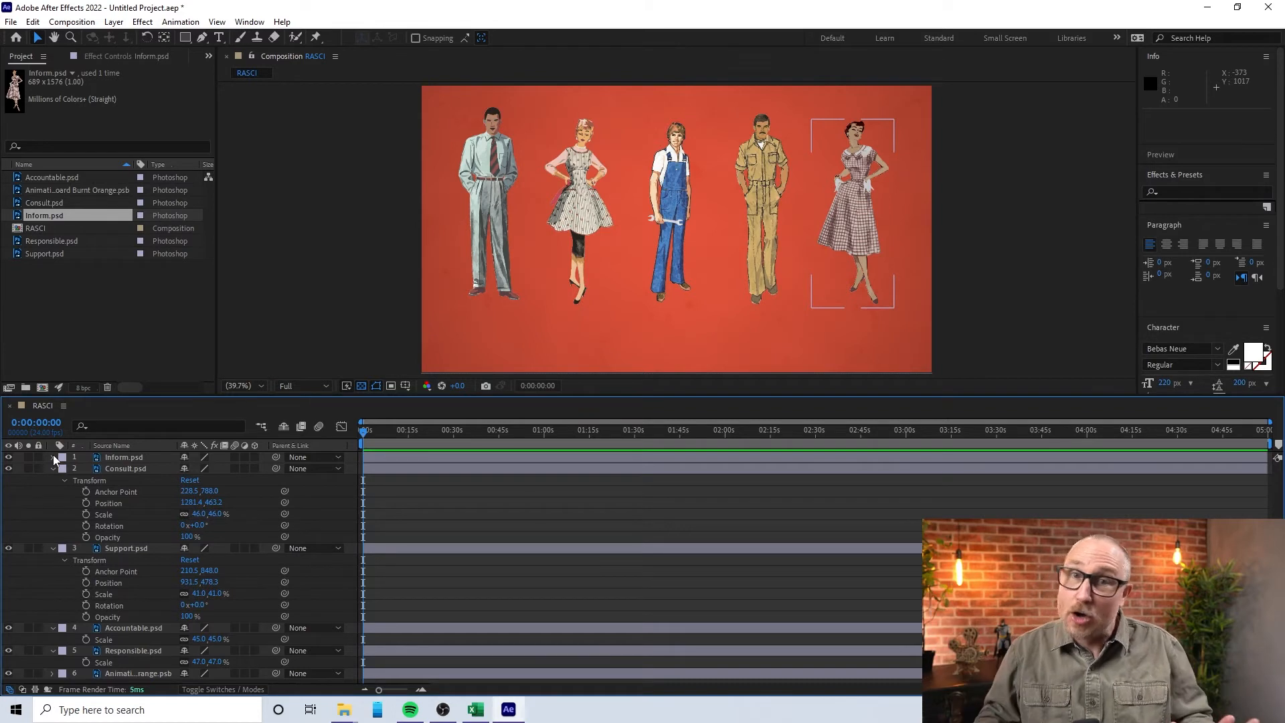
click(54, 467)
click(56, 479)
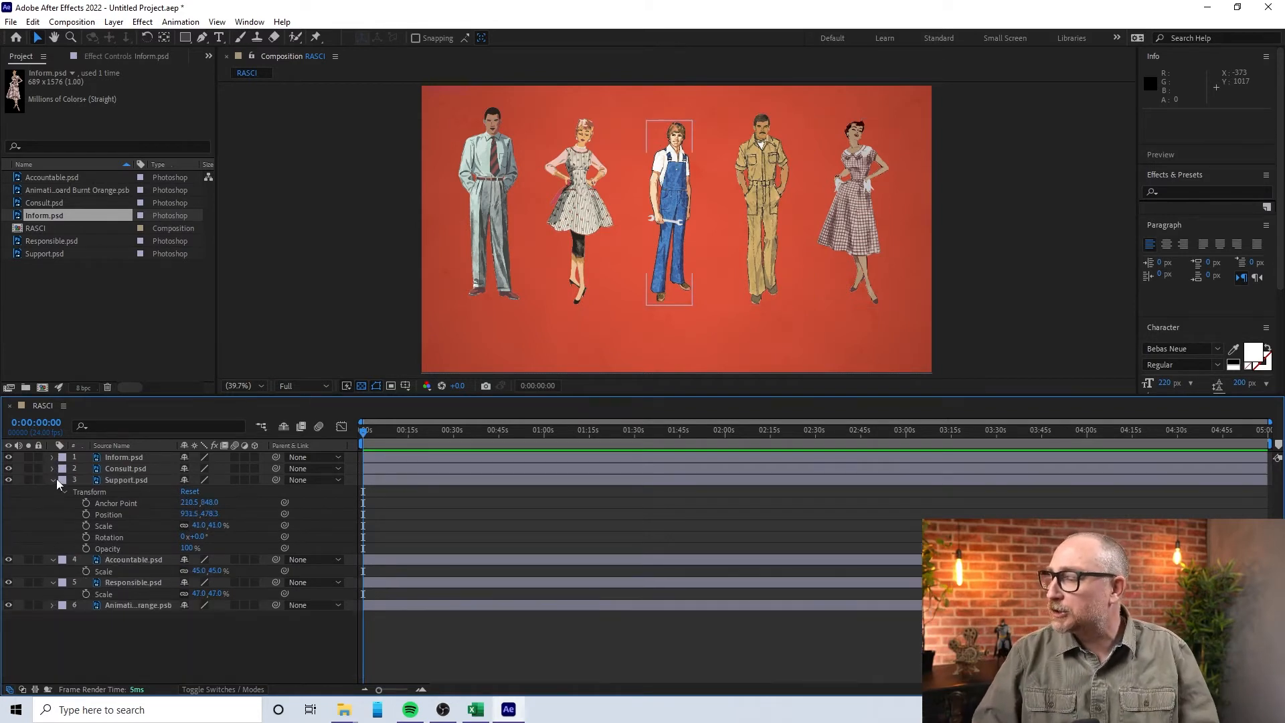
click(53, 480)
click(53, 491)
click(53, 503)
click(91, 615)
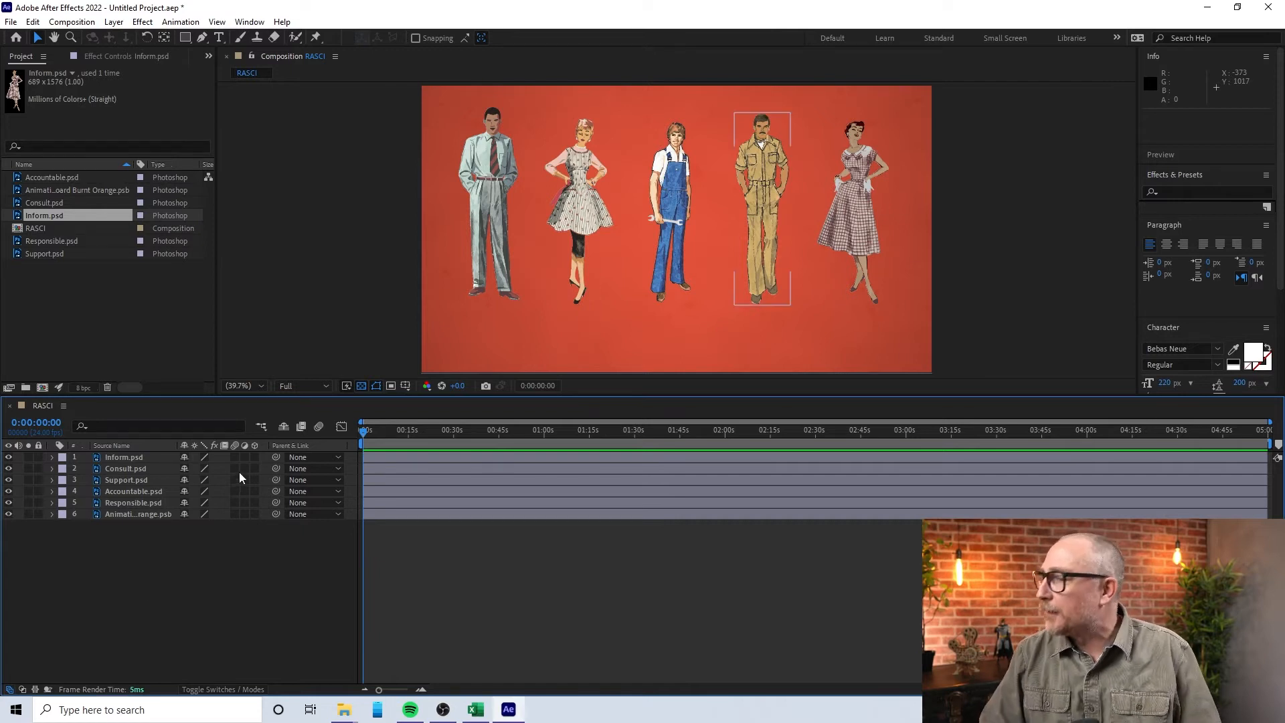
- Add a horizontal text layer reading "responsible" near the feet of the Responsible figure
click(219, 38)
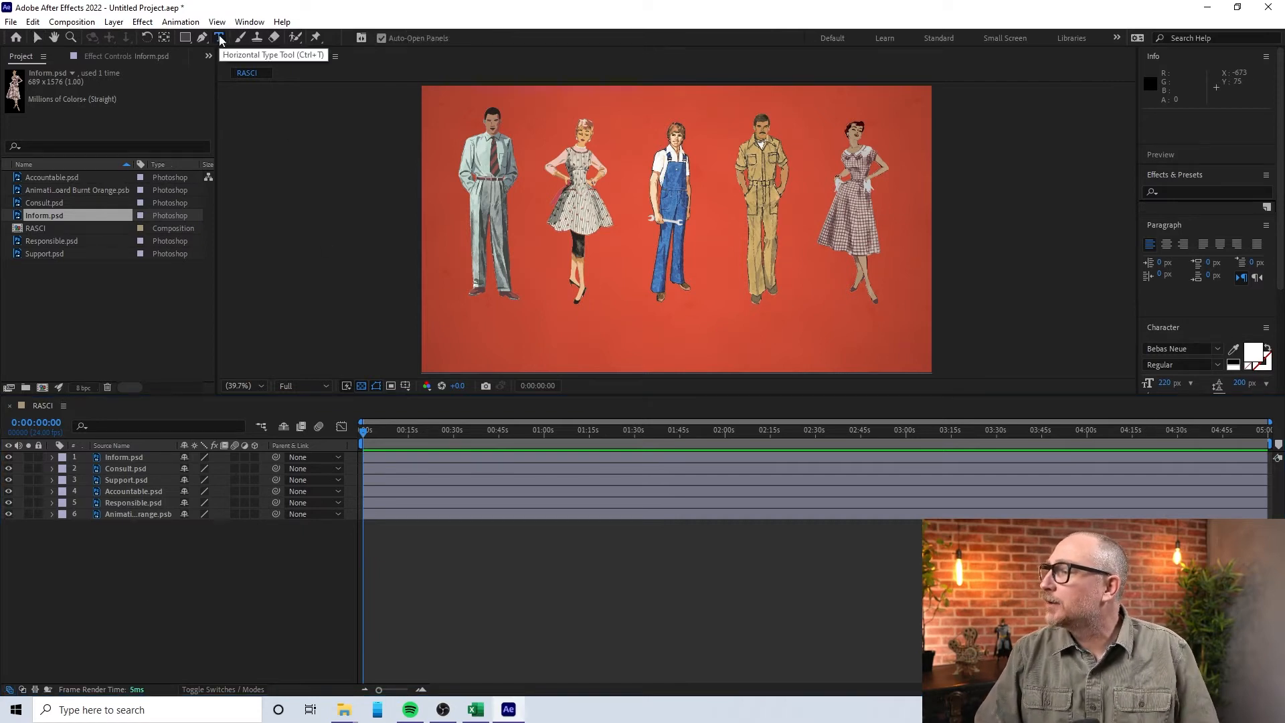
click(458, 334)
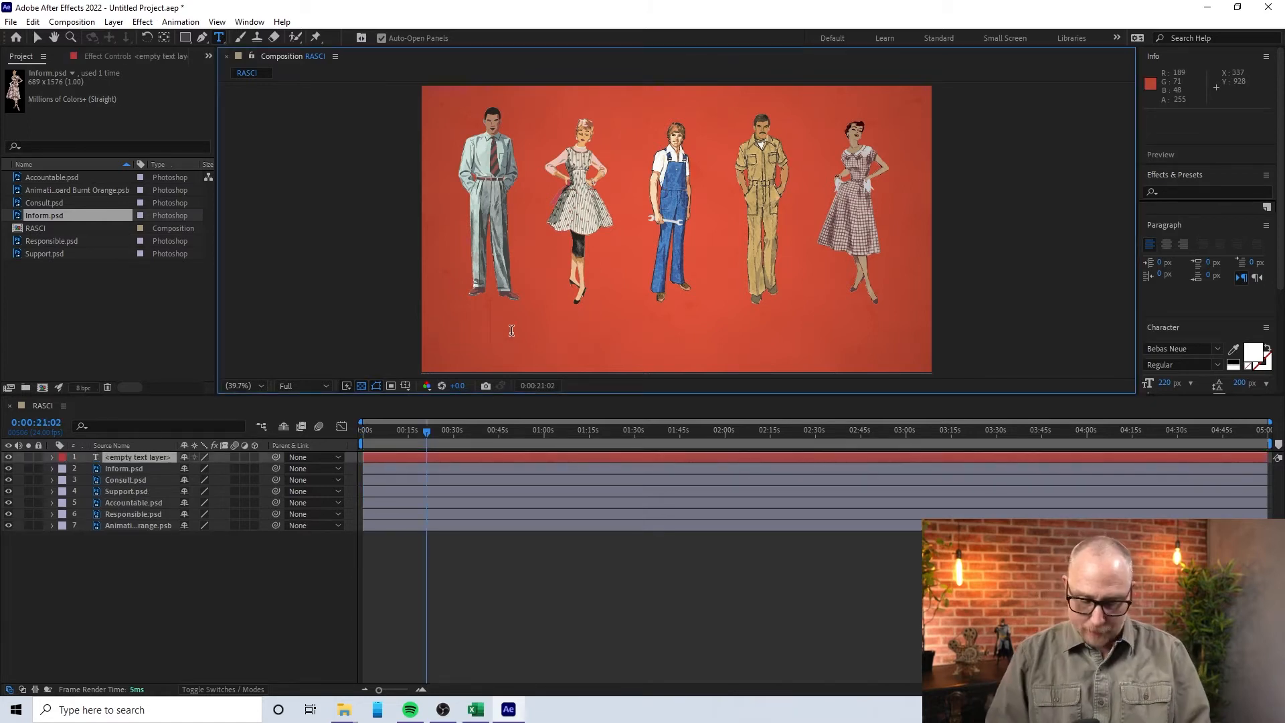
text(repon)
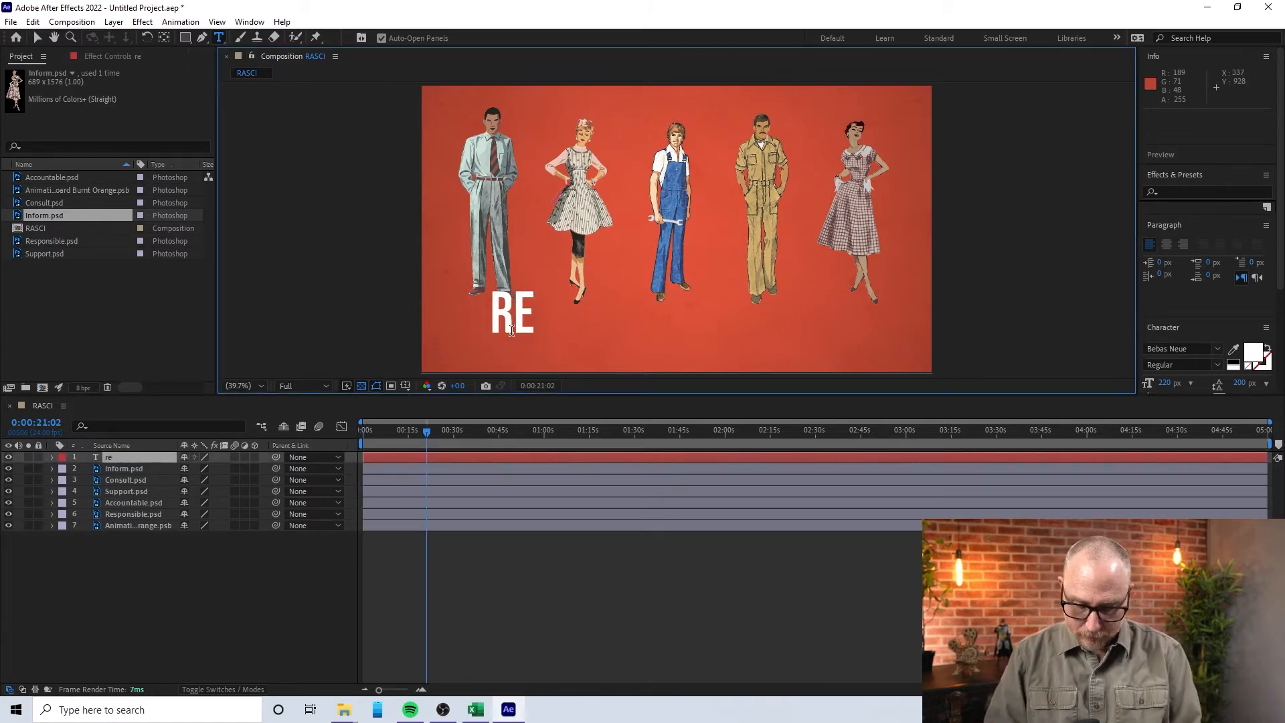
text(sible)
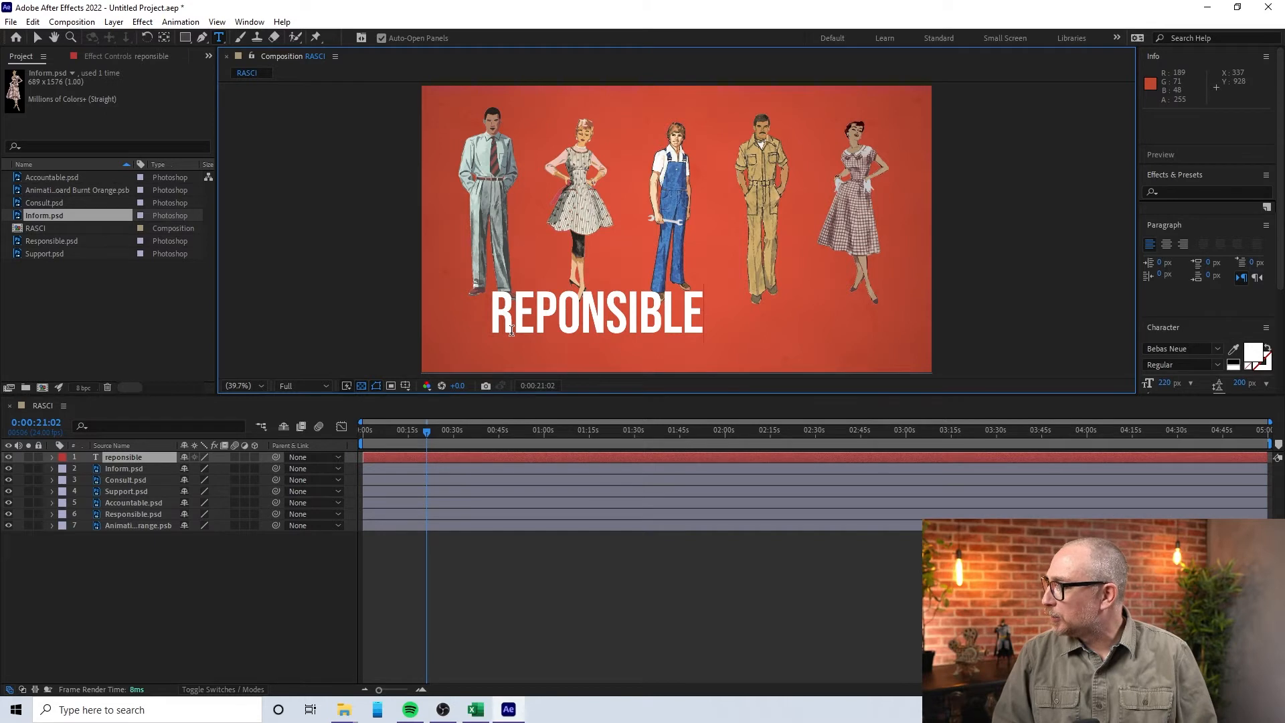
click(534, 321)
text(s)
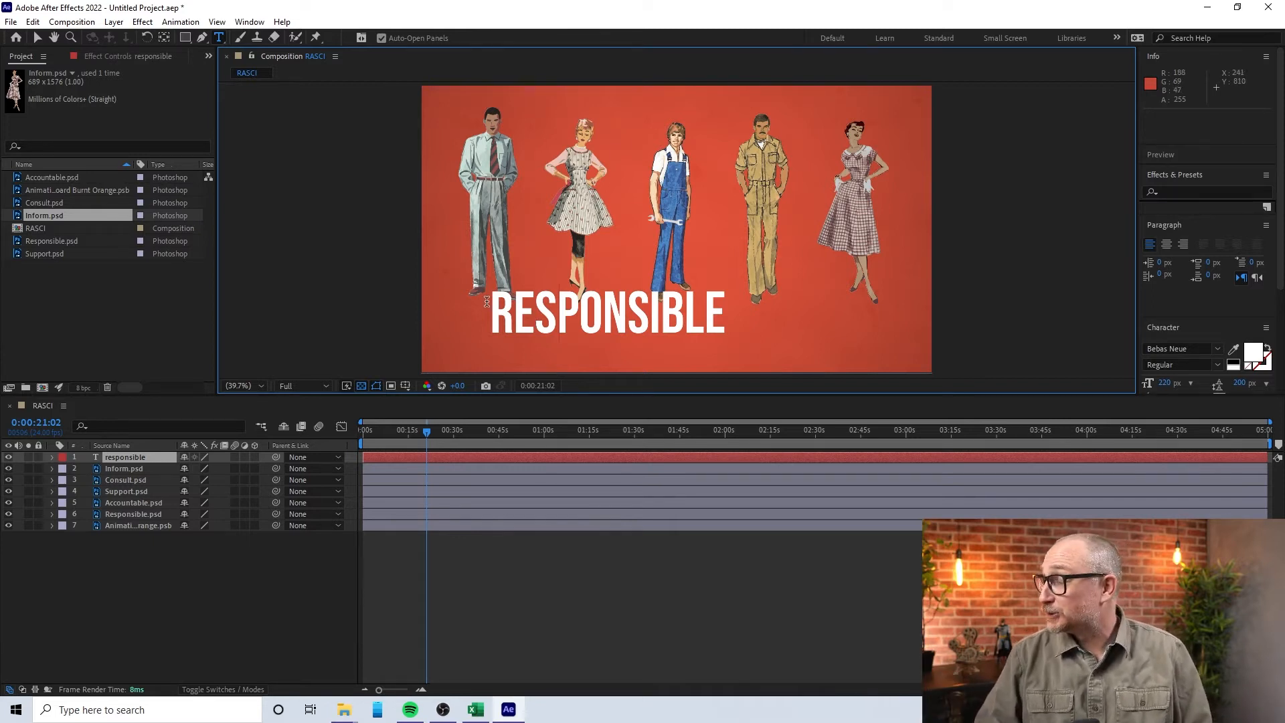
- Scale the "responsible" text layer down to 38% through its Transform properties
double_click(664, 314)
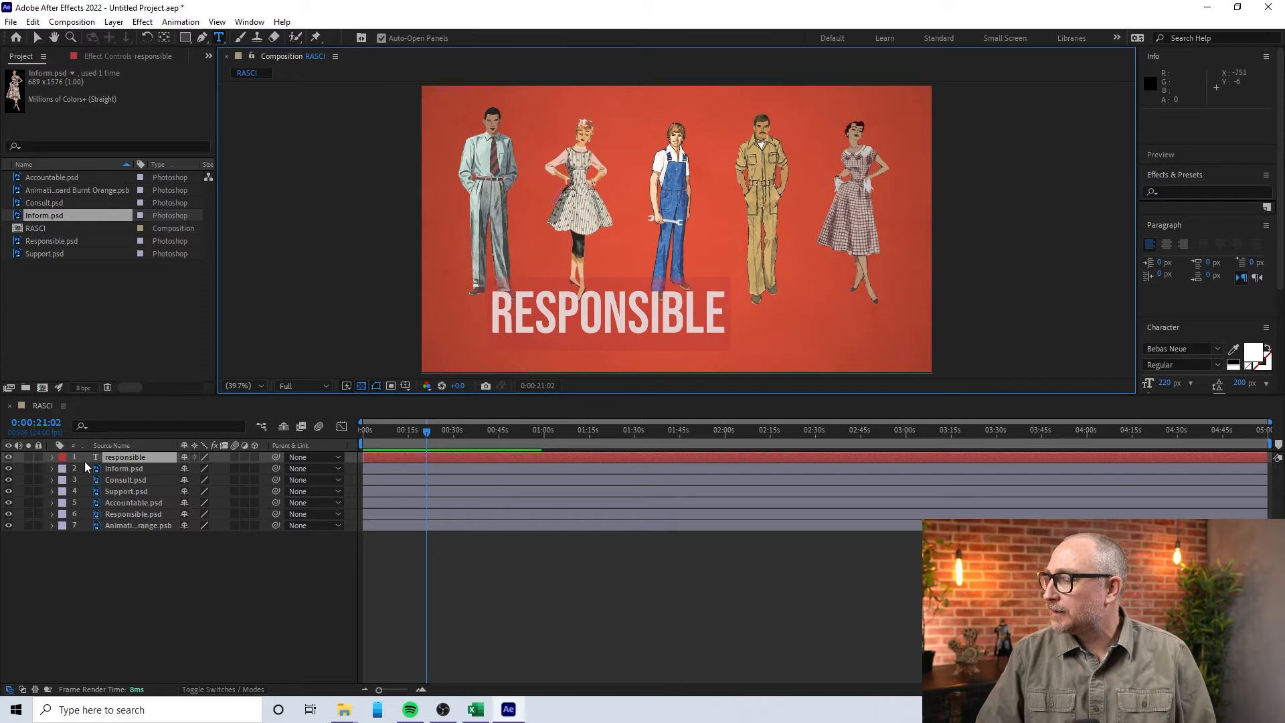
click(51, 458)
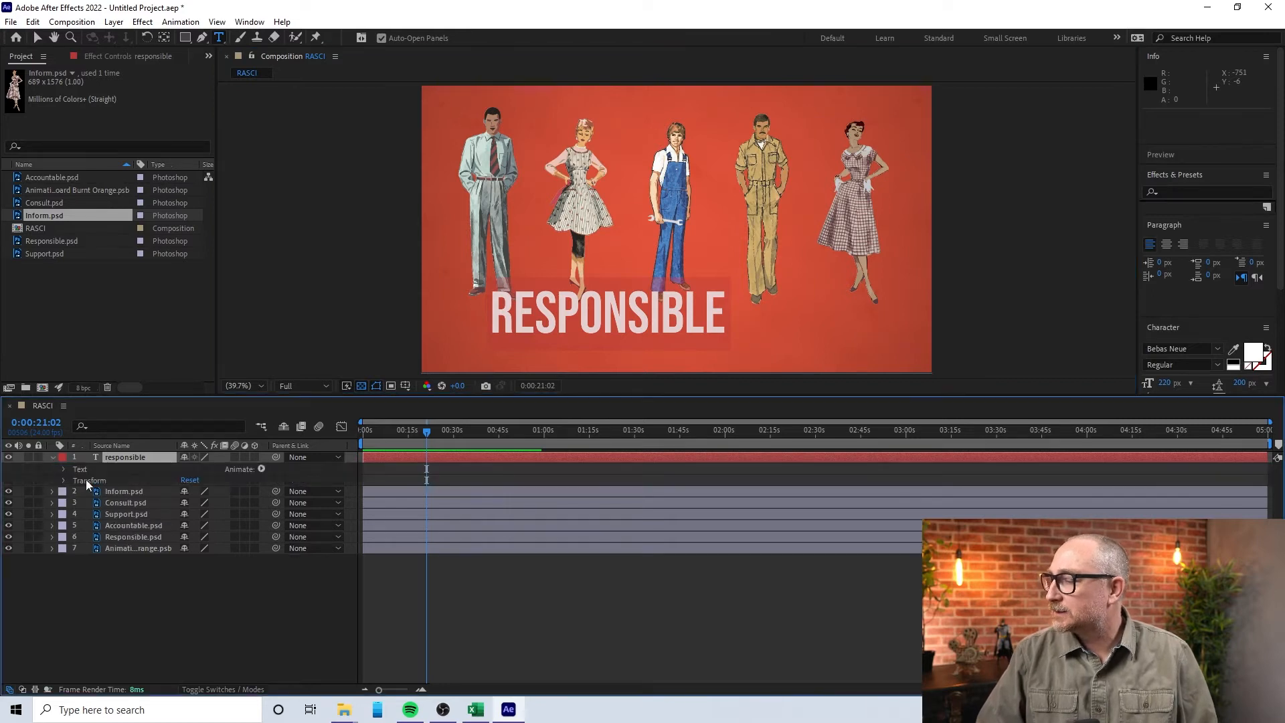
click(62, 468)
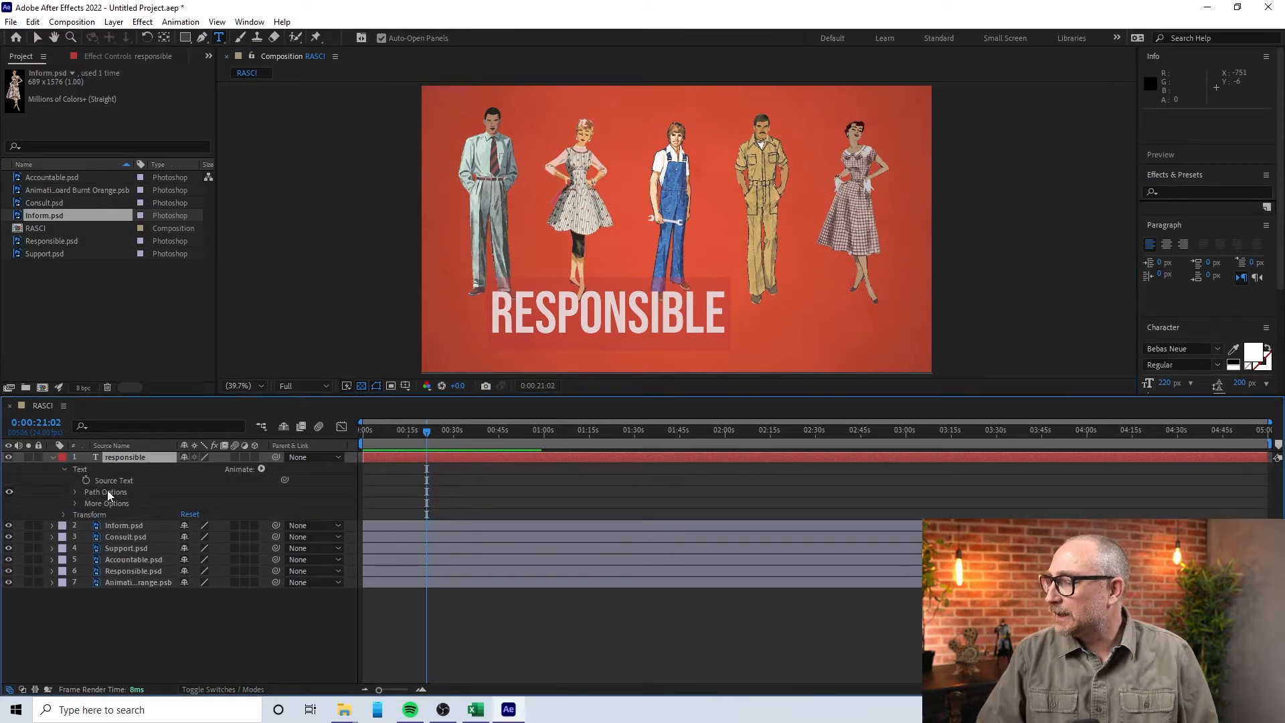
click(65, 468)
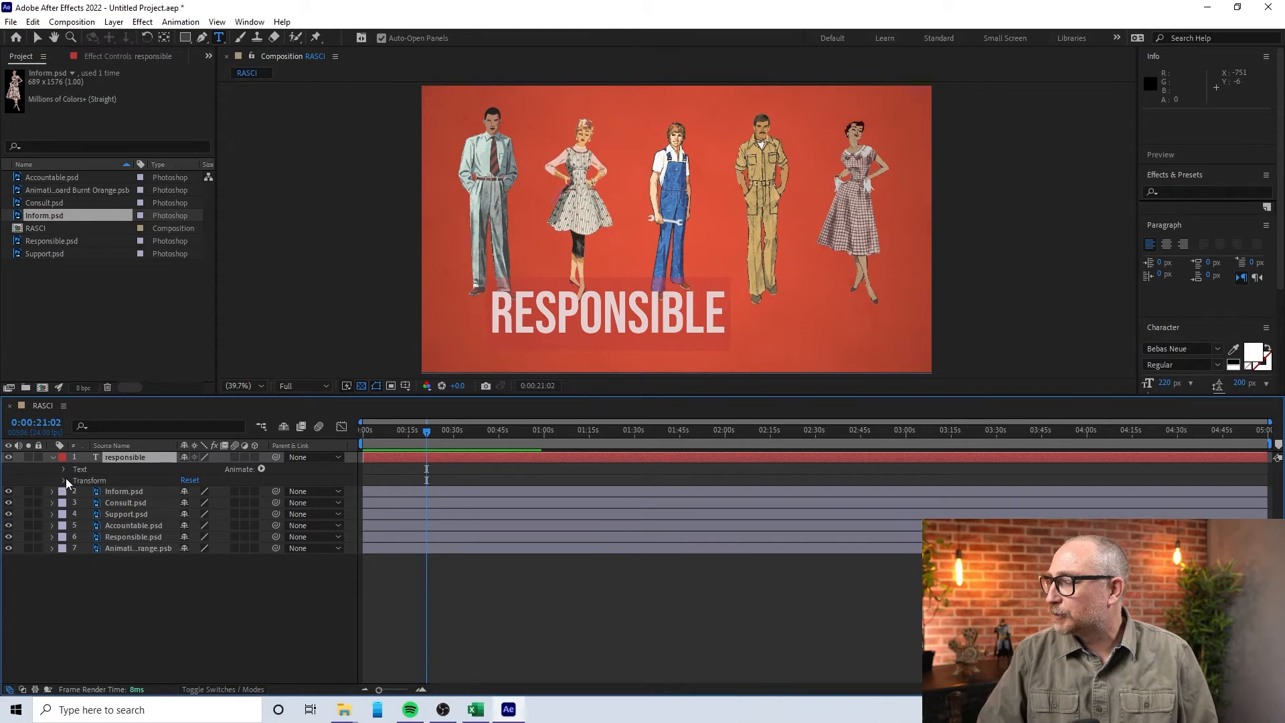
click(65, 479)
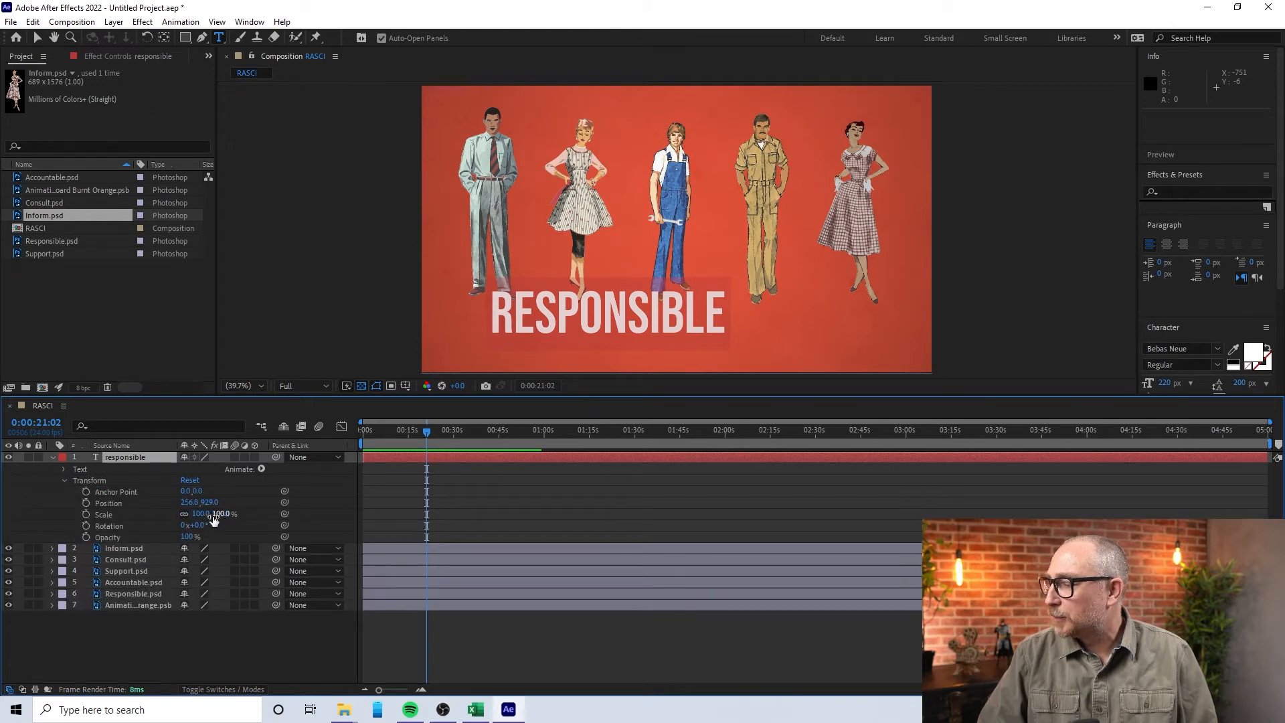
drag(212, 506, 219, 502)
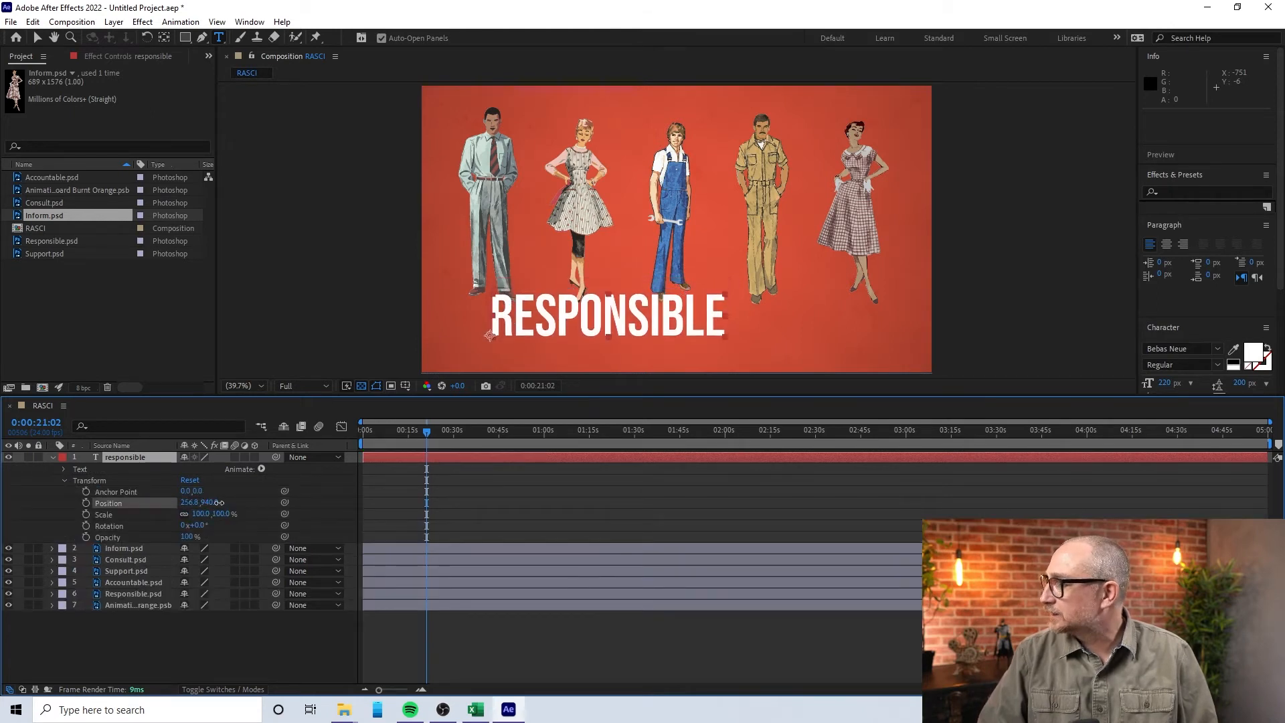
key(ctrl+z)
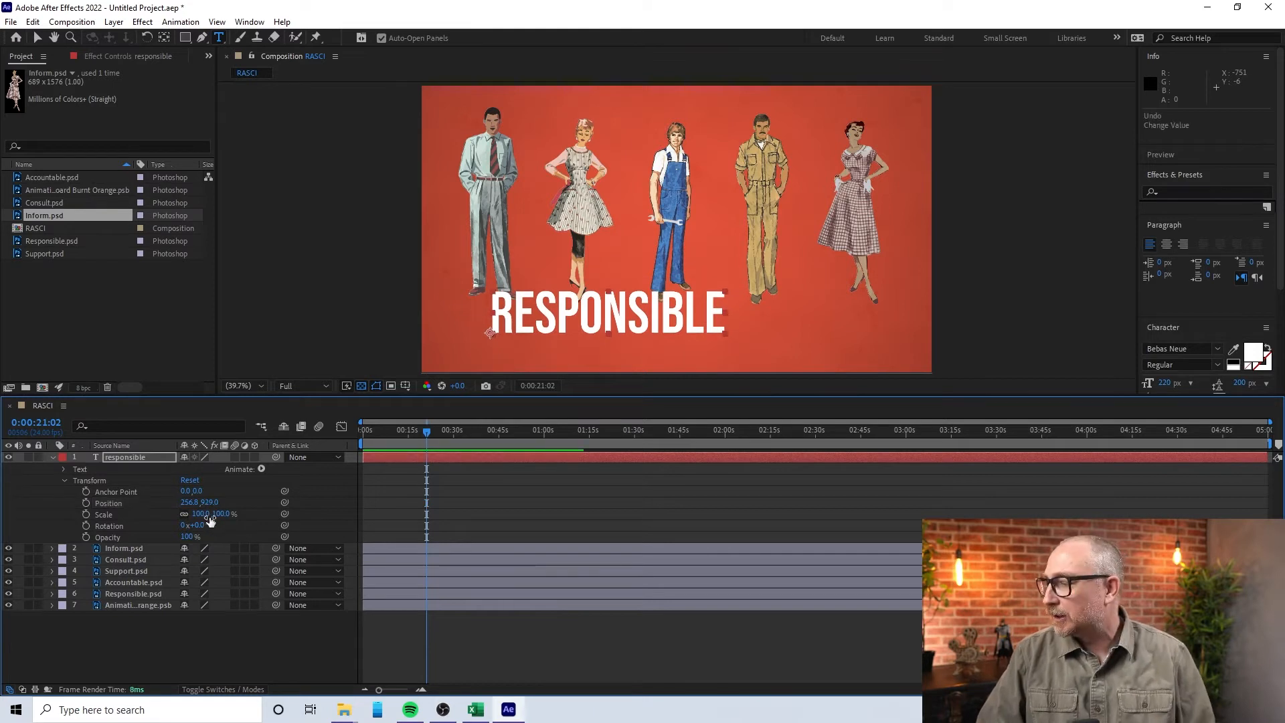
drag(219, 516, 176, 513)
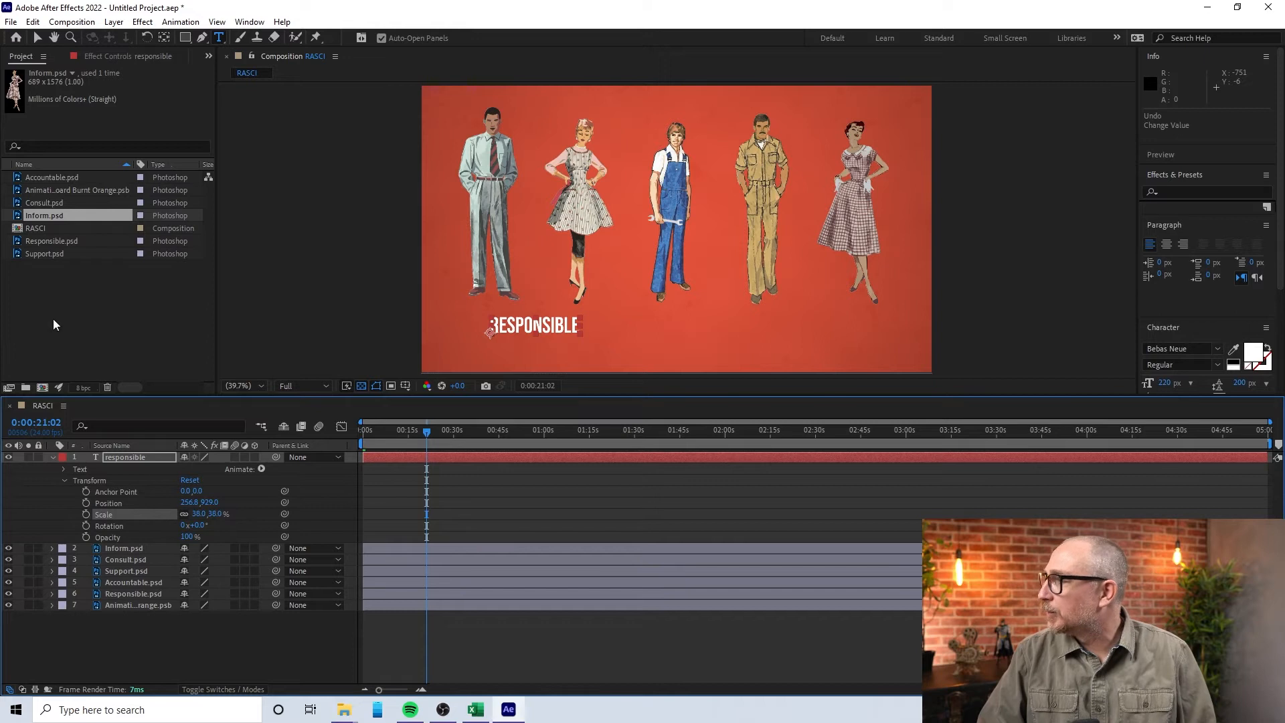
- Centre the "responsible" label beneath the Responsible figure at about 91, 924 and collapse its layer properties
click(37, 37)
drag(523, 331, 490, 331)
click(476, 348)
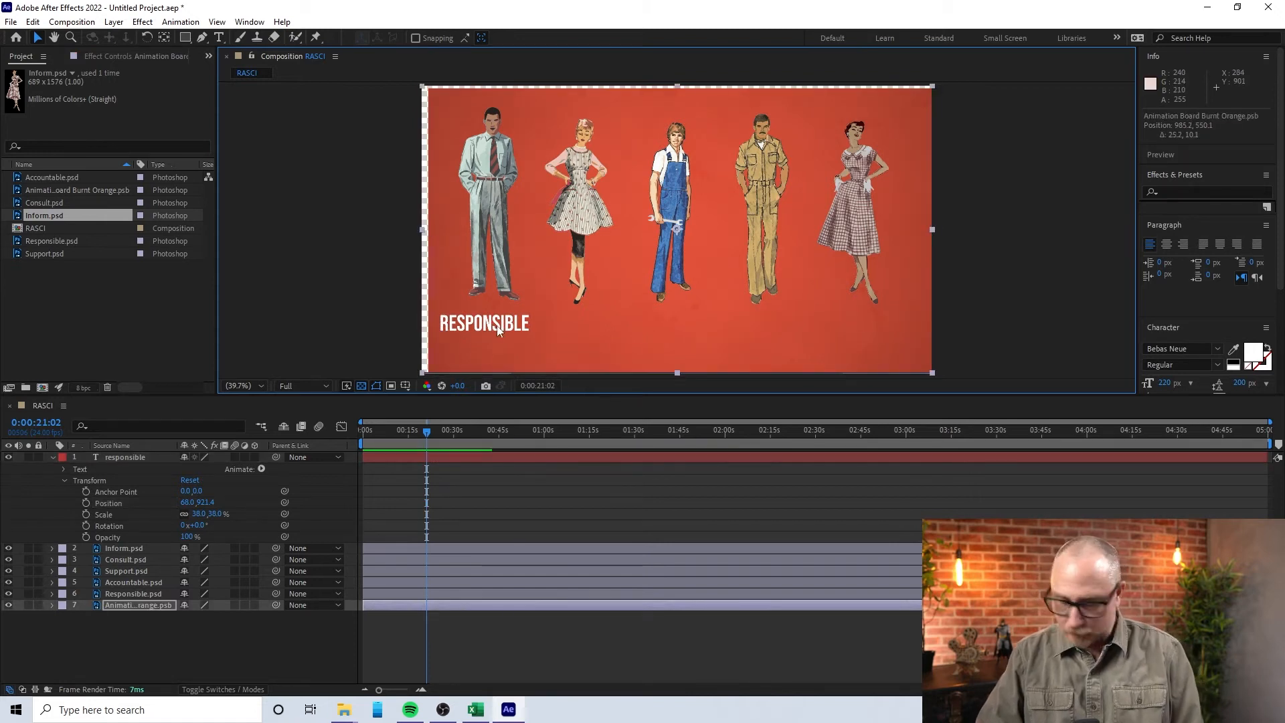
key(ctrl+z)
drag(489, 325, 495, 326)
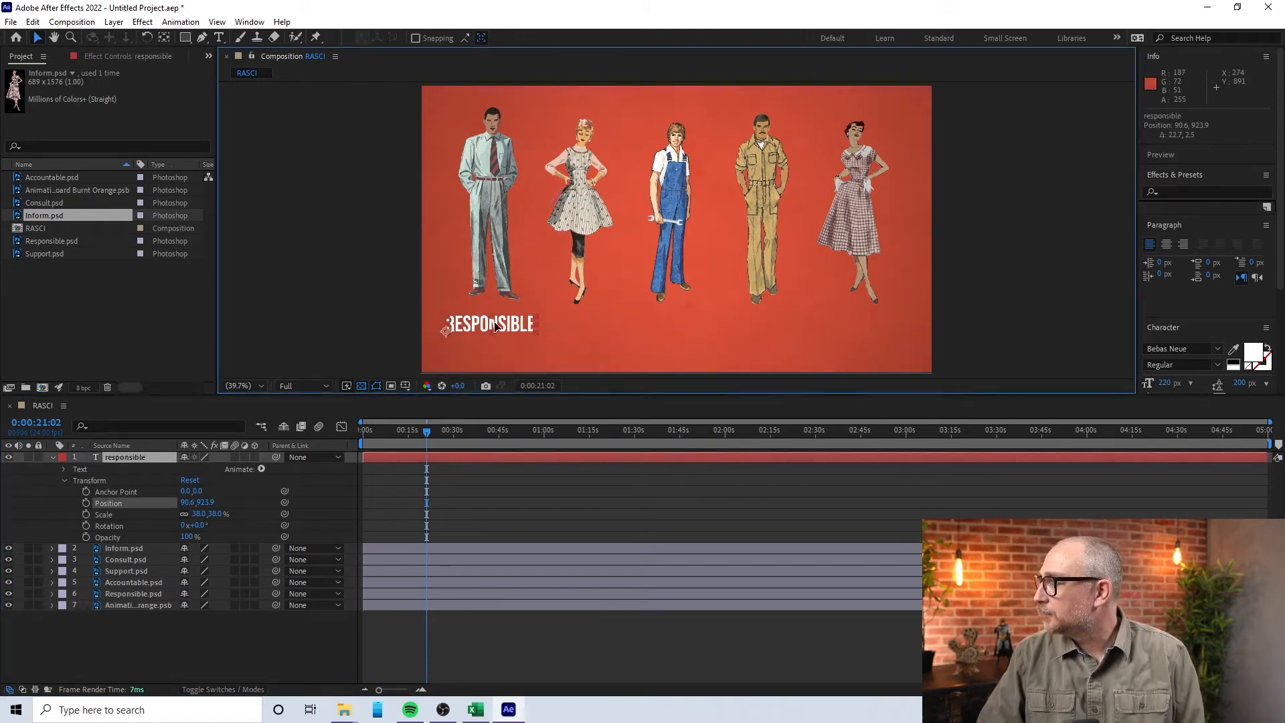
click(51, 457)
- Copy the "responsible" text layer and paste four duplicates of it
click(437, 456)
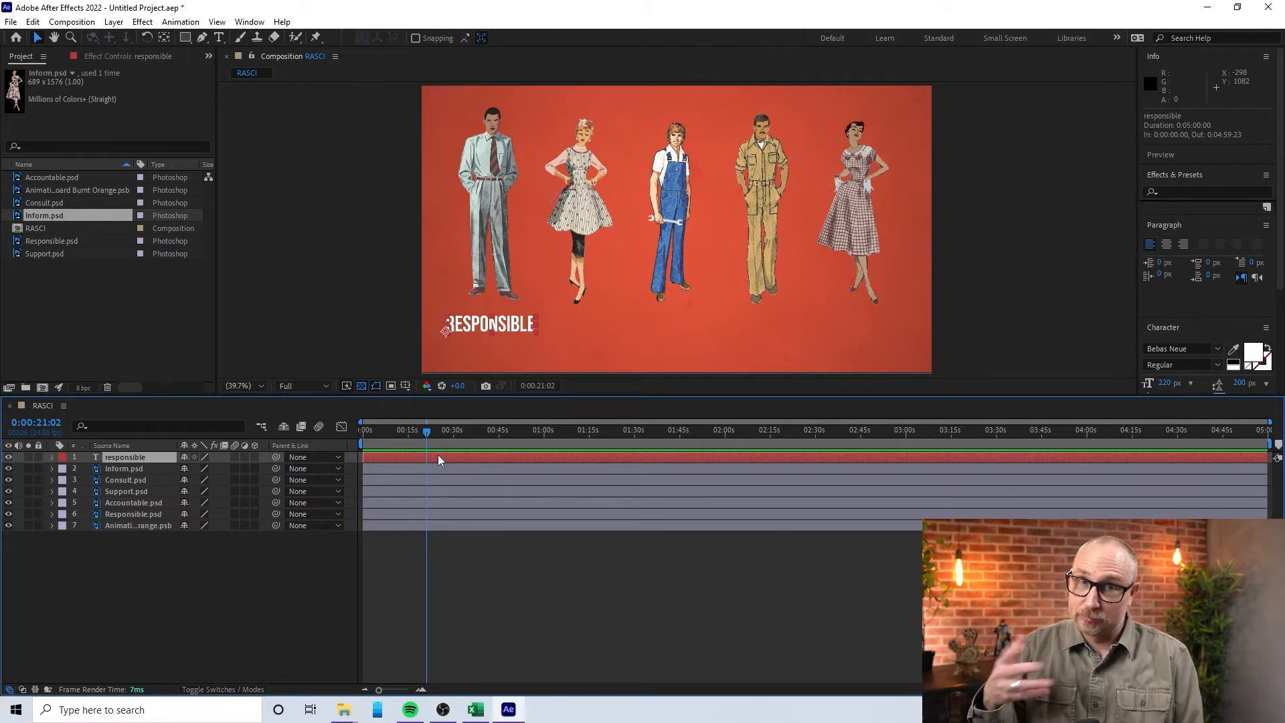
key(ctrl+c)
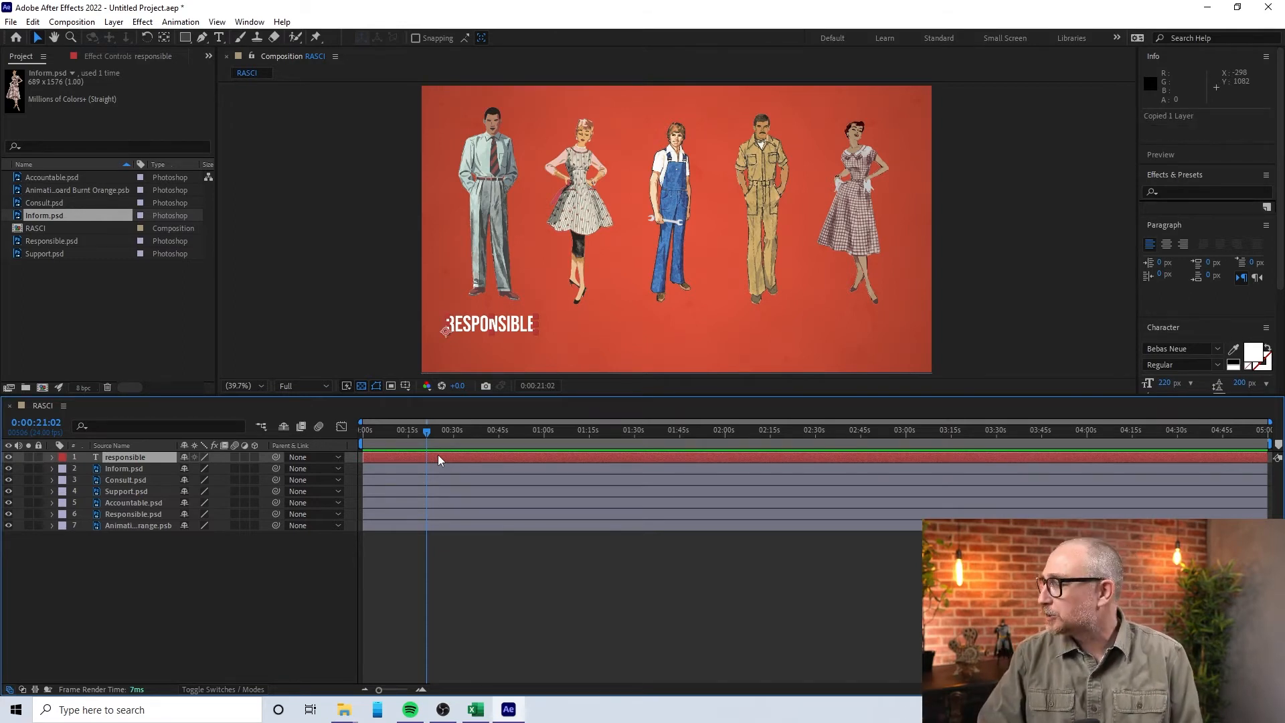
key(ctrl+v)
key(ctrl+v)
key(ctrl+v)
key(ctrl+v)
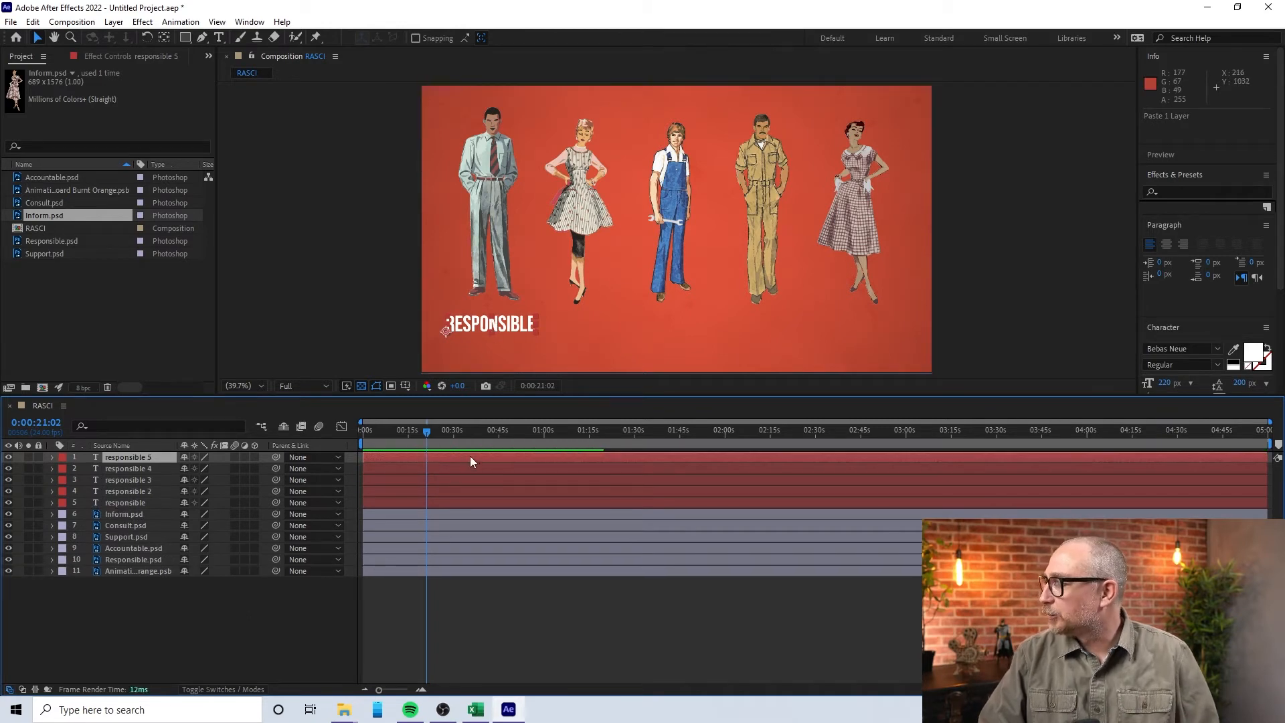
- Spread the four duplicate labels beneath the Inform, Consult, Support and Accountable figures, at horizontal positions of about 1490, 1057, 675 and 410
drag(490, 323, 863, 320)
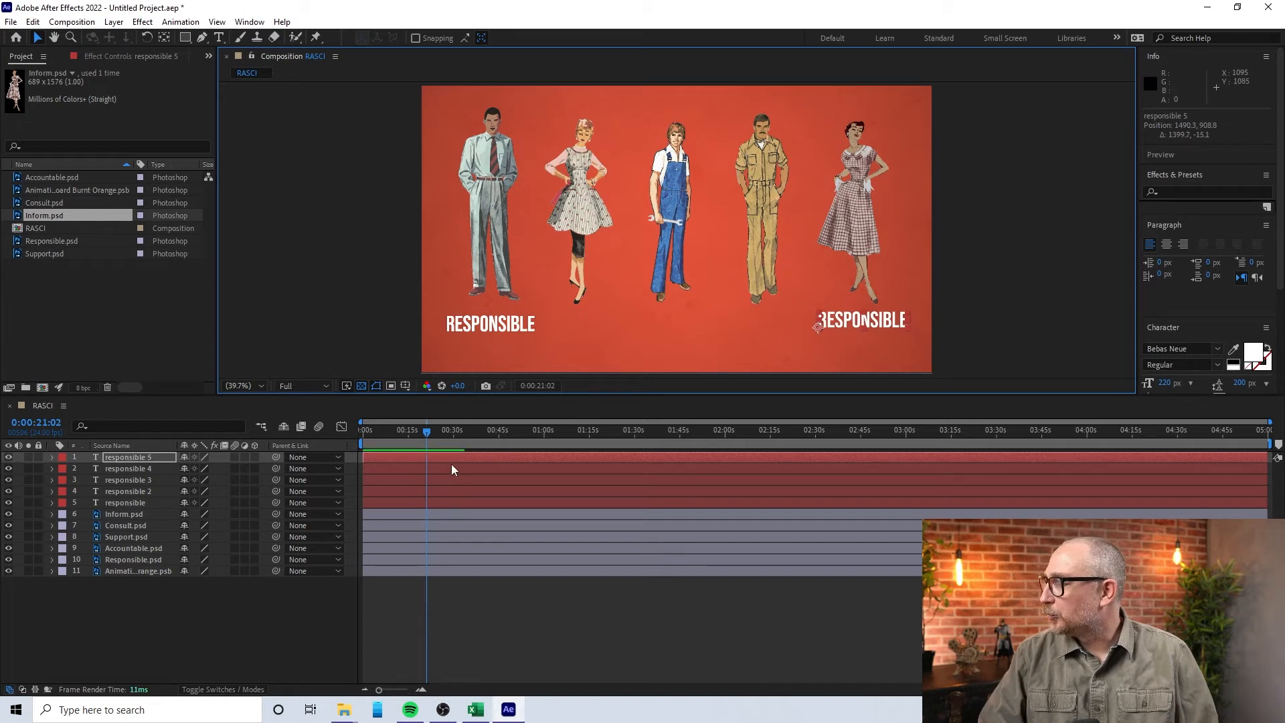
click(452, 465)
drag(490, 323, 754, 315)
click(440, 478)
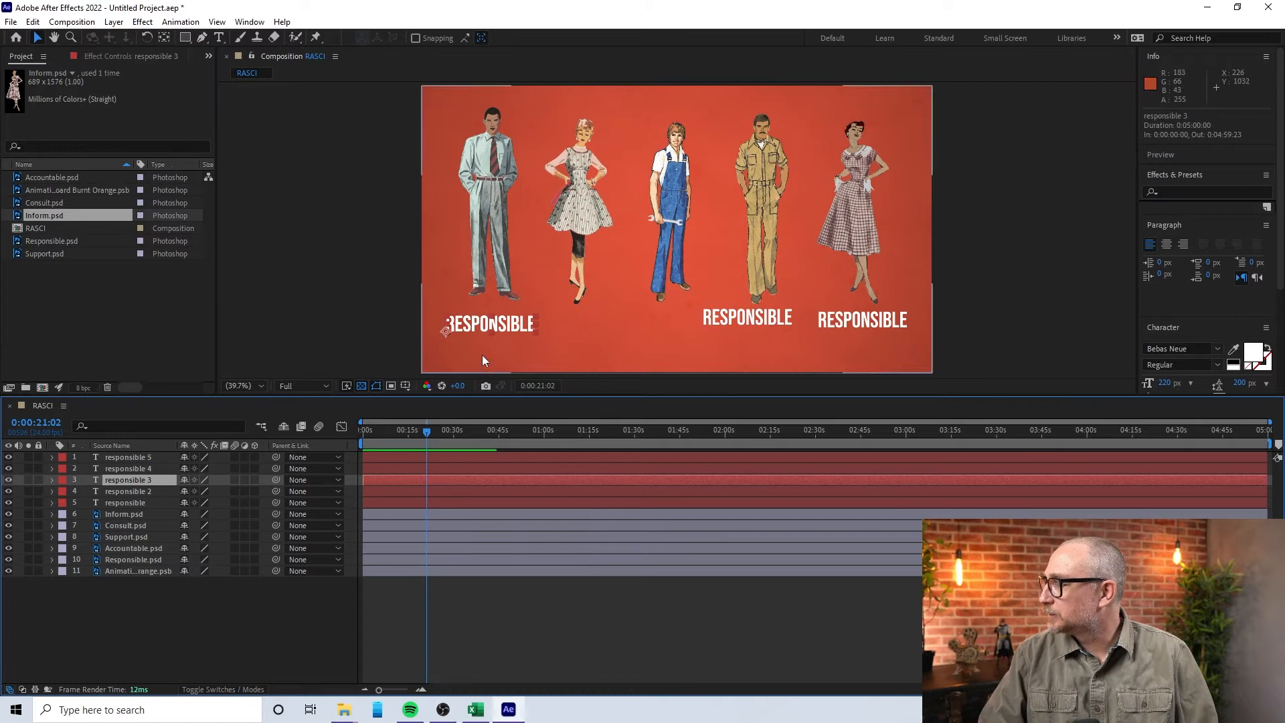
drag(490, 323, 645, 318)
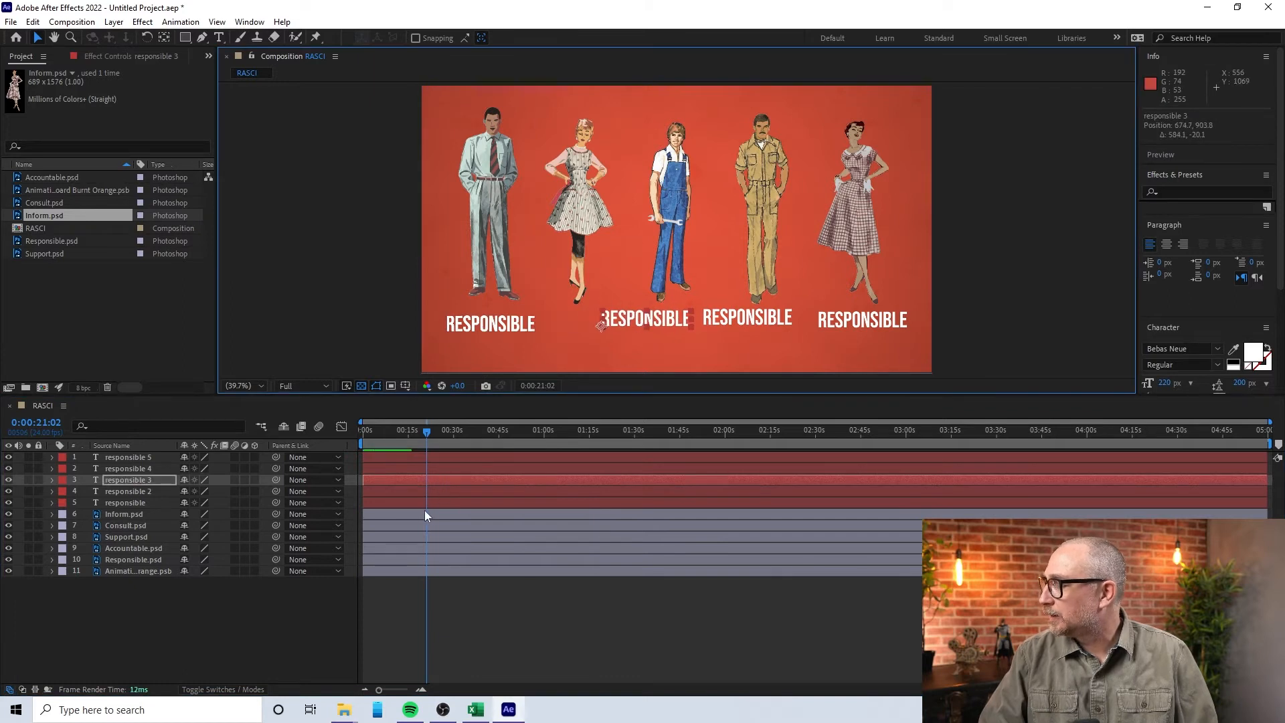
click(443, 491)
drag(491, 325, 576, 325)
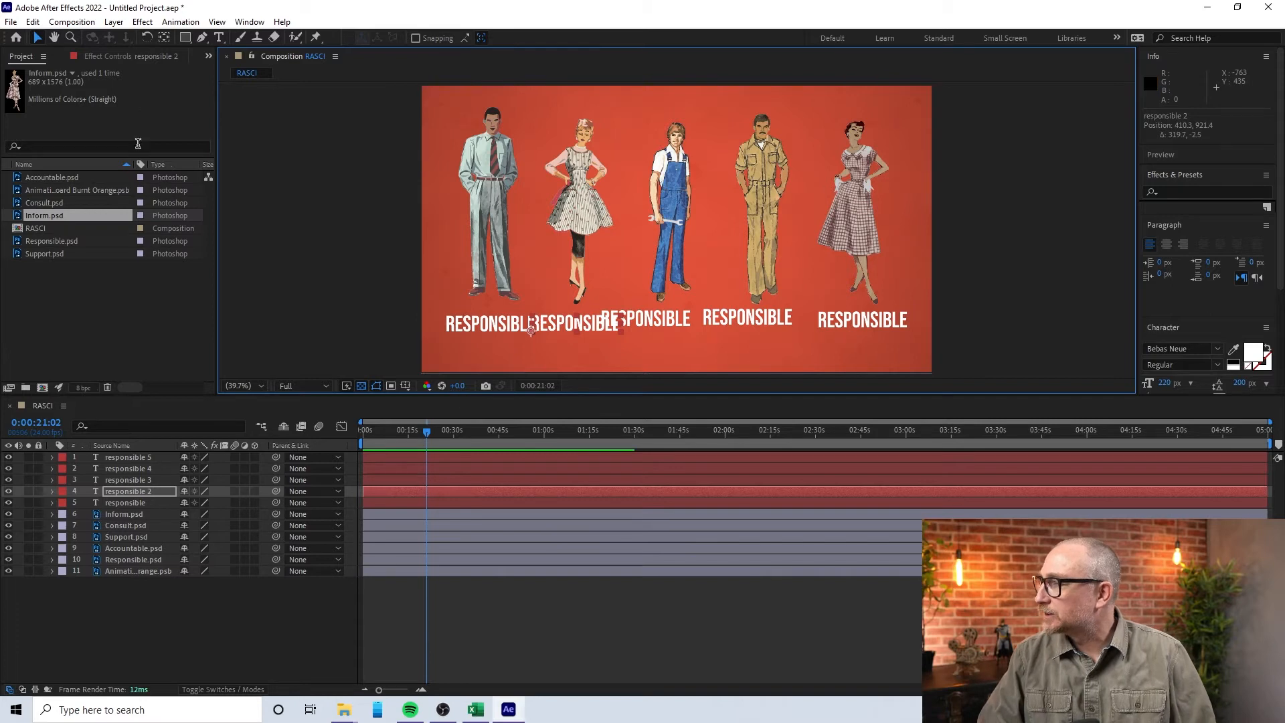
- Replace the text of the labels beneath the second and third figures with "accountable" and "support"
click(220, 37)
click(579, 319)
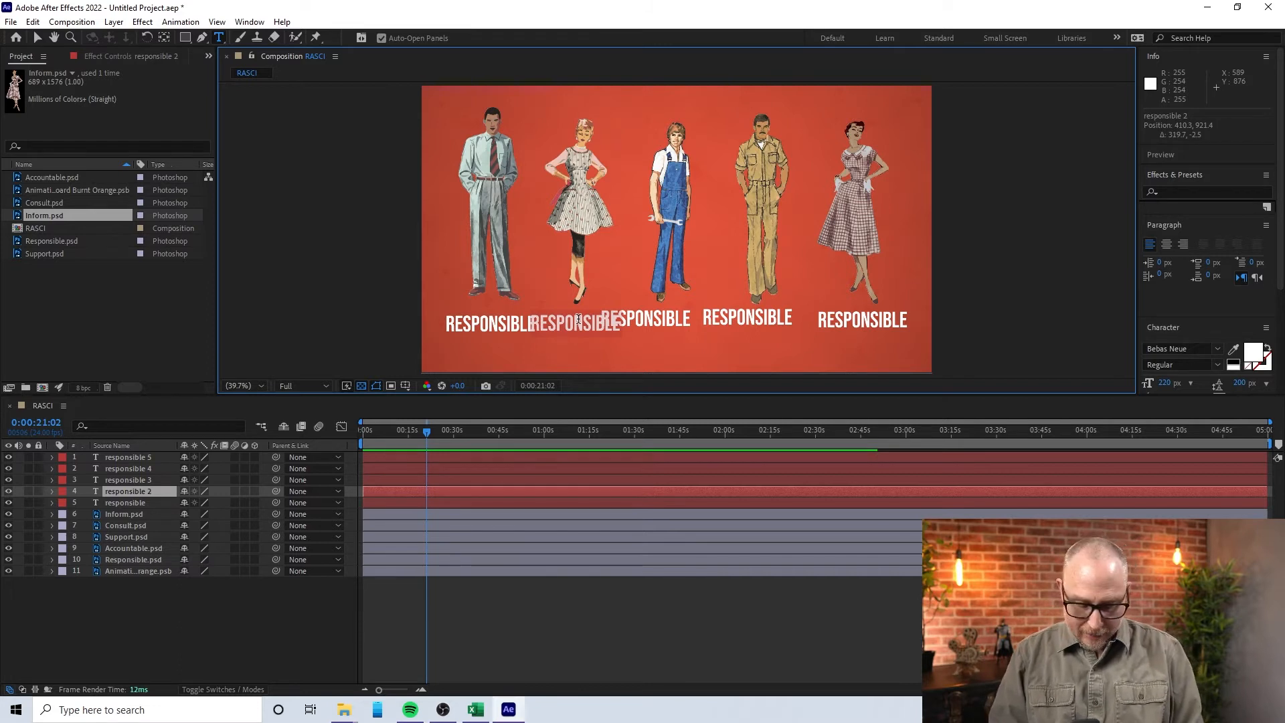
text(accountable)
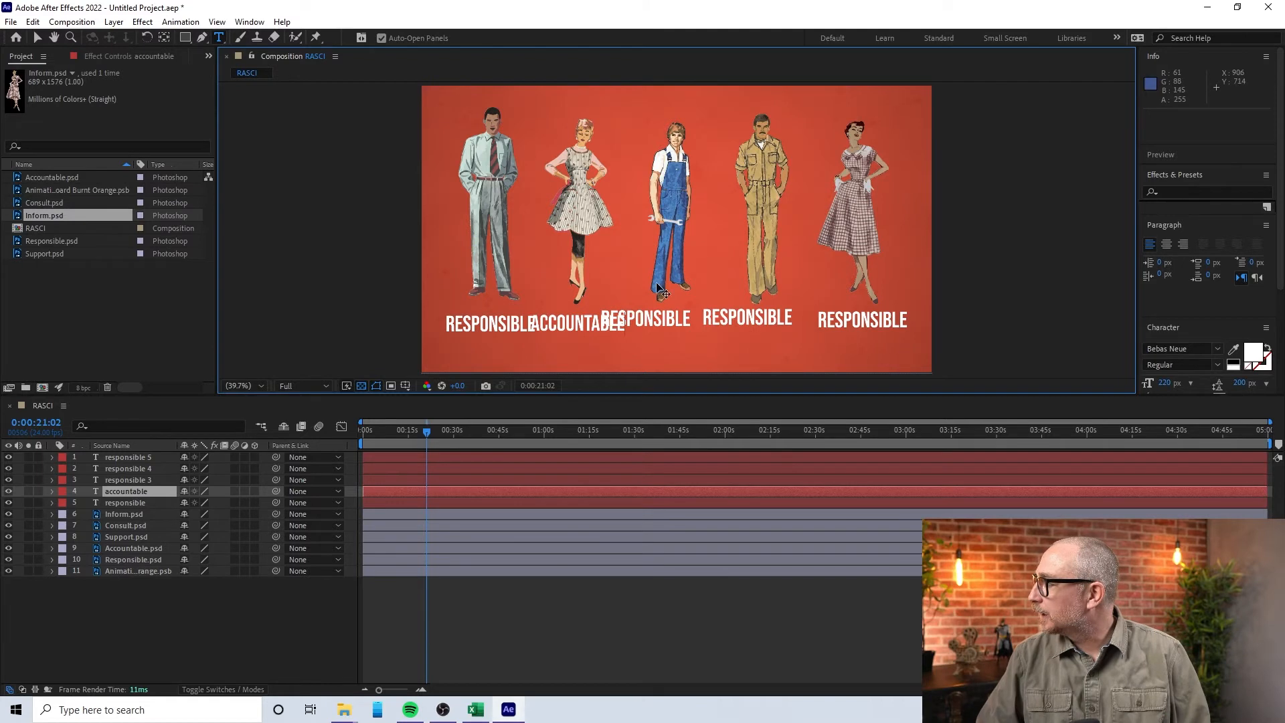
click(569, 480)
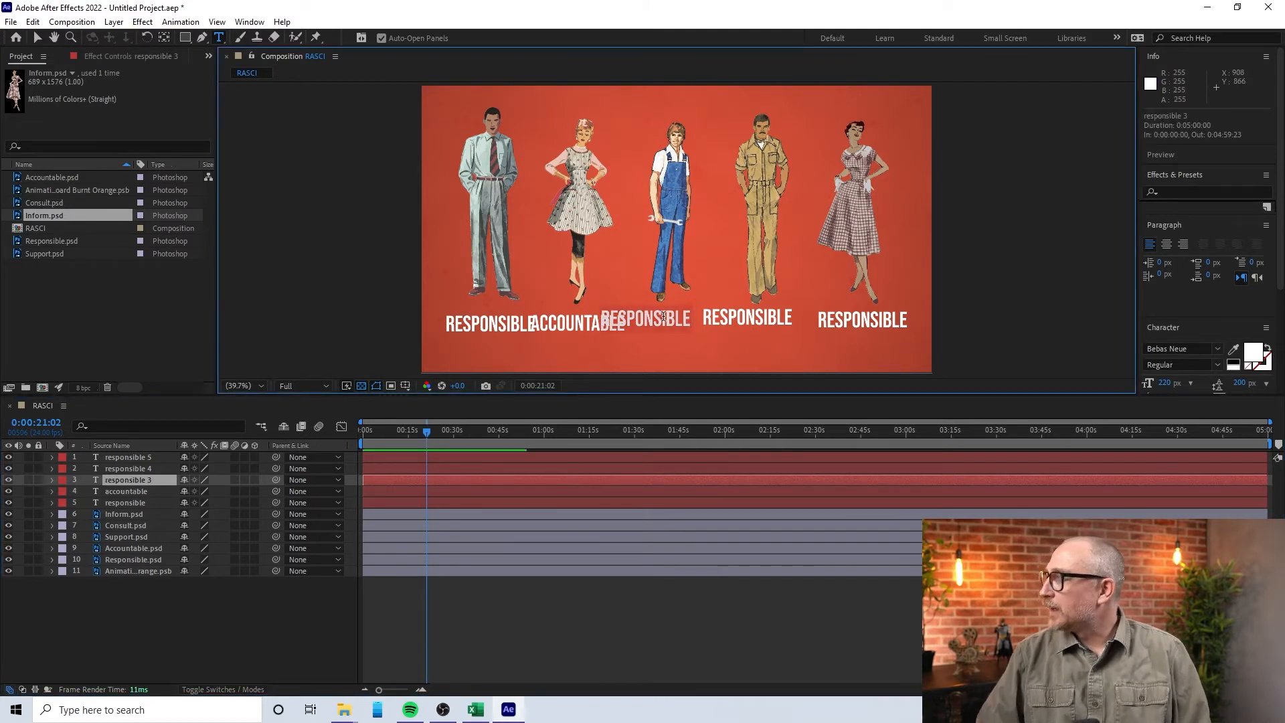
text(suppo)
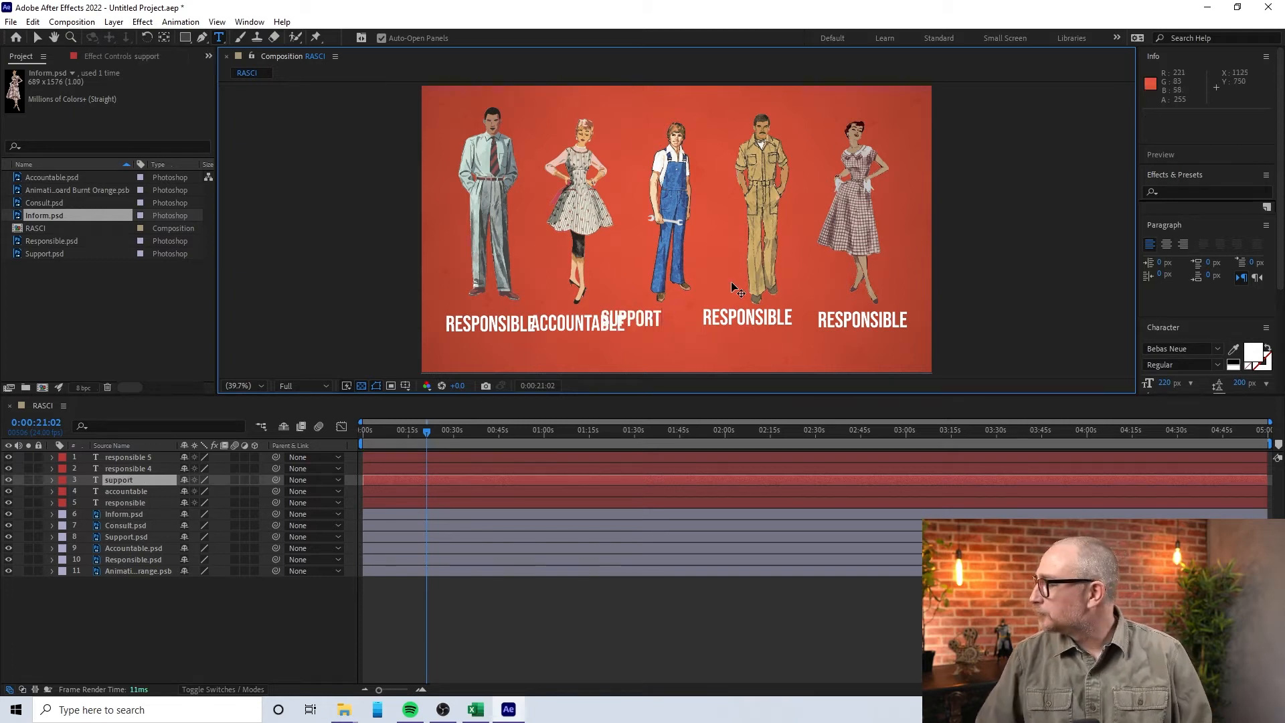
- Replace the text of the labels beneath the fourth and fifth figures with "consult" and "inform"
click(518, 469)
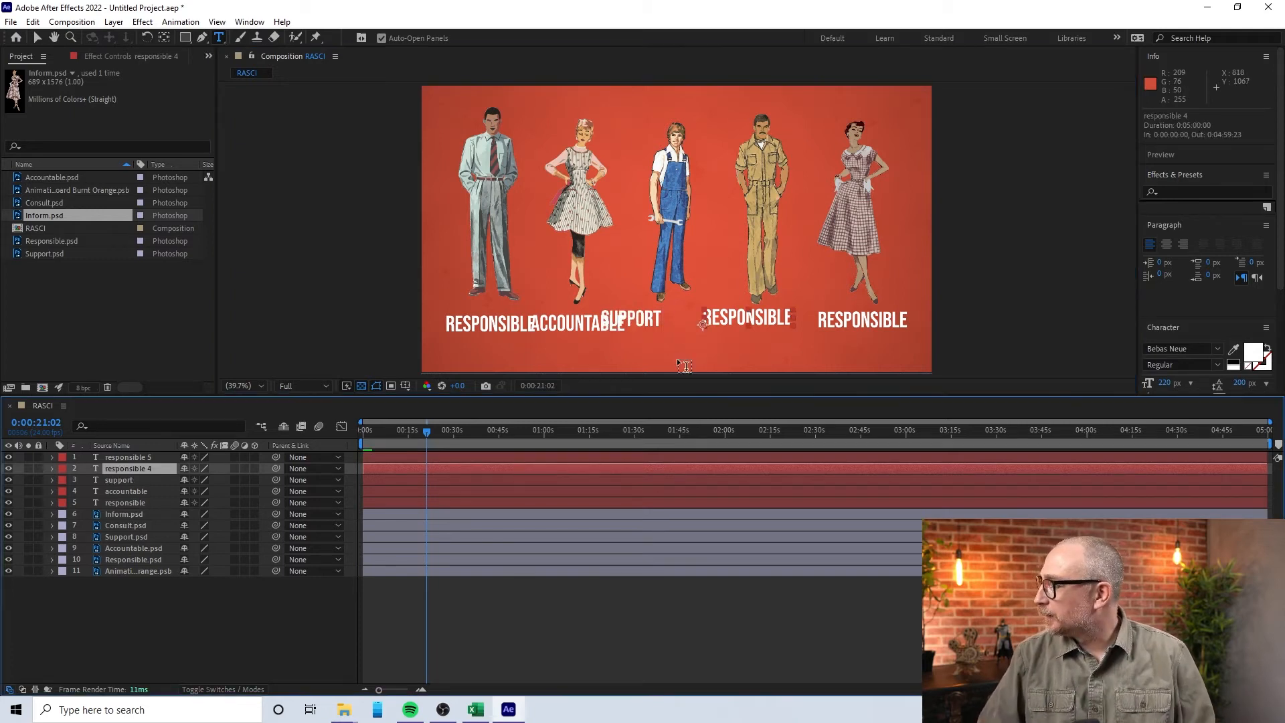
double_click(742, 316)
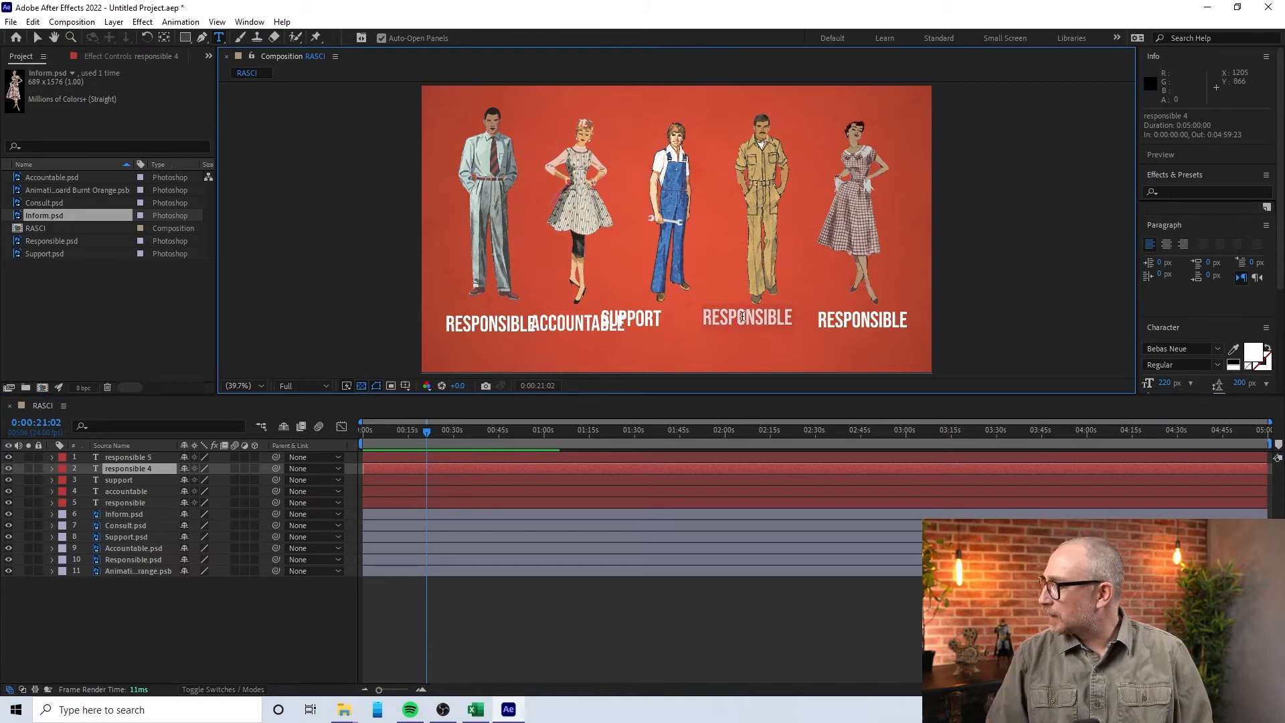
text(con)
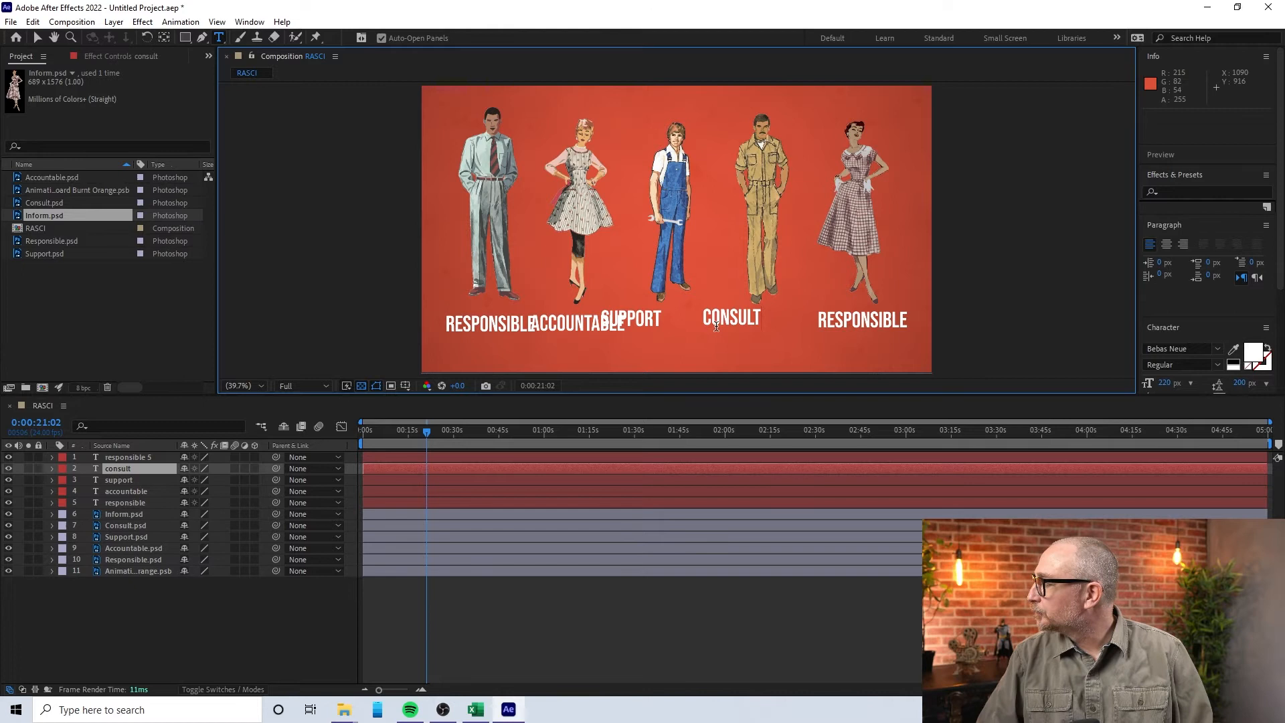
click(589, 455)
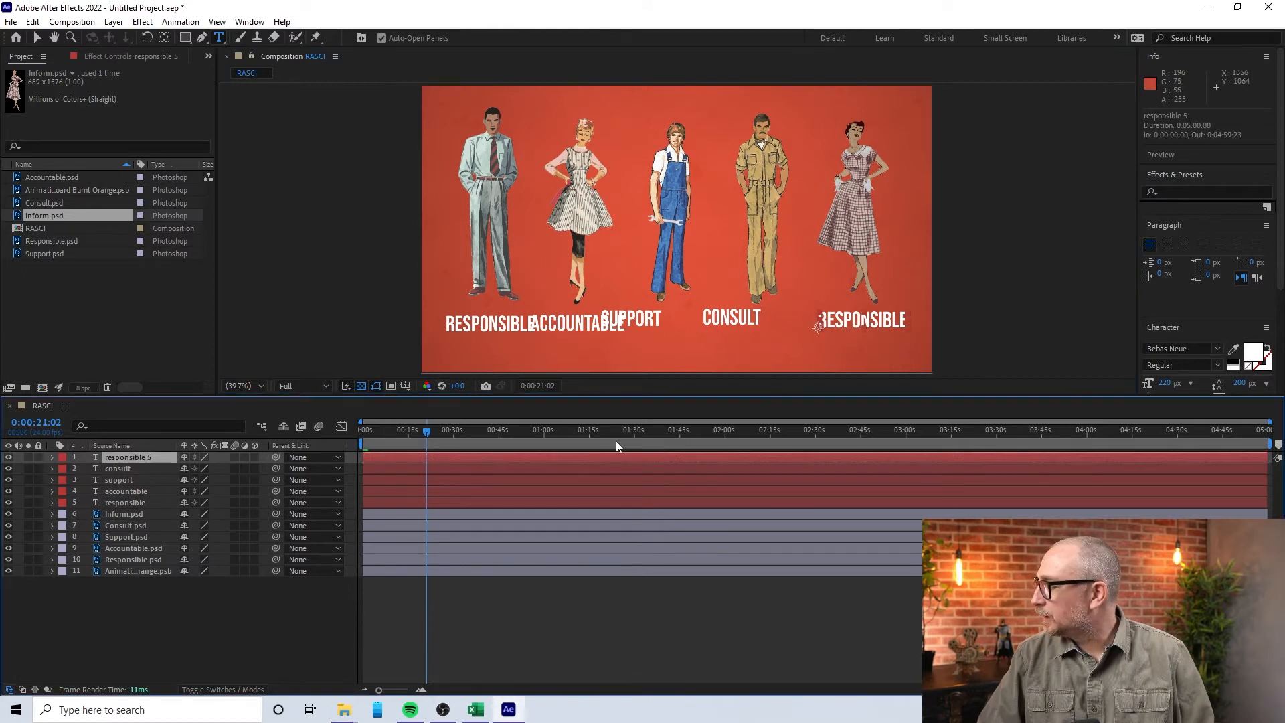
double_click(858, 322)
text(info)
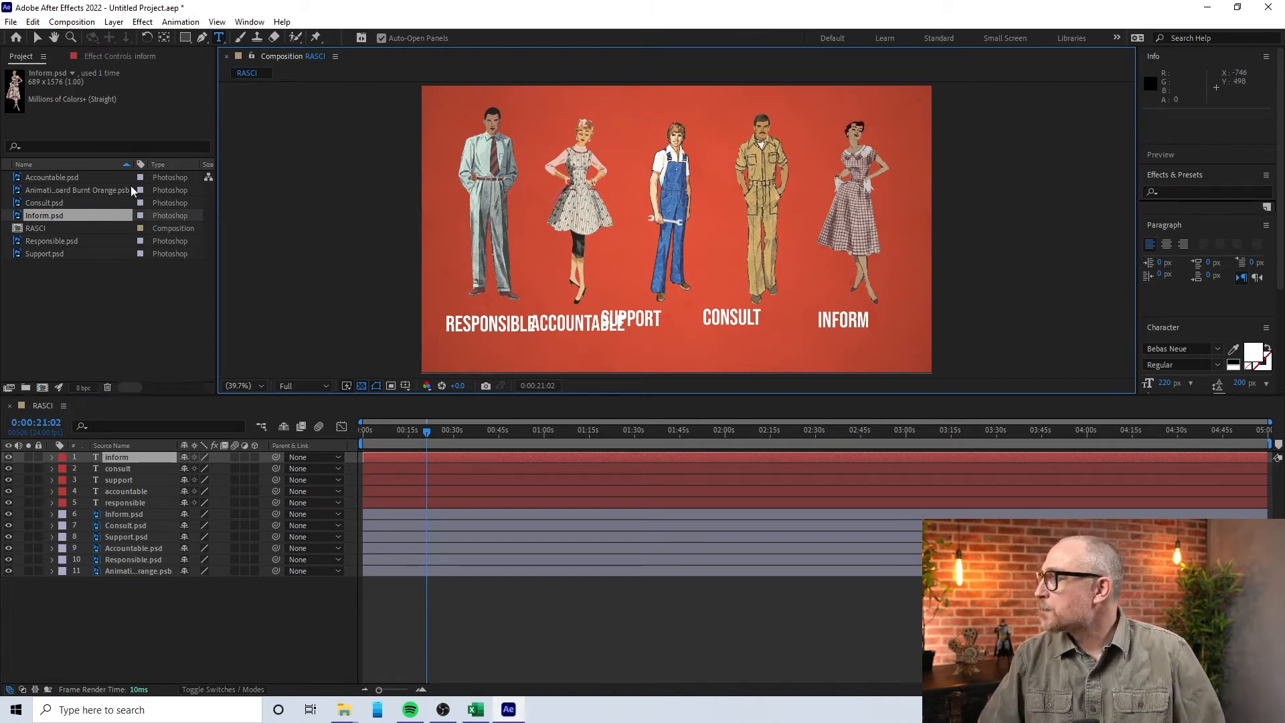
- Reveal the Position property of the "responsible" text layer and set its vertical value to 930
click(37, 37)
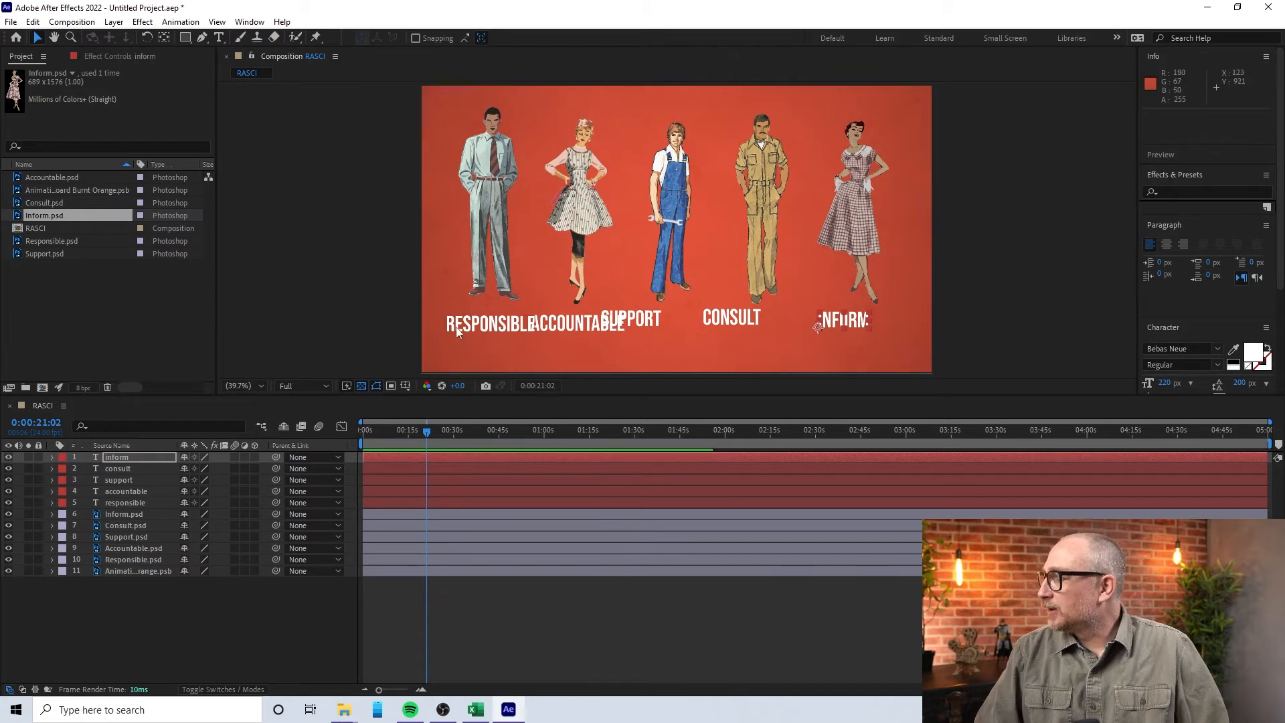
click(477, 327)
click(403, 502)
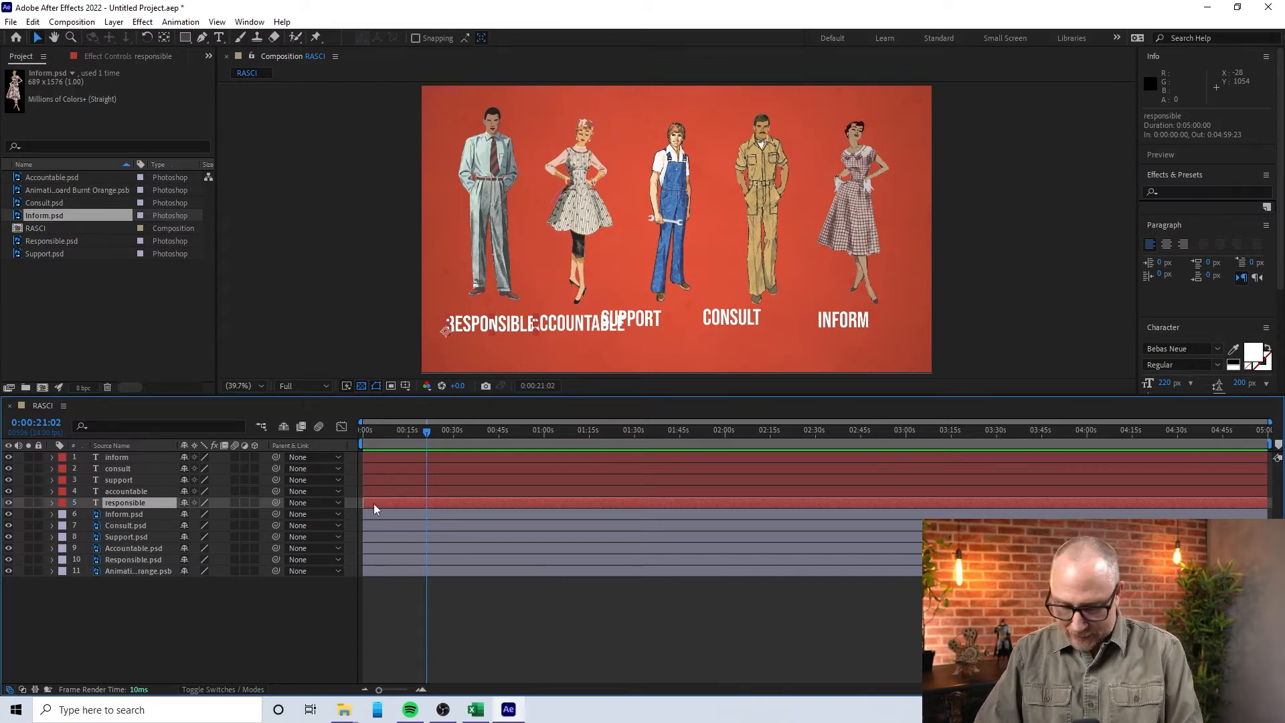
key(p)
drag(209, 516, 214, 515)
click(208, 516)
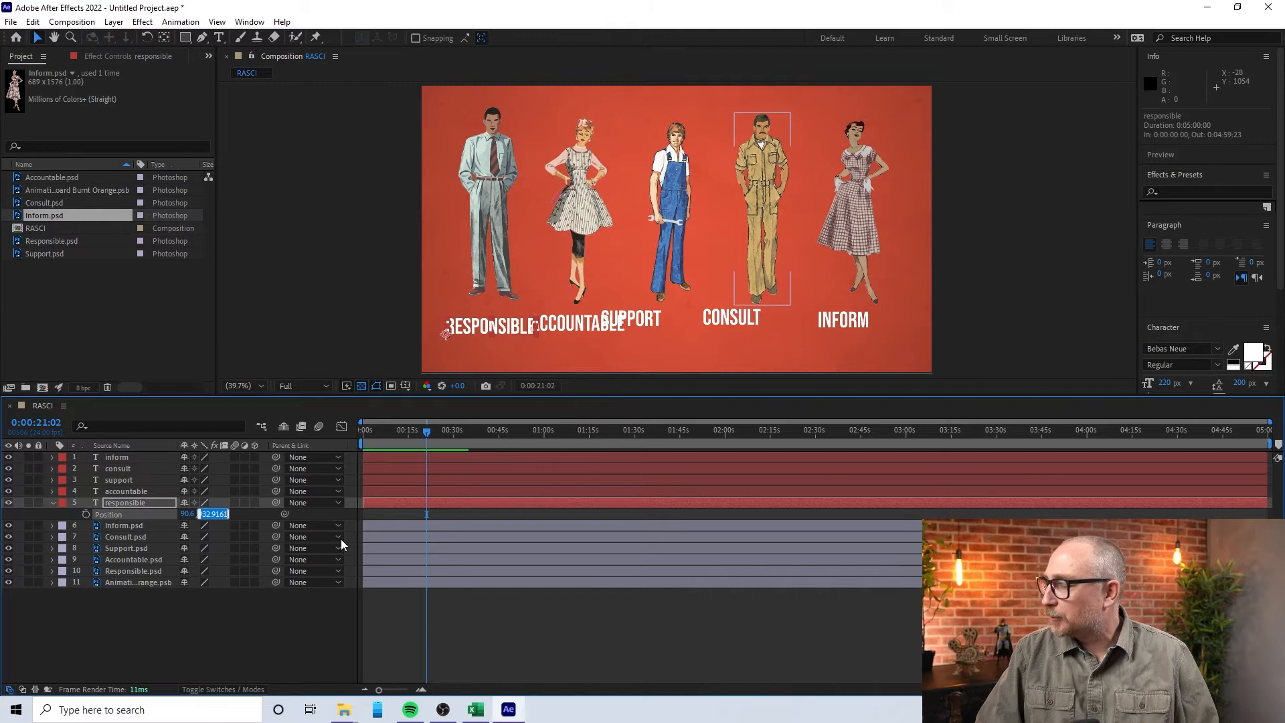
text(930)
key(Return)
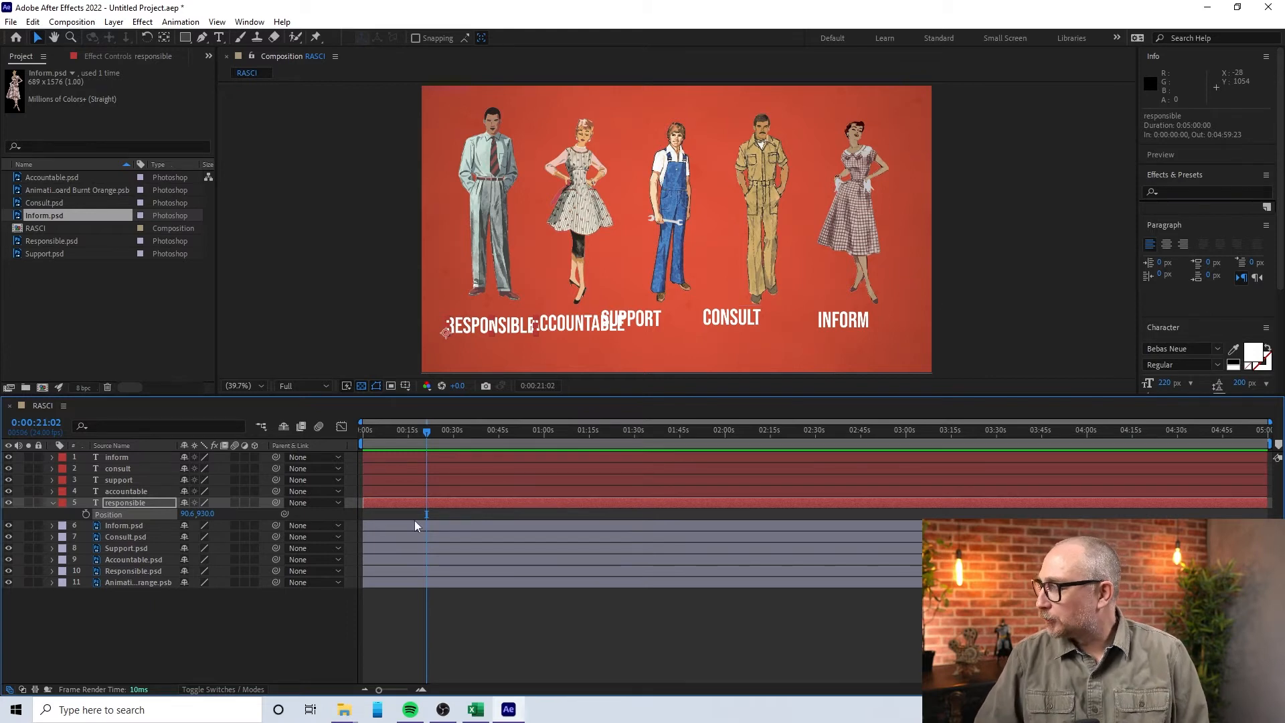
- Reveal the Position property of the accountable, support, consult and inform text layers
click(385, 491)
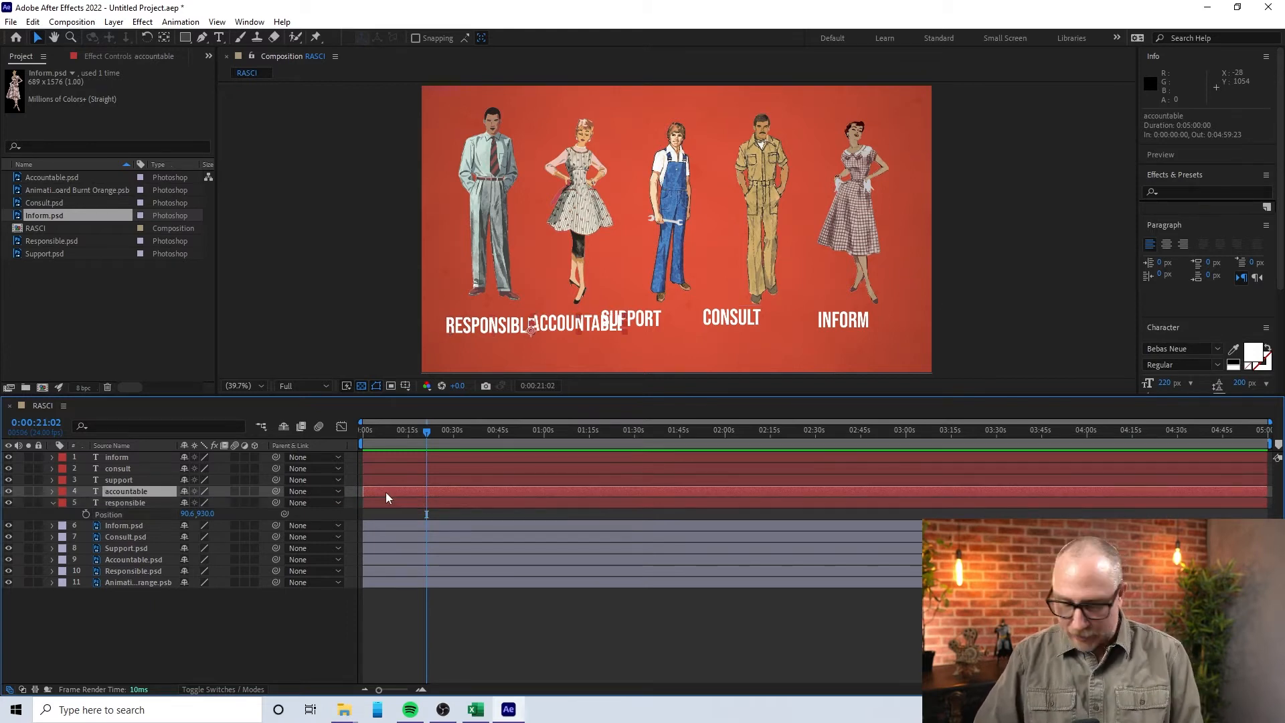
key(p)
click(401, 479)
key(p)
click(403, 469)
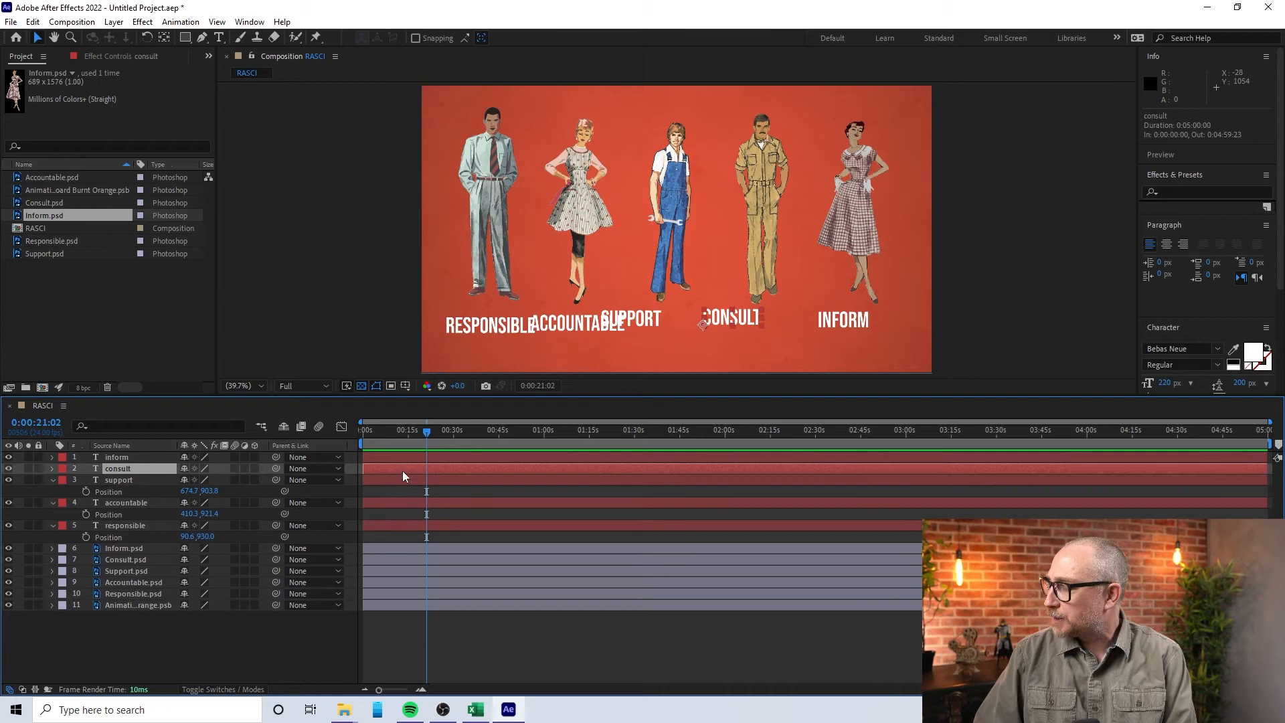
key(p)
click(407, 459)
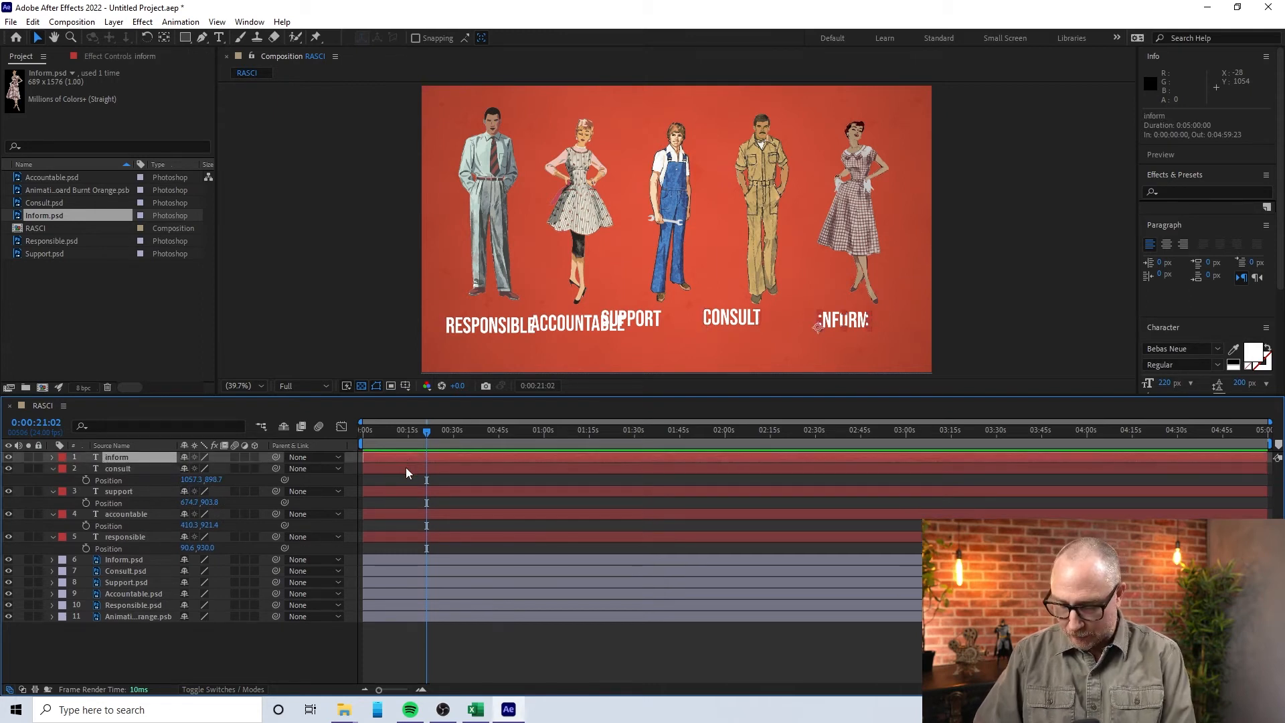
key(p)
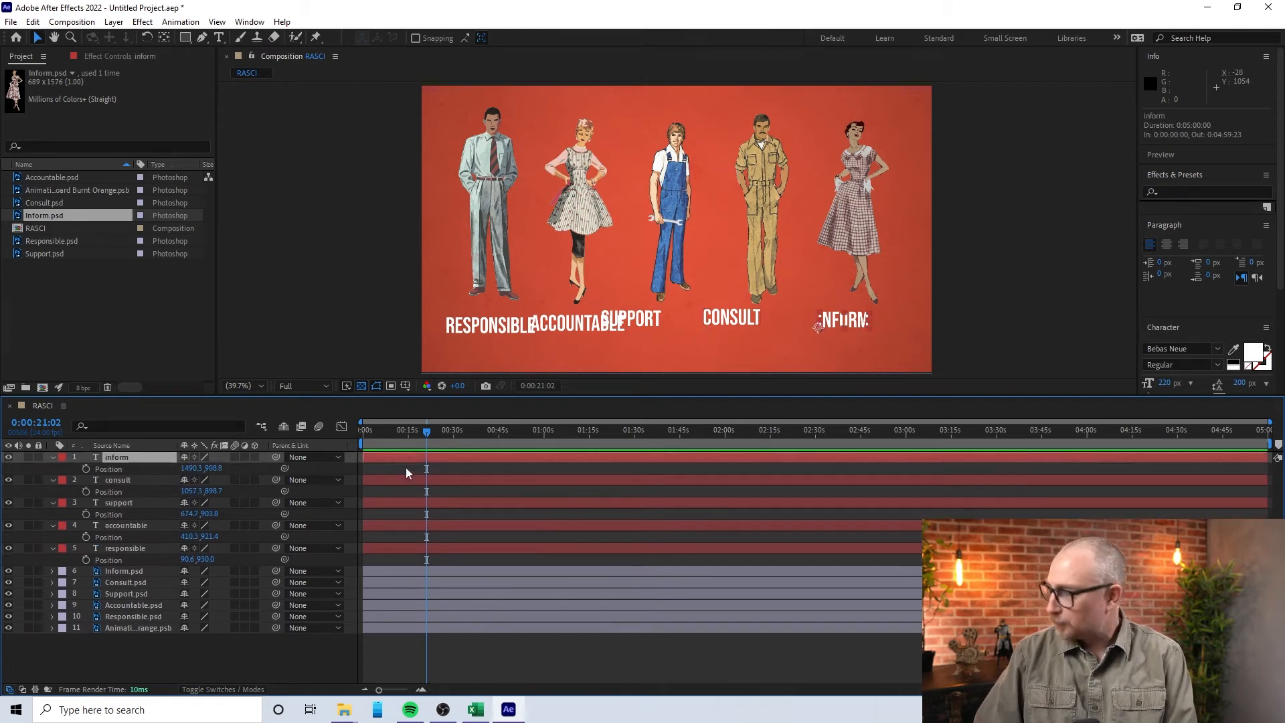
- Set the vertical position of the accountable and support text layers to 930
click(210, 537)
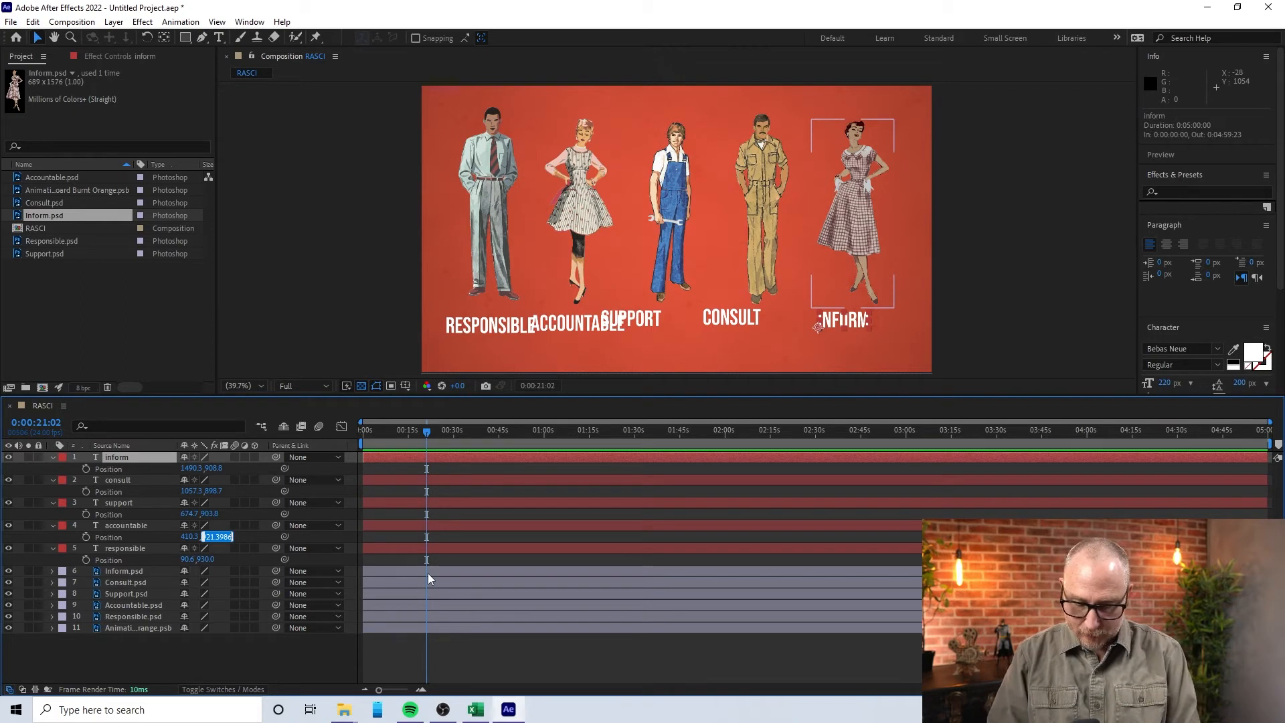
text(9)
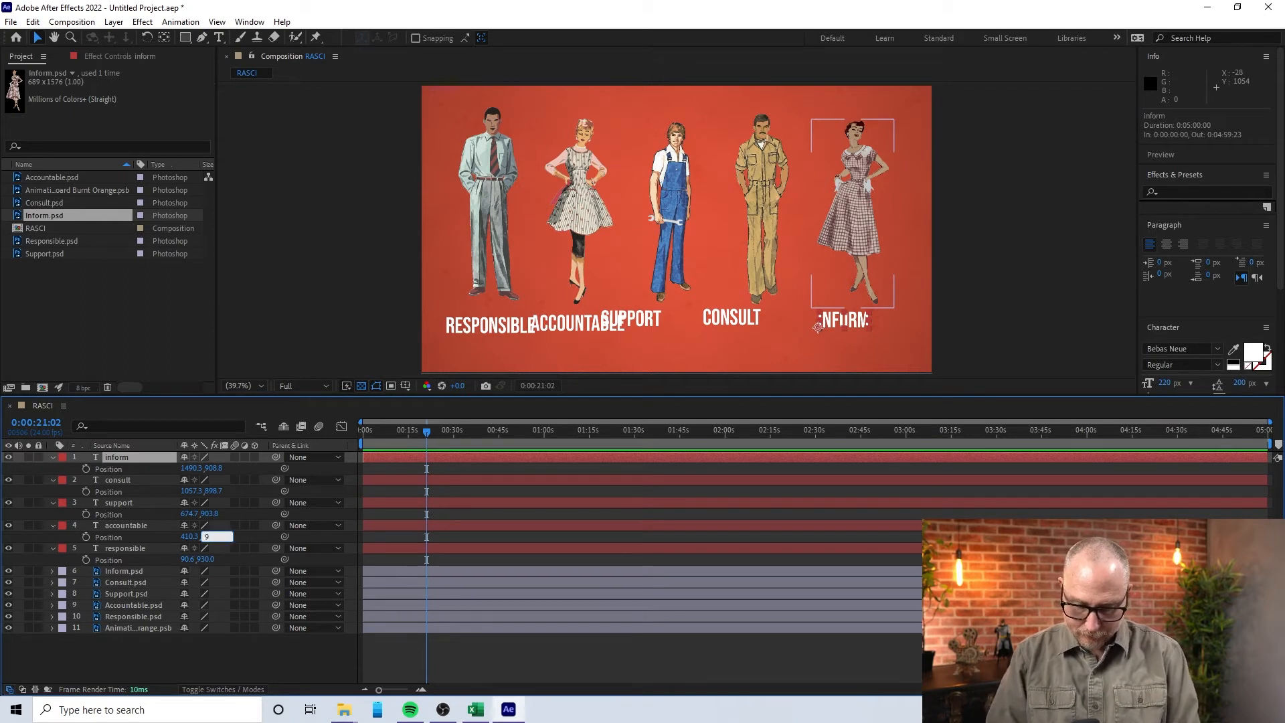
text(30)
key(Return)
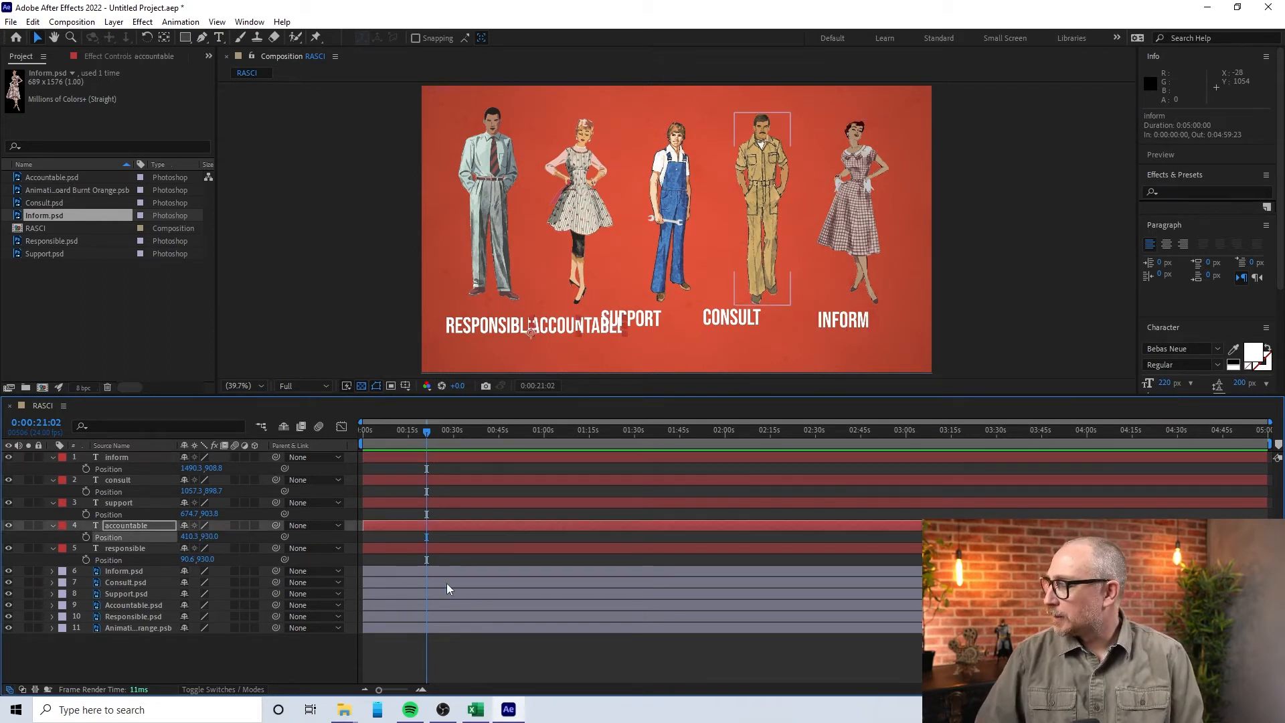
click(210, 514)
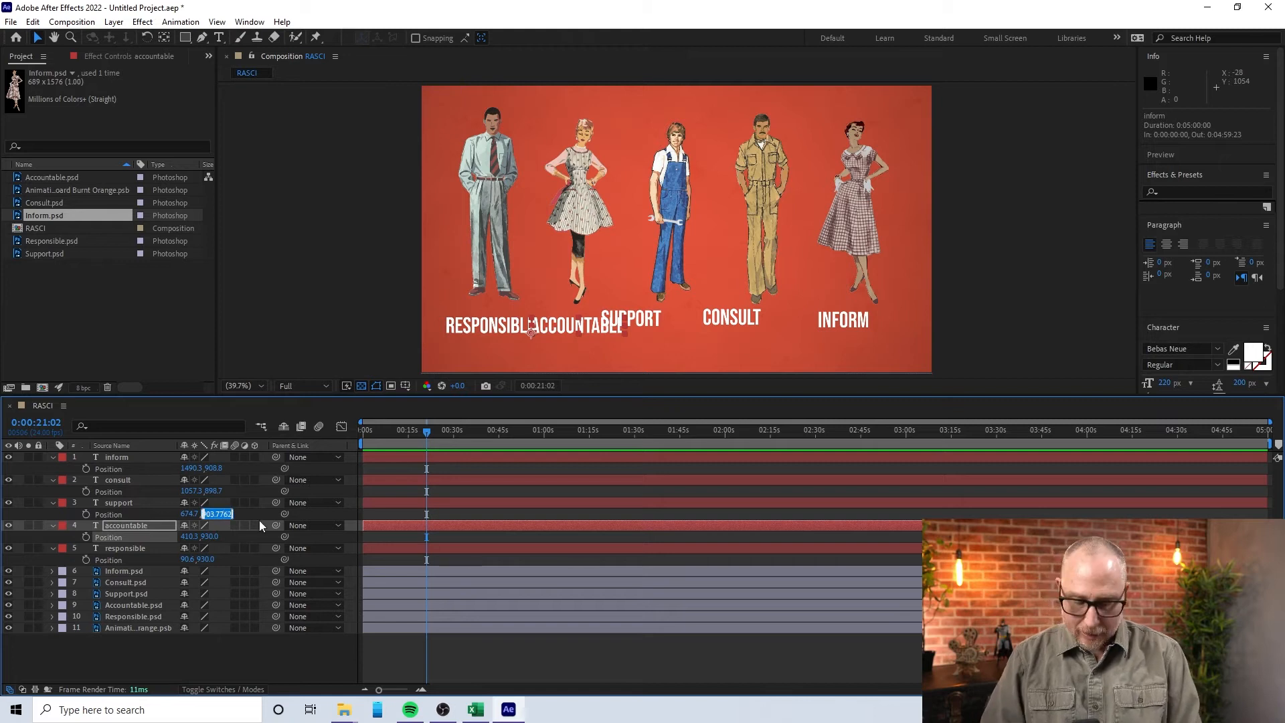
text(930)
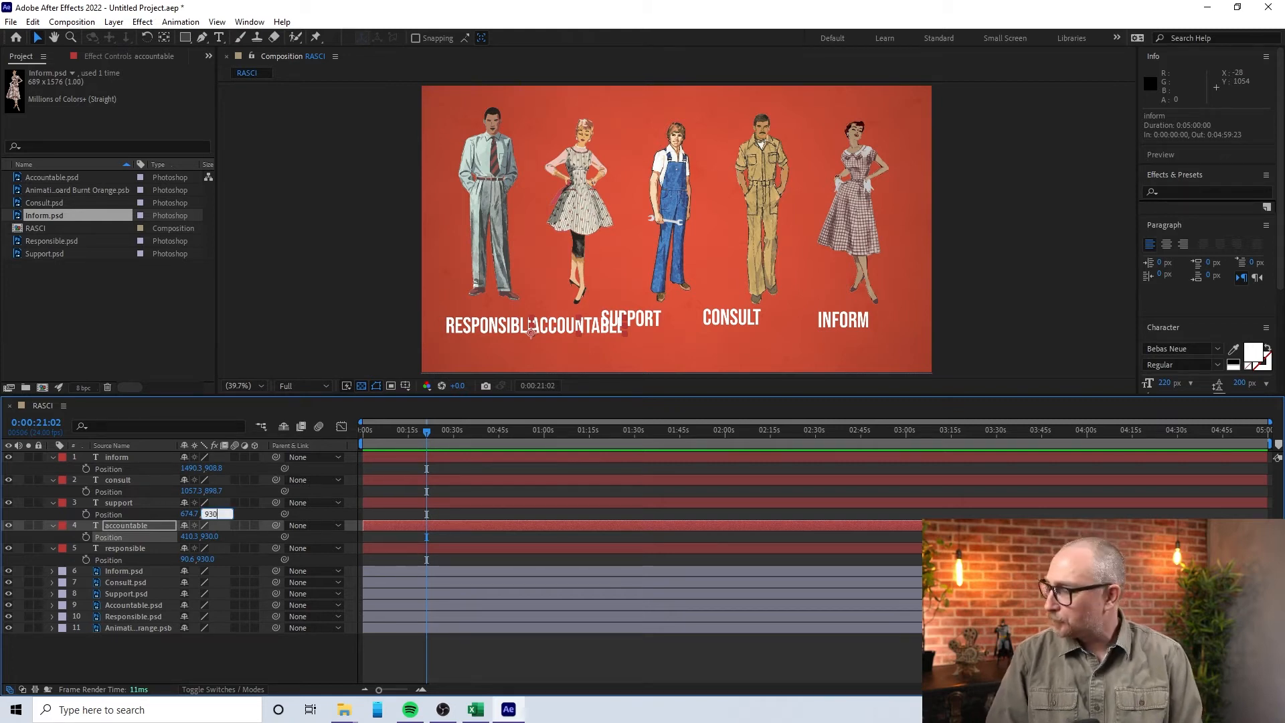
key(Return)
- Set the vertical position of the consult and inform text layers to 930
click(215, 490)
text(9)
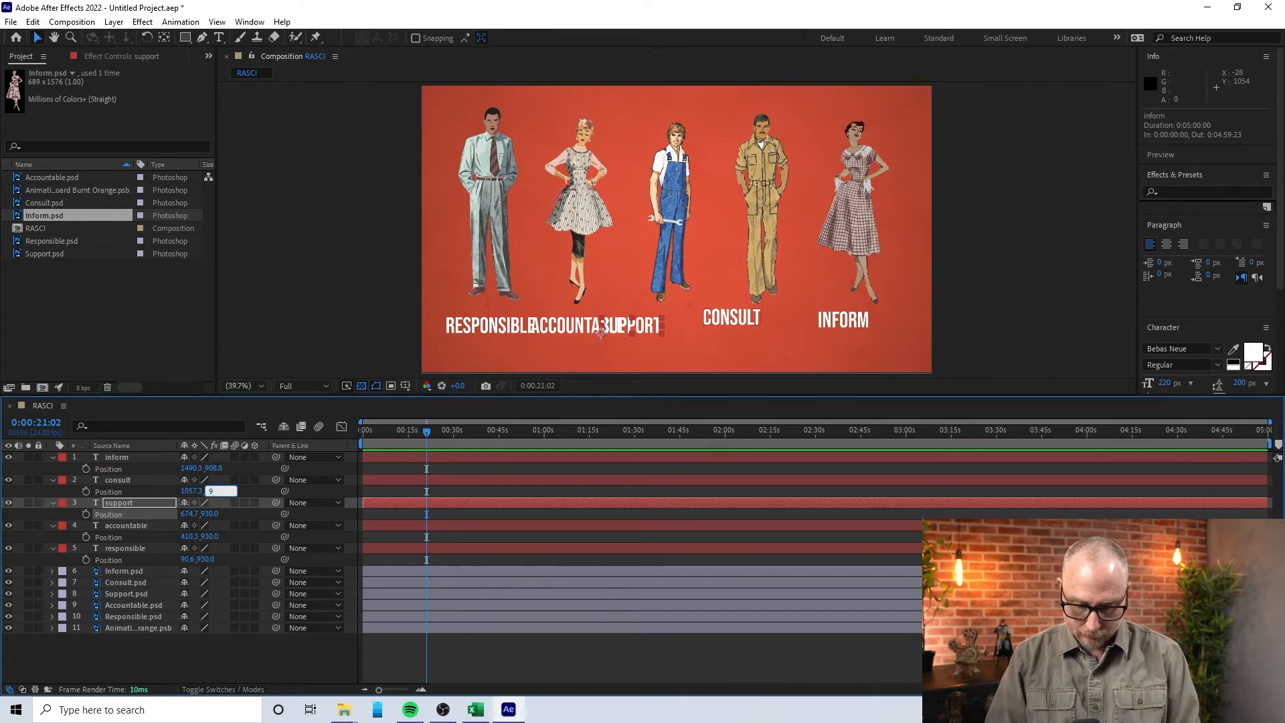
text(30)
key(Return)
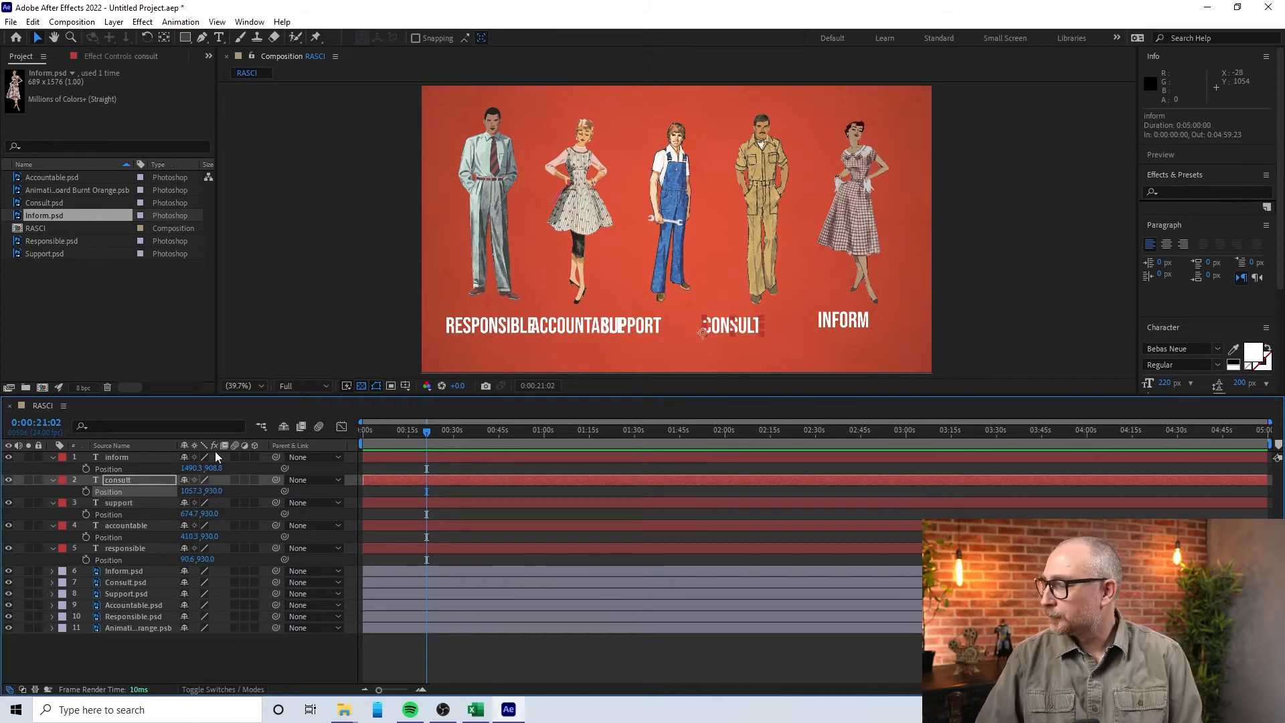
click(215, 469)
text(9)
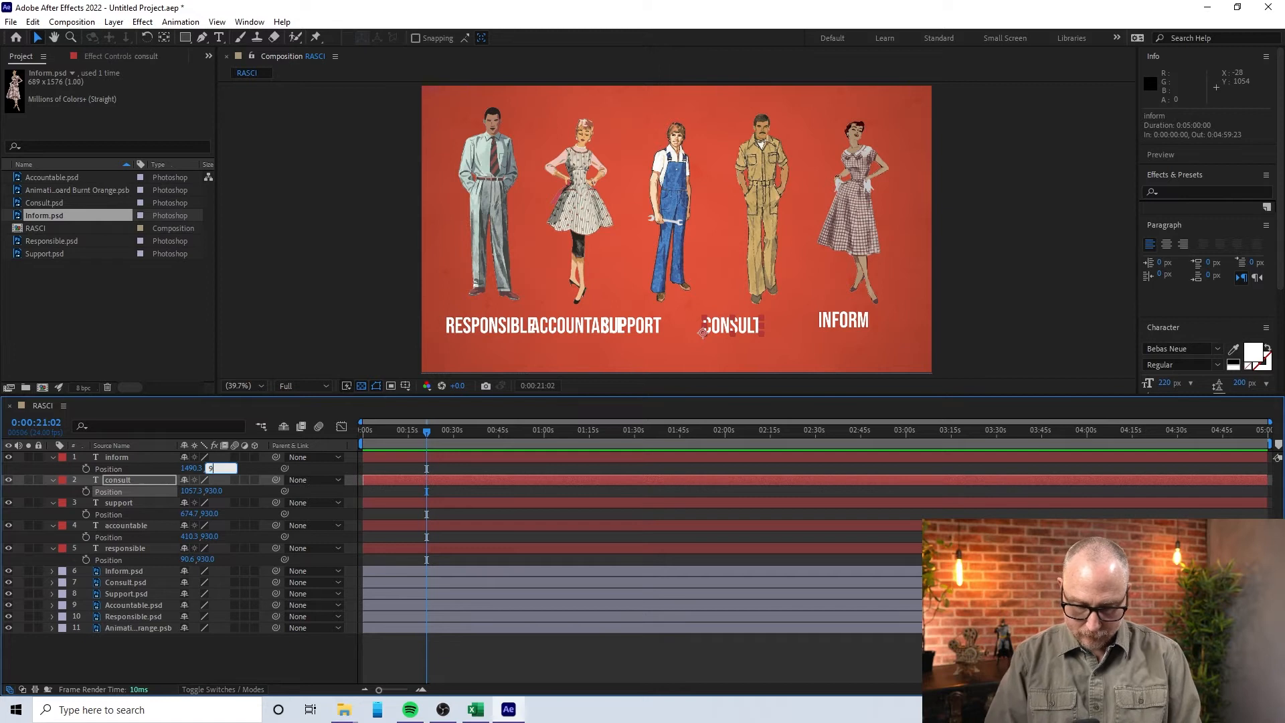
text(30)
key(Return)
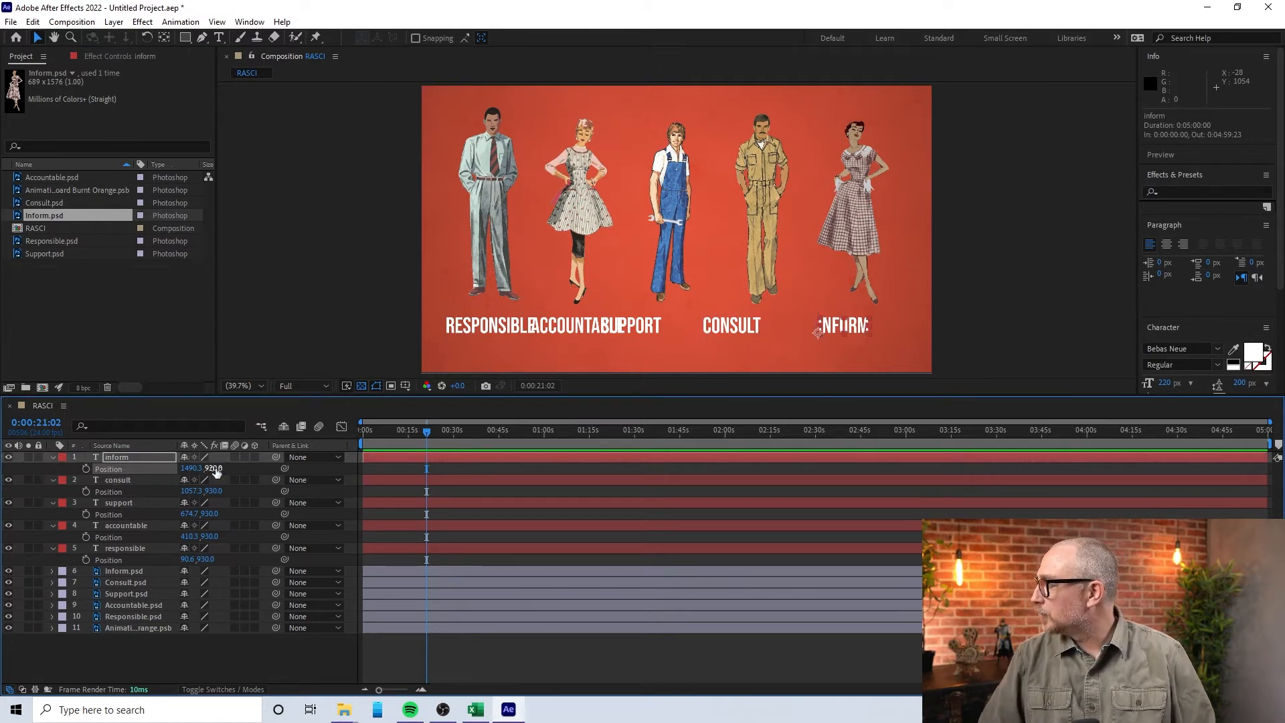
- Space the labels beneath their figures at horizontal positions of about 1536 for inform, 1173 for consult, 857 for support, 449 for accountable and 74 for responsible
drag(193, 468, 272, 493)
drag(189, 514, 284, 514)
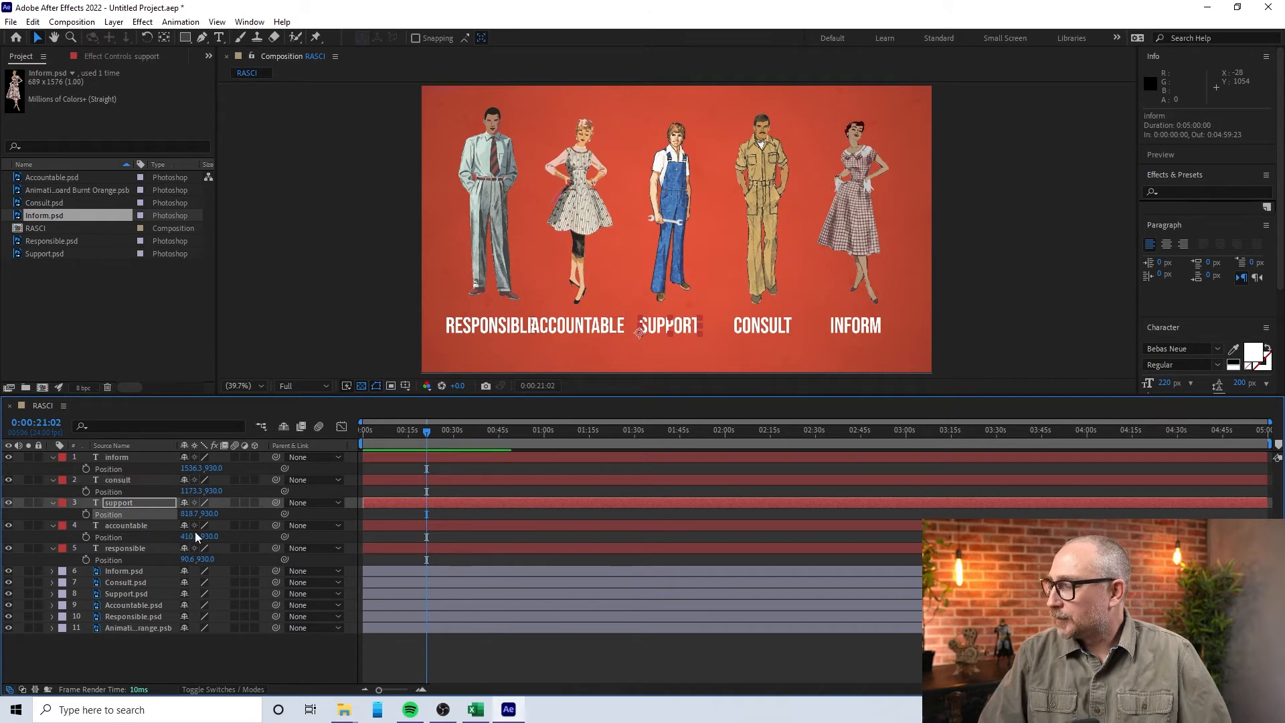
mouse_move(186, 537)
mouse_down()
mouse_move(212, 536)
mouse_move(175, 557)
mouse_up()
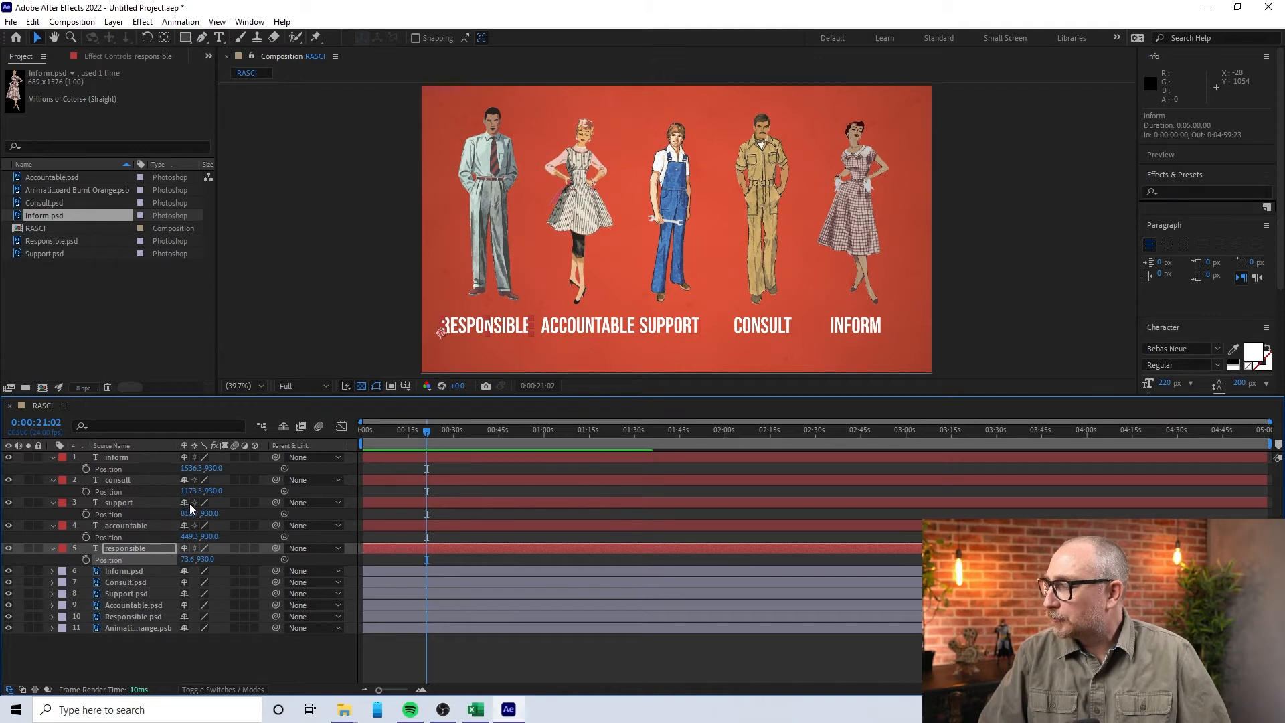
drag(190, 513, 215, 512)
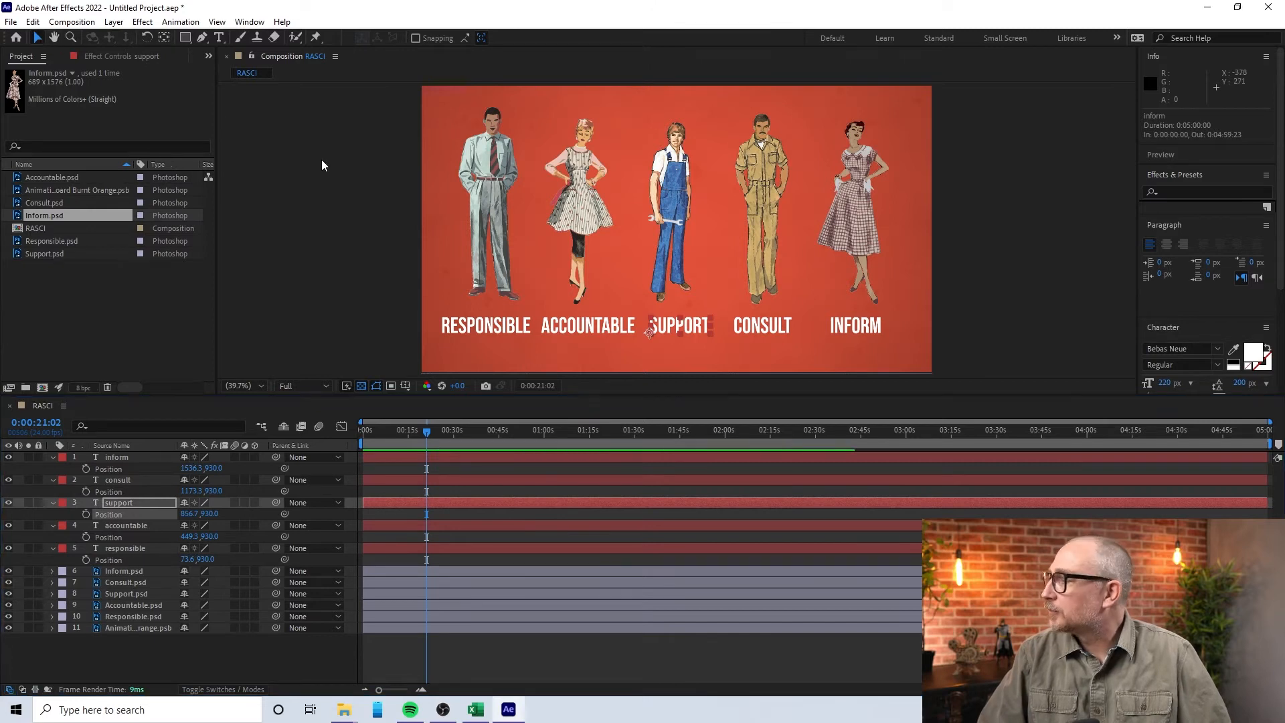
click(345, 179)
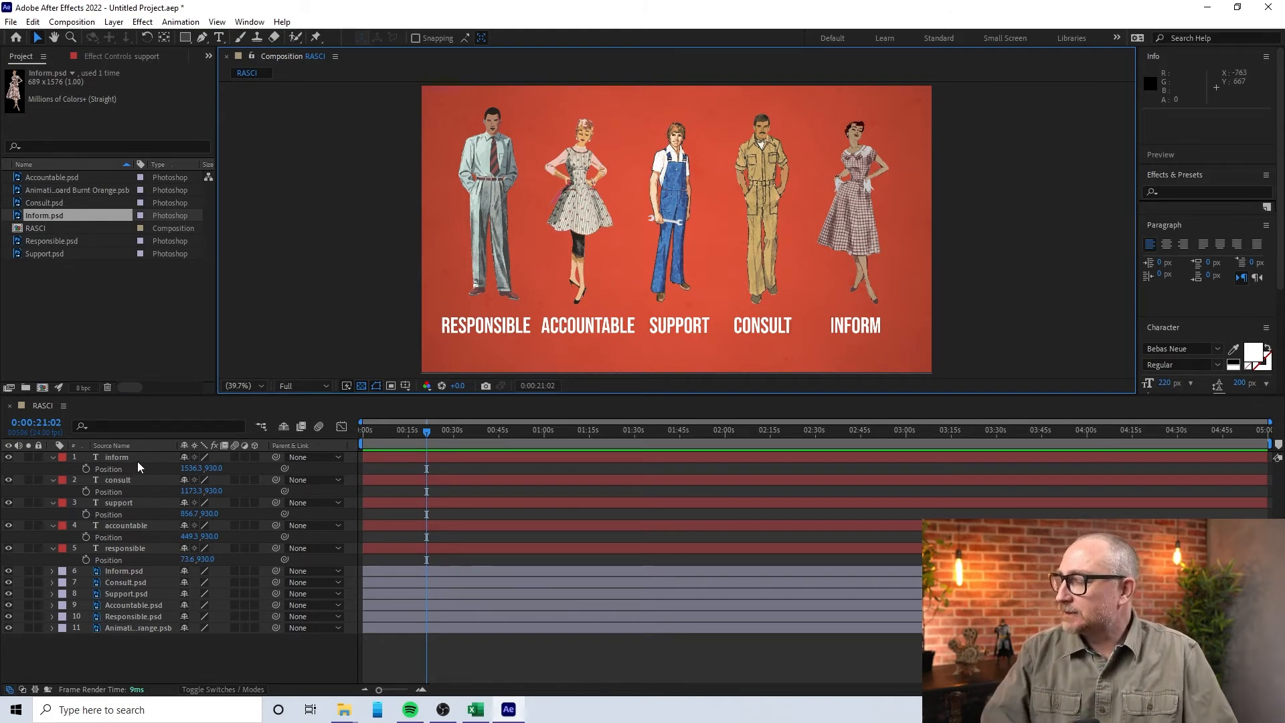
- Collapse the Position properties of the inform, consult, support, accountable and responsible text layers
click(52, 457)
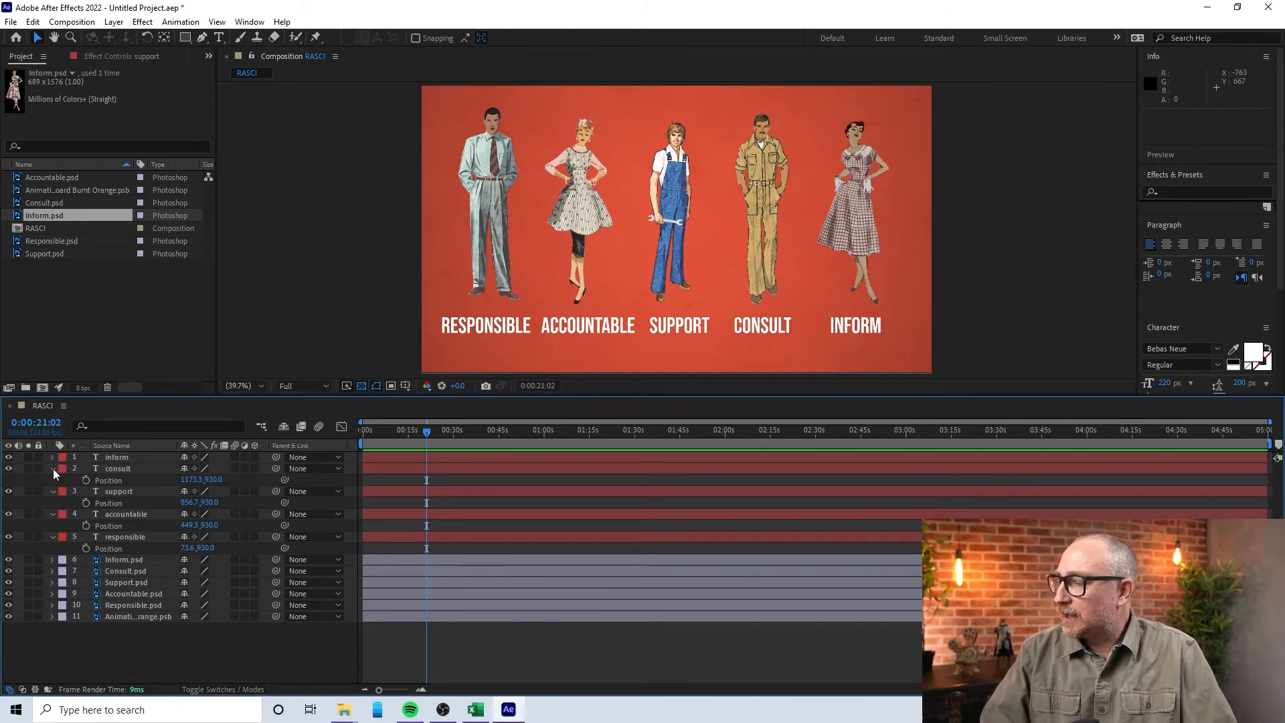
click(53, 469)
click(51, 480)
click(53, 492)
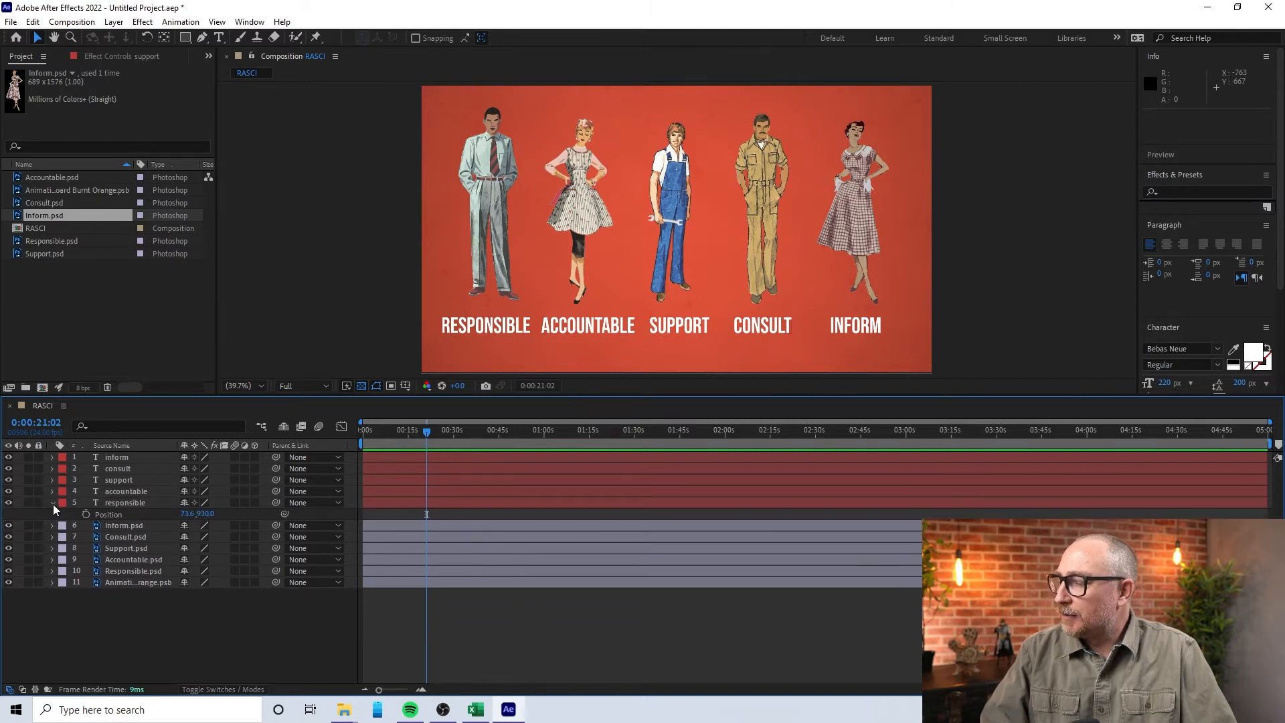
click(53, 502)
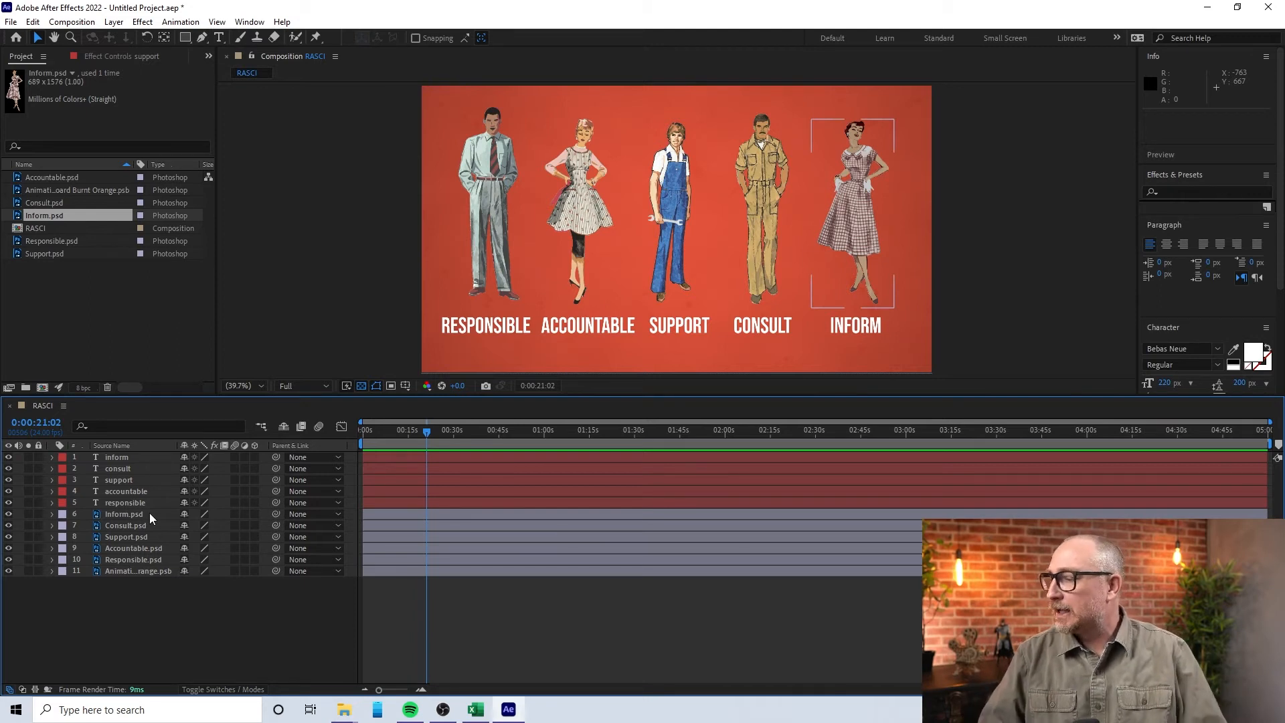
- Reorder the layers so each text label sits directly below its matching illustration layer, and switch back to the Selection tool
drag(117, 502, 119, 561)
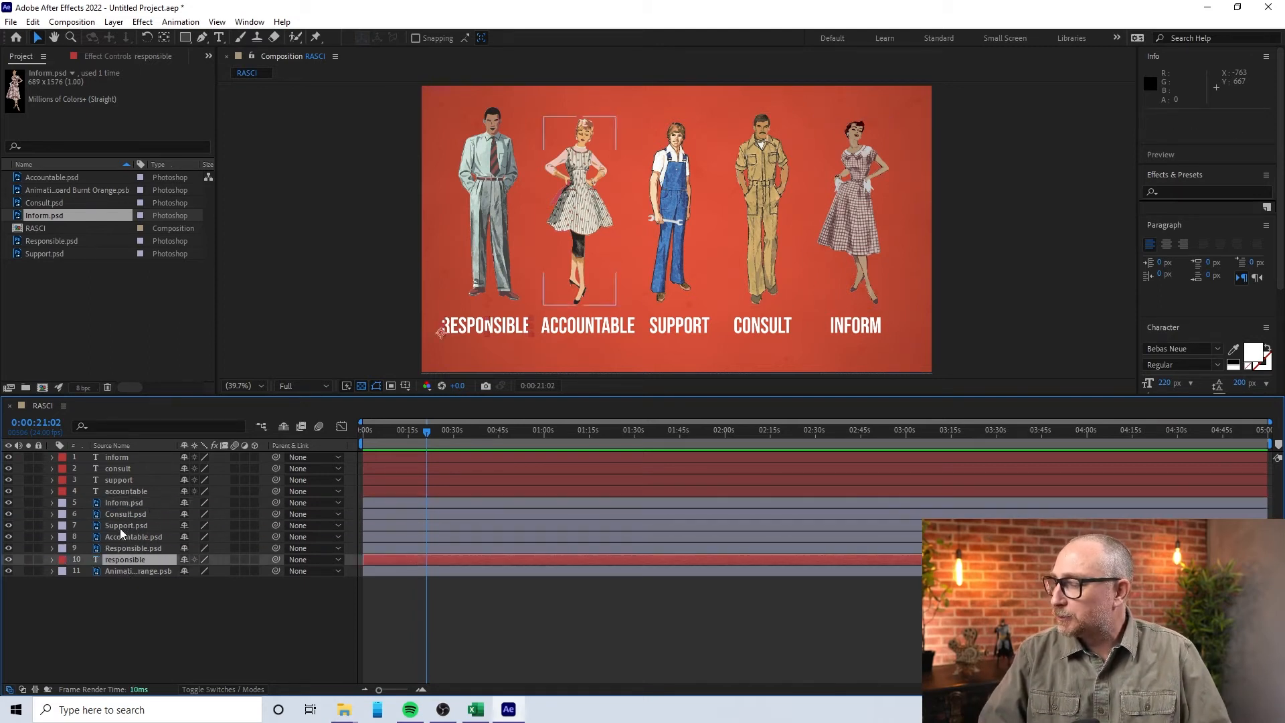
mouse_move(122, 469)
mouse_down()
mouse_move(120, 535)
mouse_move(122, 456)
mouse_move(125, 537)
mouse_move(125, 494)
mouse_up()
double_click(128, 458)
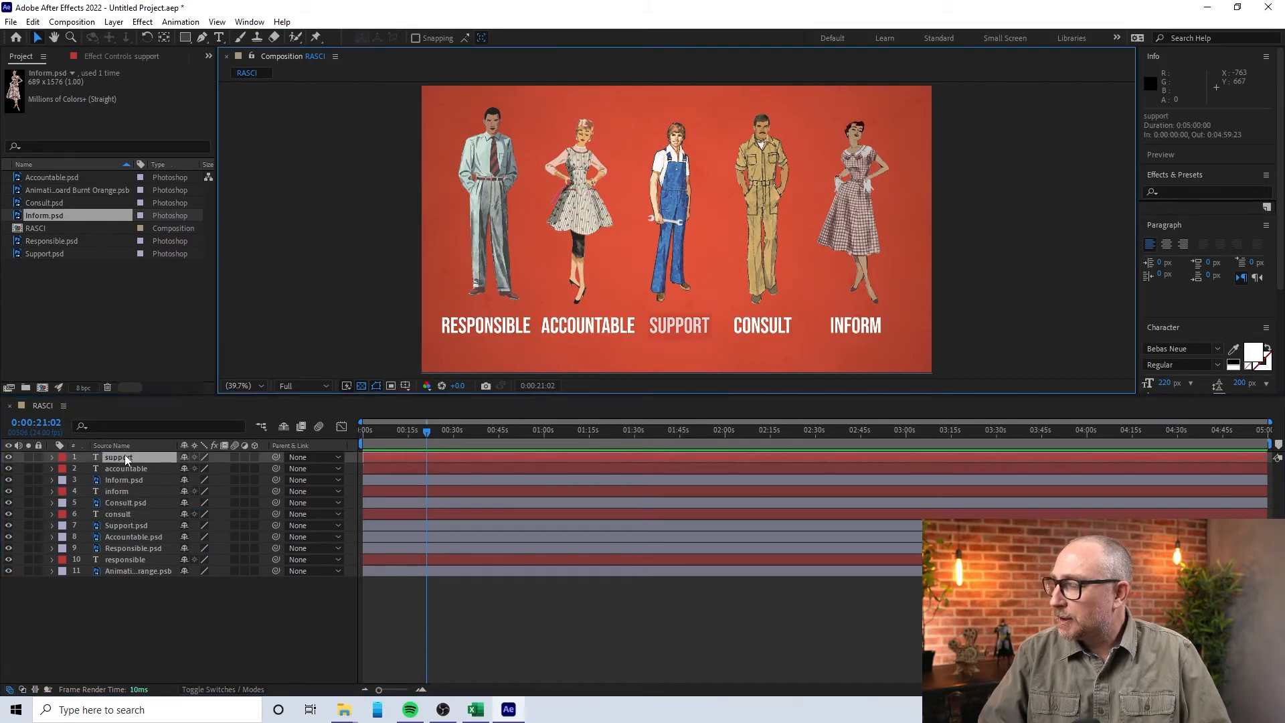
drag(127, 460, 143, 552)
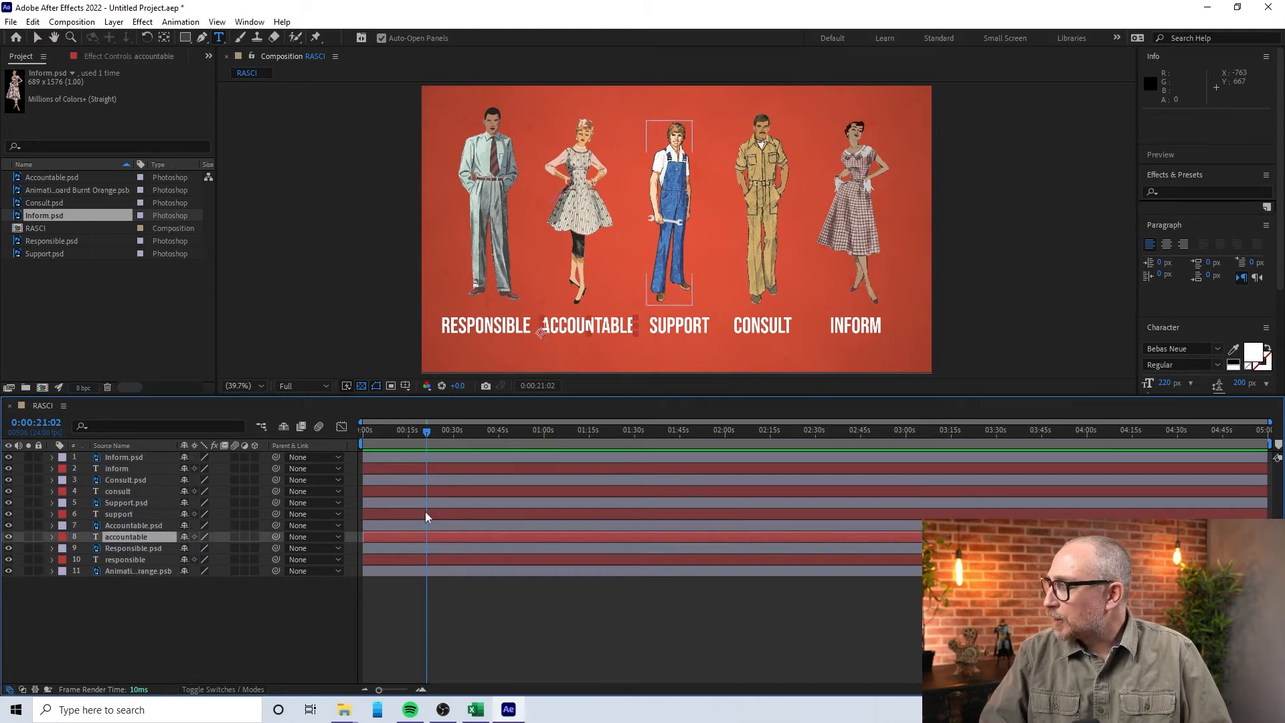
click(408, 626)
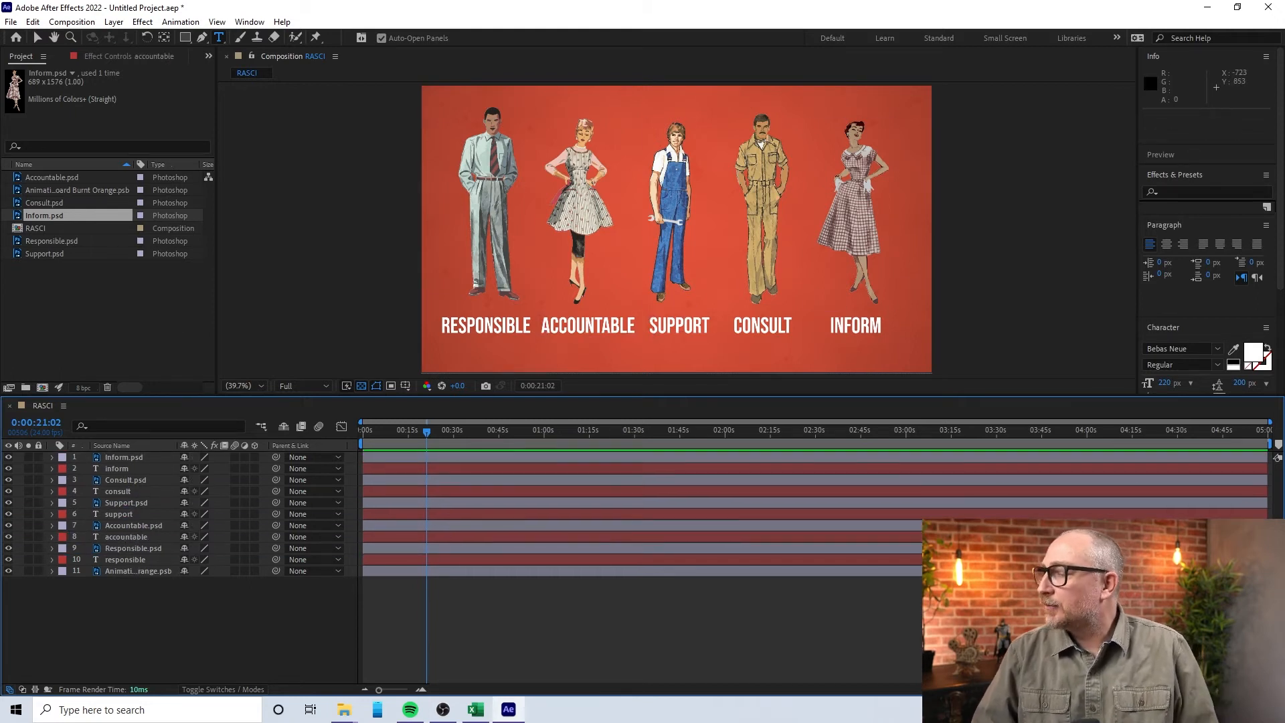
click(38, 38)
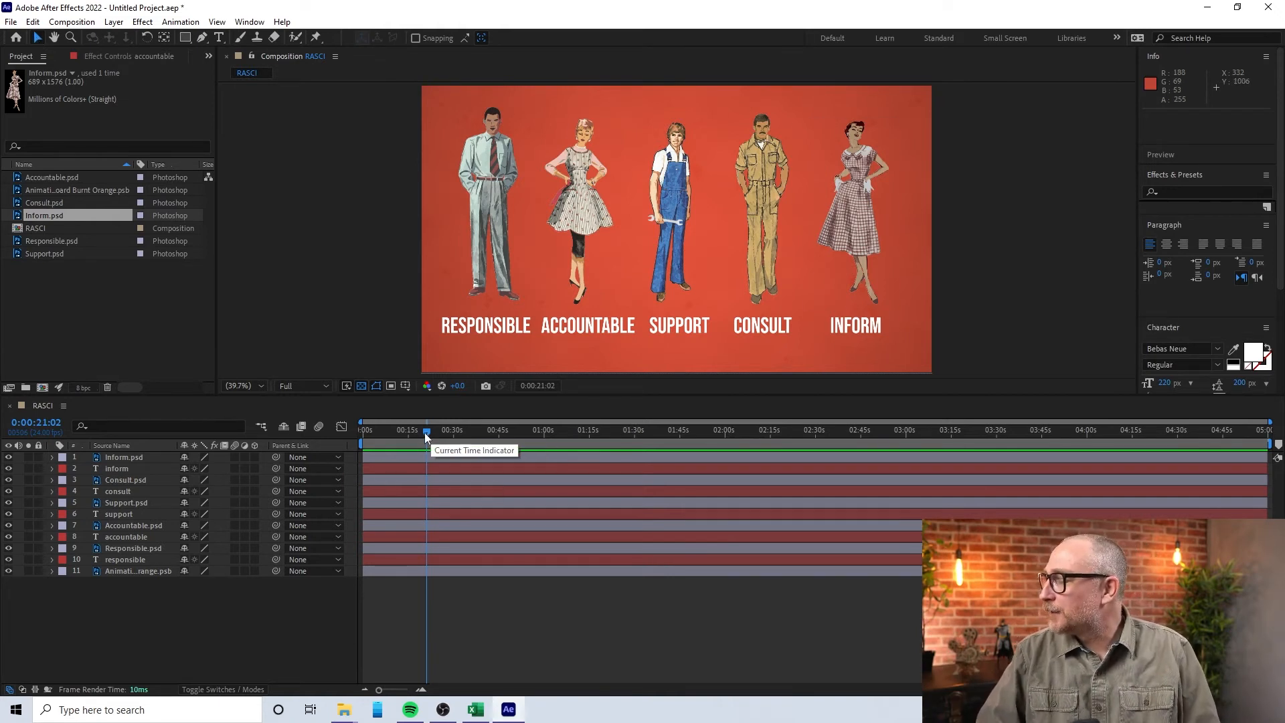
- Set the current time to about 0:00:15:13 and swap the Responsible and Inform illustration-and-label pairs in the layer stack
drag(424, 432, 277, 448)
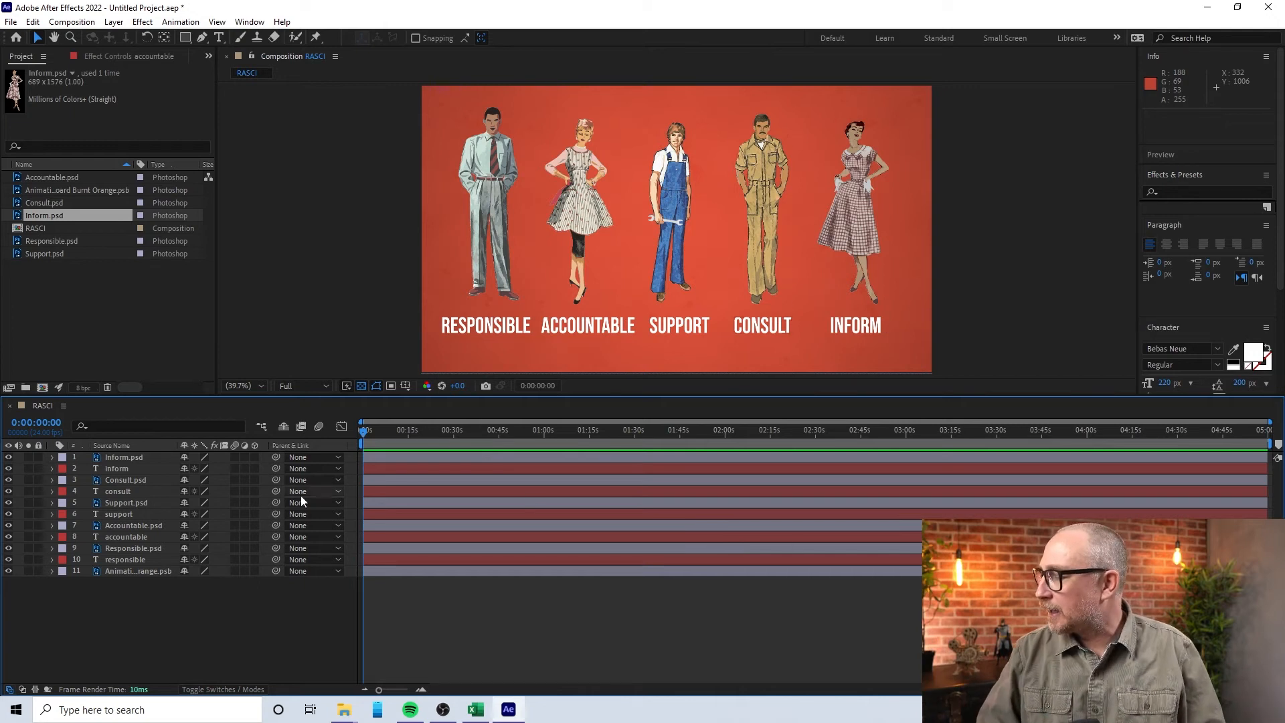
drag(364, 437, 364, 466)
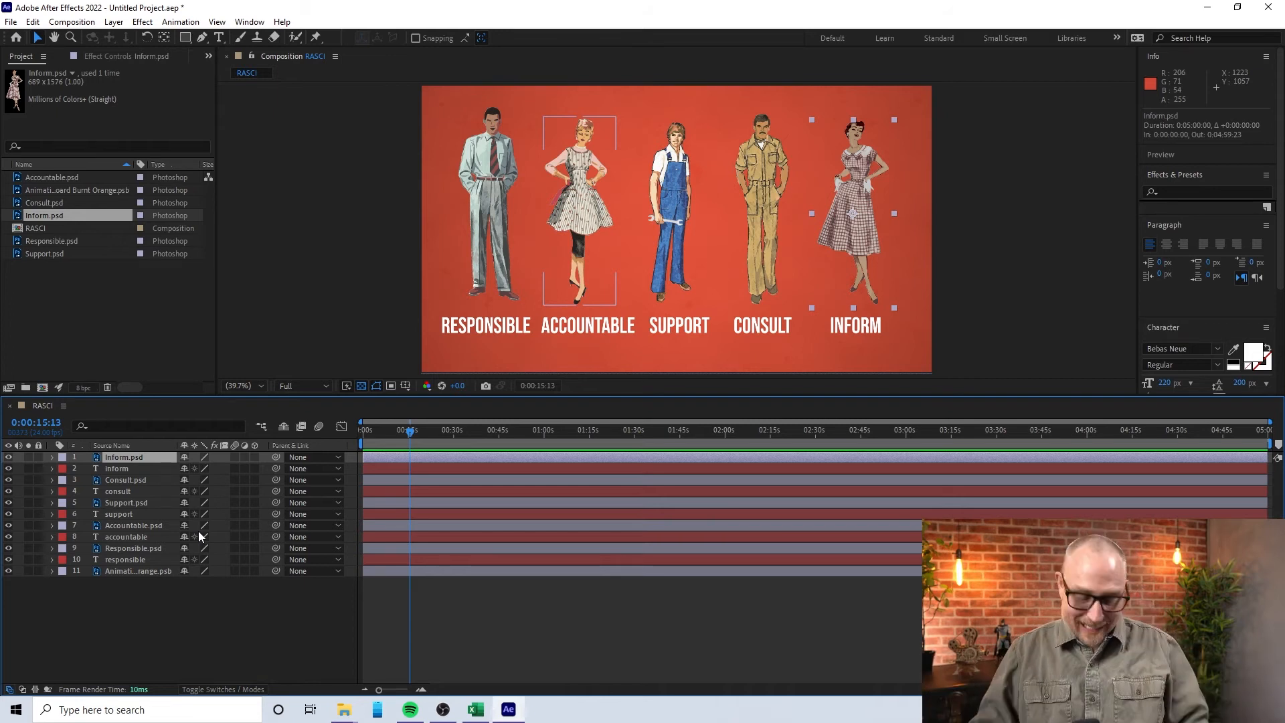
click(132, 559)
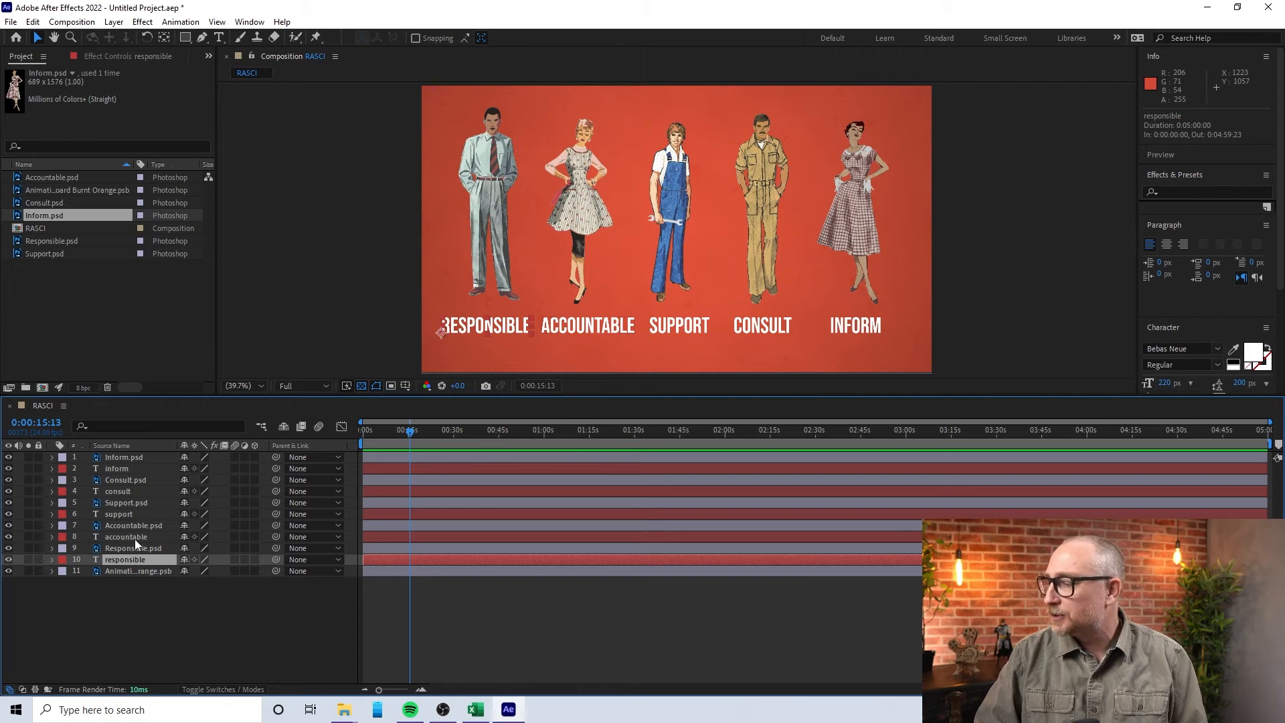
shift+click(133, 545)
mouse_move(134, 545)
mouse_down()
mouse_move(140, 452)
mouse_move(126, 565)
mouse_up()
click(125, 480)
shift+click(126, 489)
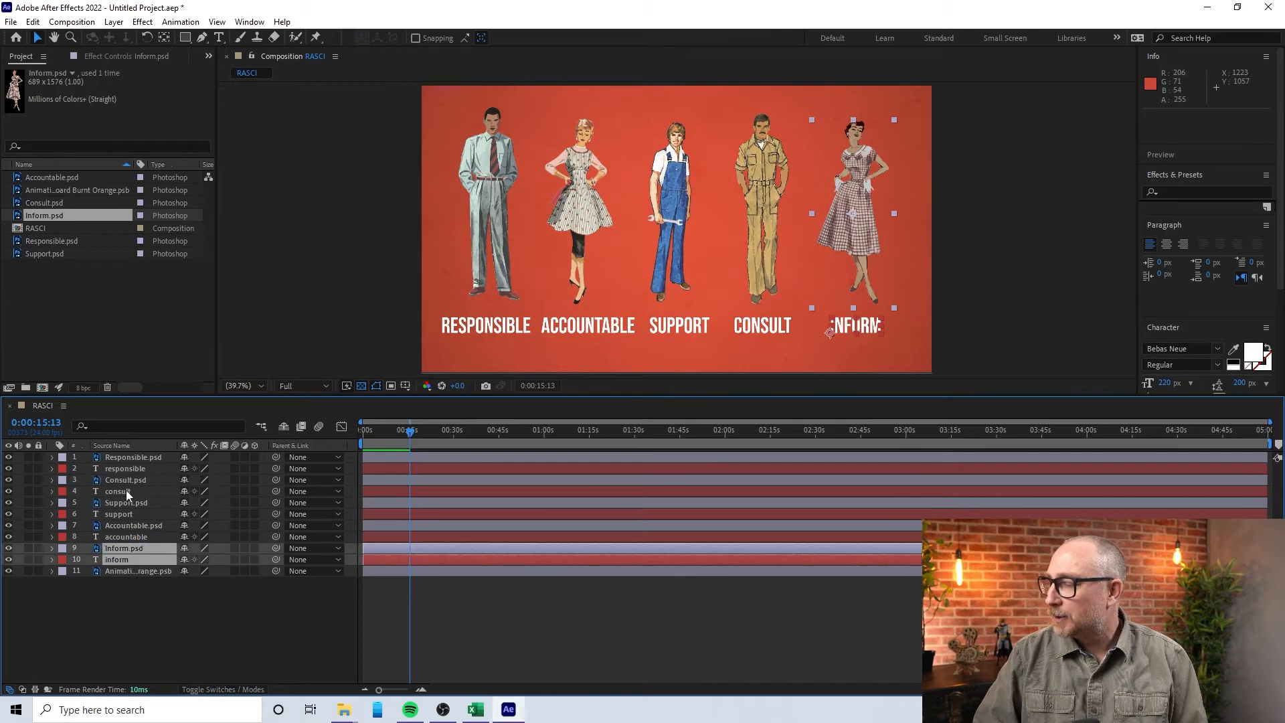
- Move the Accountable illustration-and-label pair directly below the responsible label, and the Support pair above the Consult pair
click(122, 535)
shift+click(122, 526)
drag(122, 525, 129, 475)
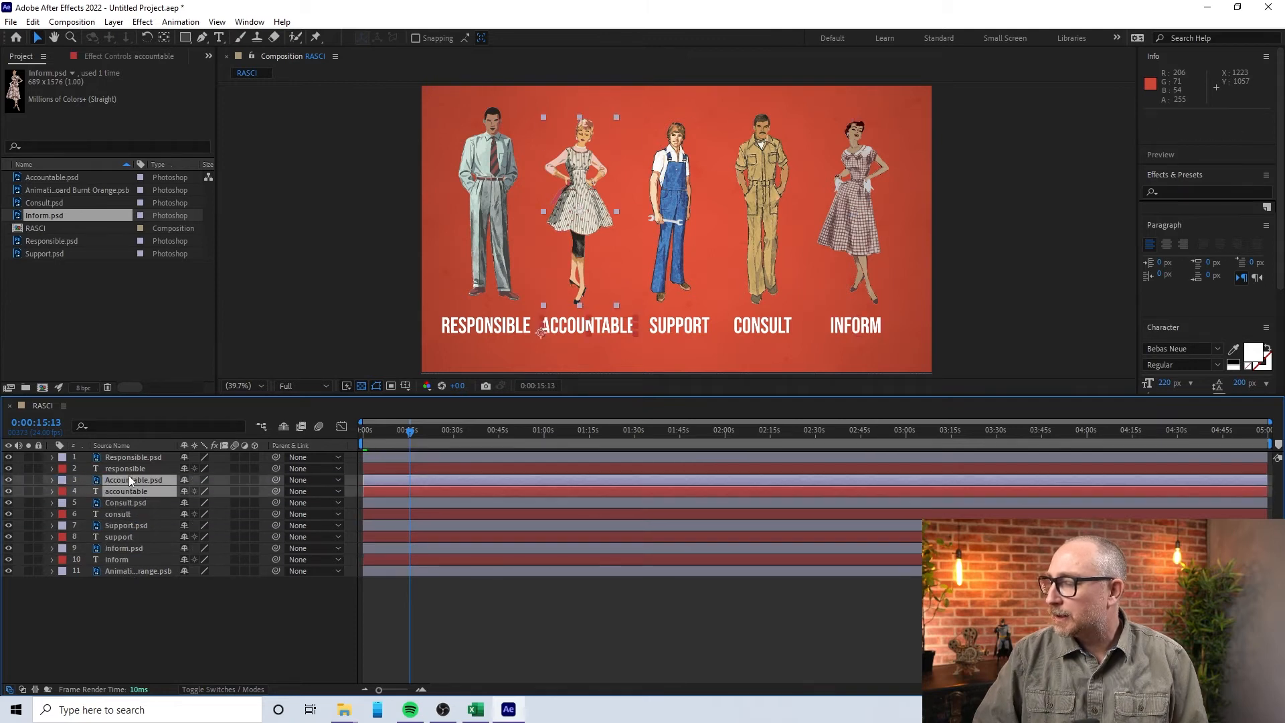
click(123, 525)
shift+click(123, 514)
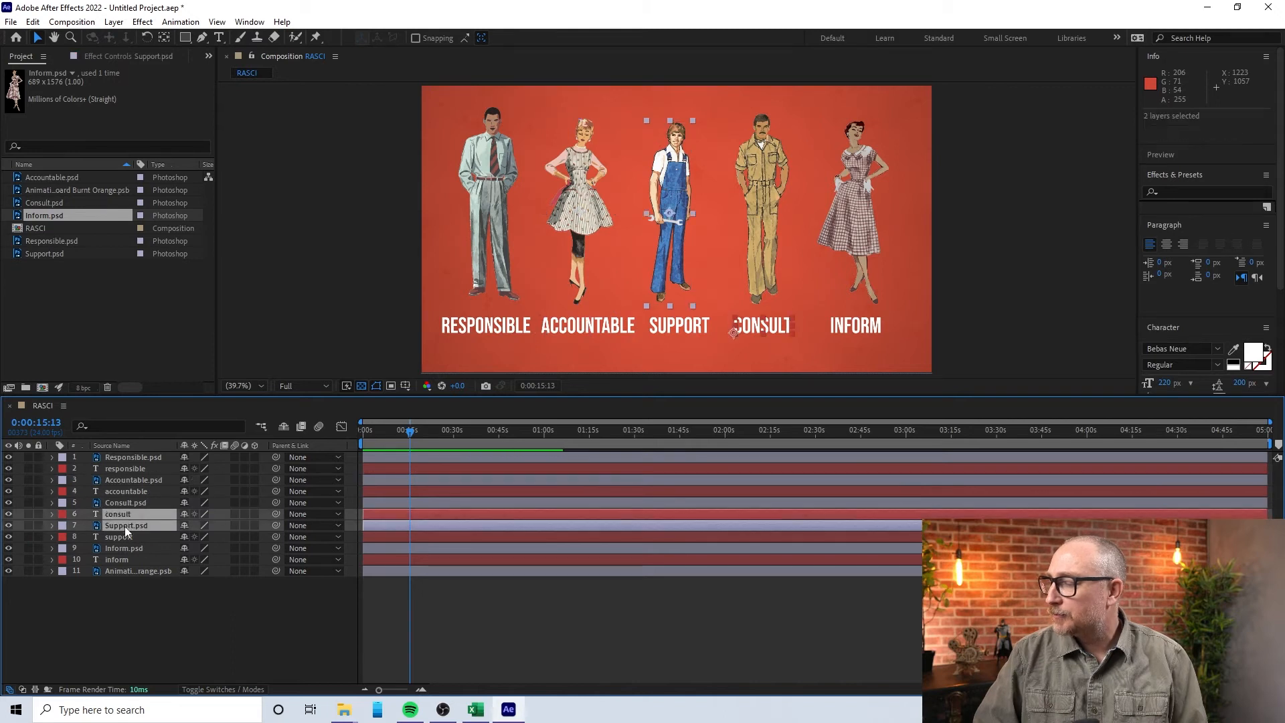
click(123, 536)
shift+click(119, 527)
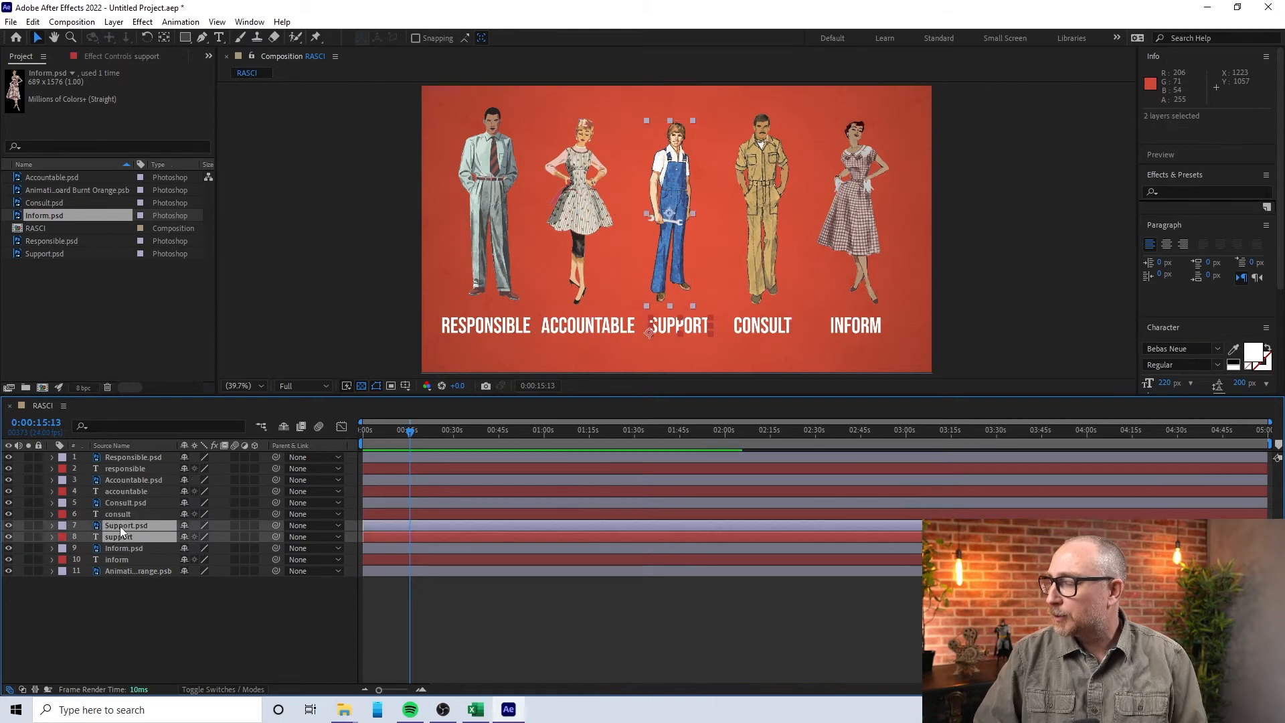
drag(120, 526, 127, 502)
- Trim the Responsible illustration and label layers to start at about 15 seconds
click(133, 458)
click(129, 479)
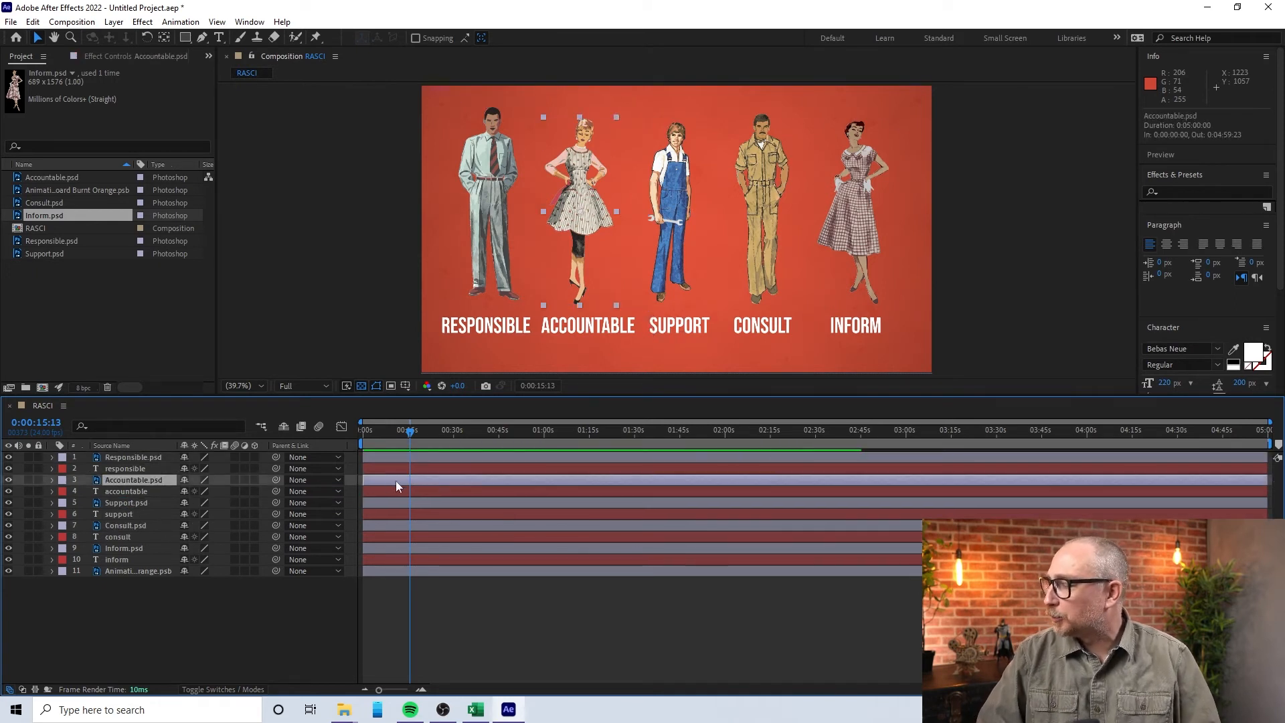
click(379, 456)
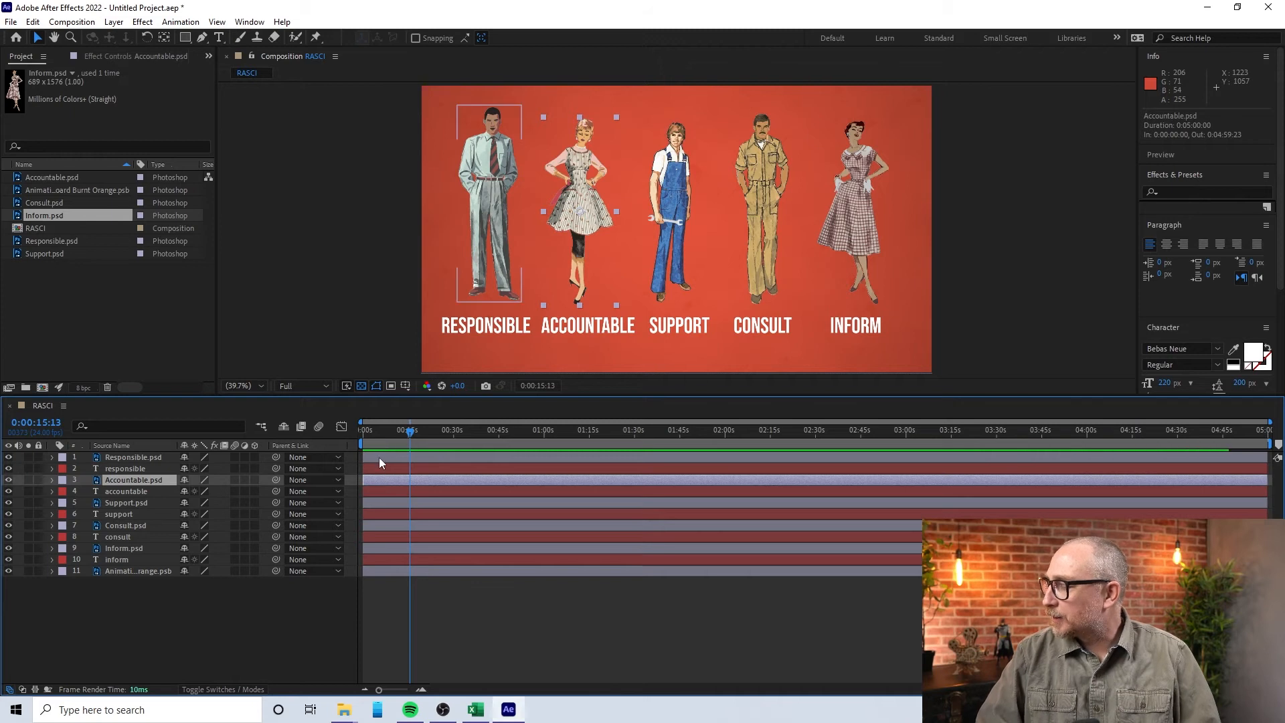
drag(363, 458, 413, 477)
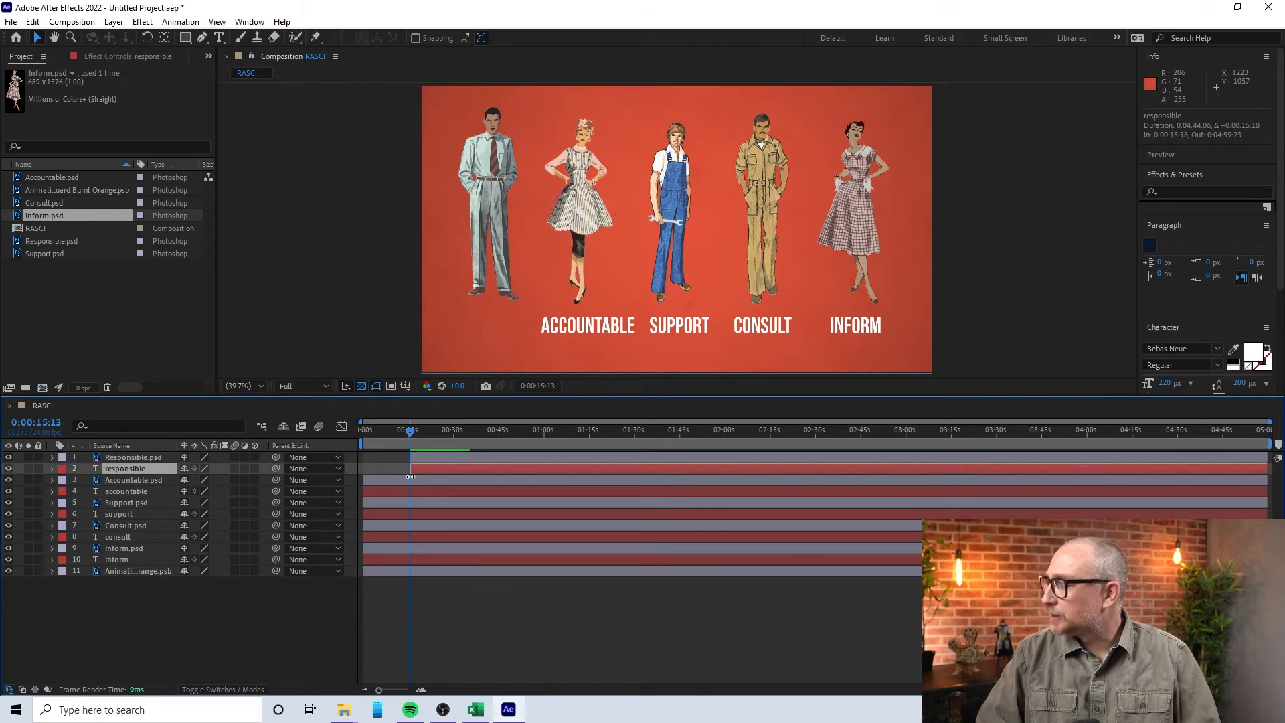
- Trim the Accountable illustration and label layers to start at about 0:00:46:09
drag(410, 432, 501, 434)
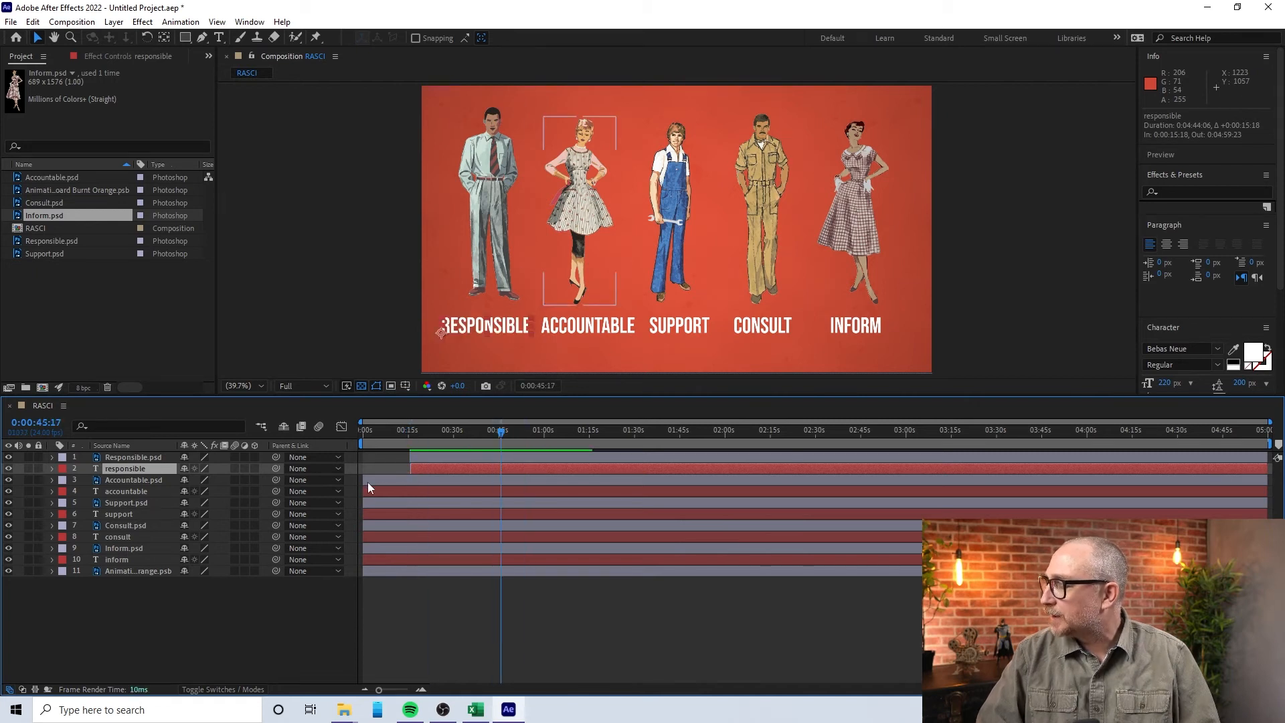
drag(364, 480, 503, 481)
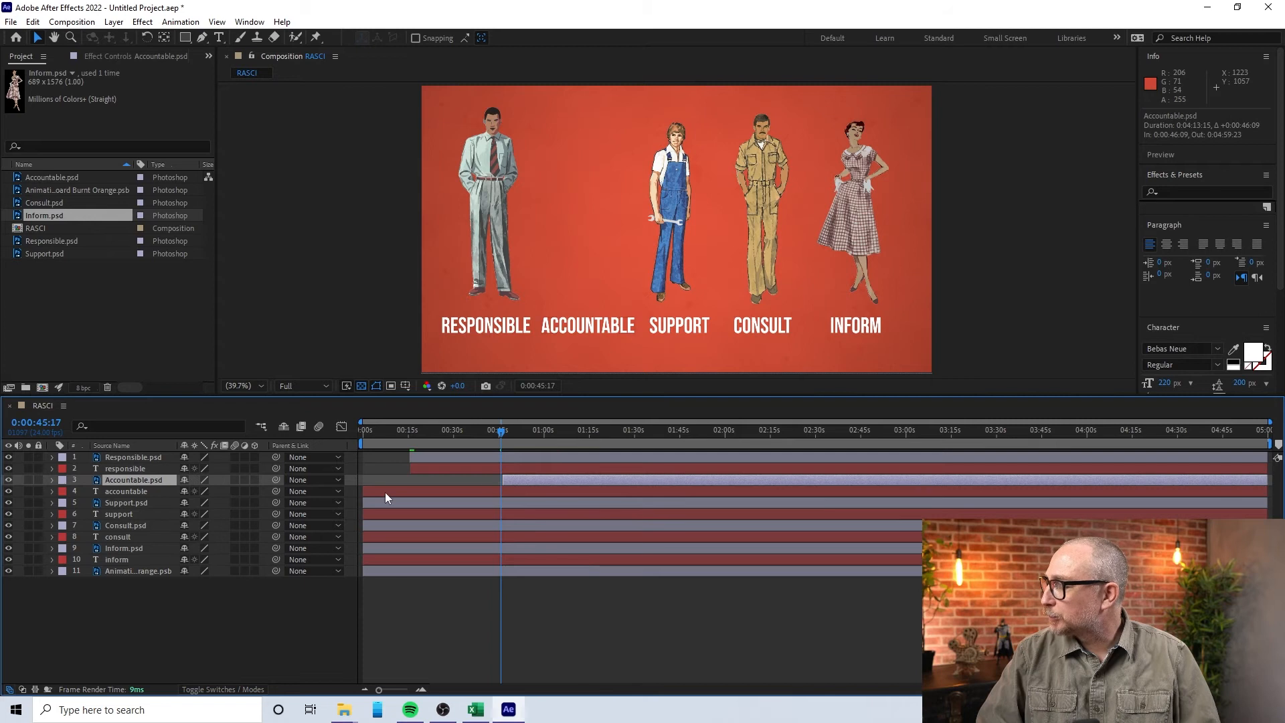
drag(363, 493, 503, 493)
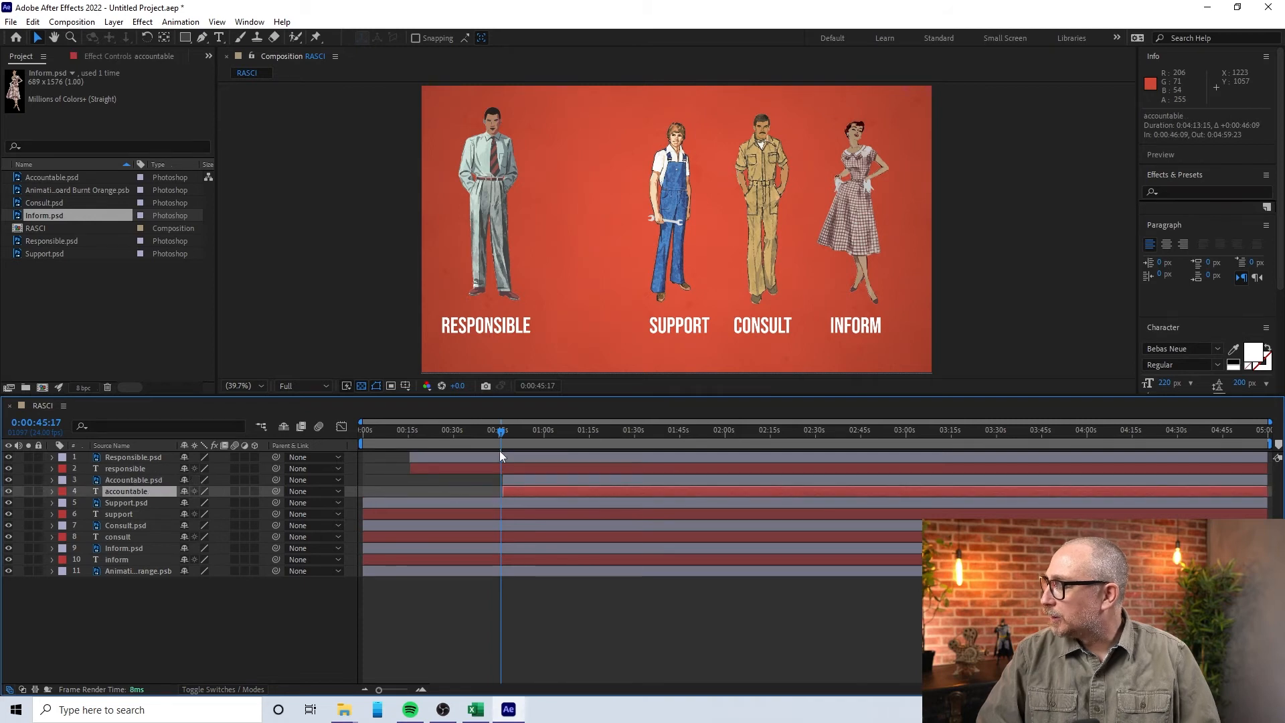
- Trim the Support illustration and label layers to start at about 1 minute 10 seconds
drag(501, 433, 603, 432)
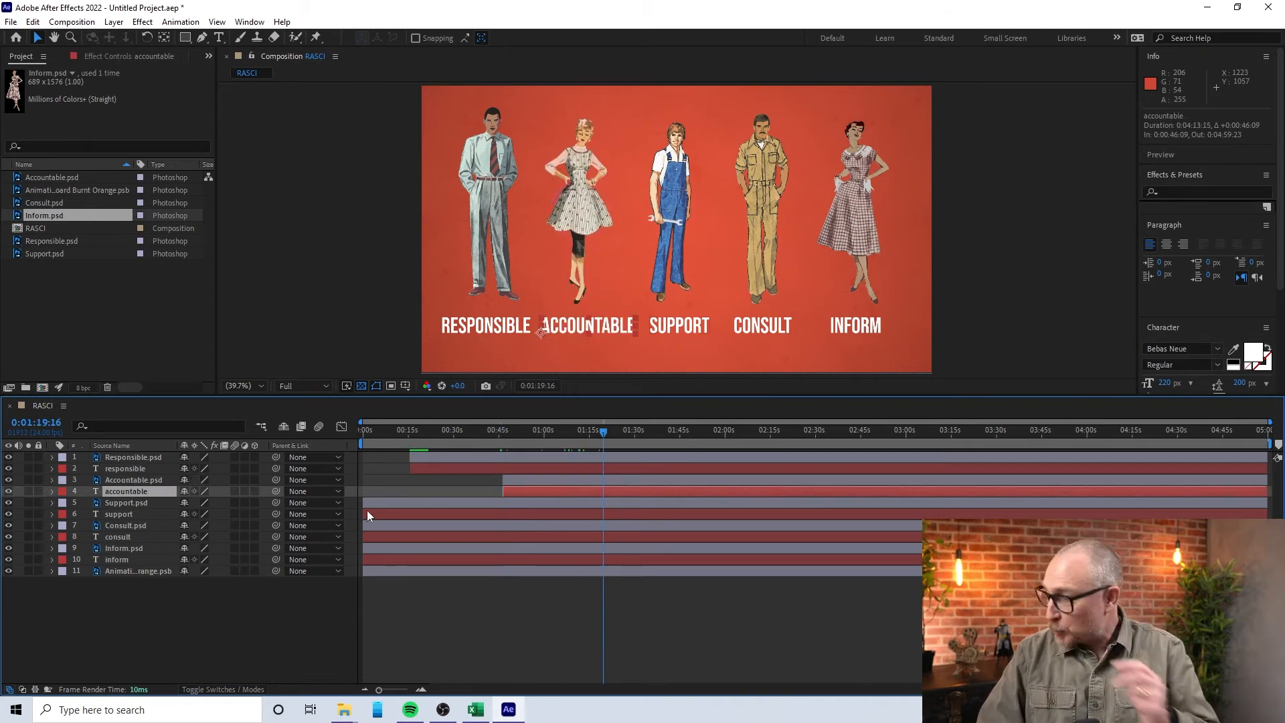
drag(365, 506, 575, 506)
drag(364, 513, 575, 514)
- Trim the Consult illustration and label layers to start at about 1 minute 30 seconds
drag(649, 436, 693, 432)
click(385, 526)
drag(384, 526, 641, 526)
drag(366, 537, 638, 541)
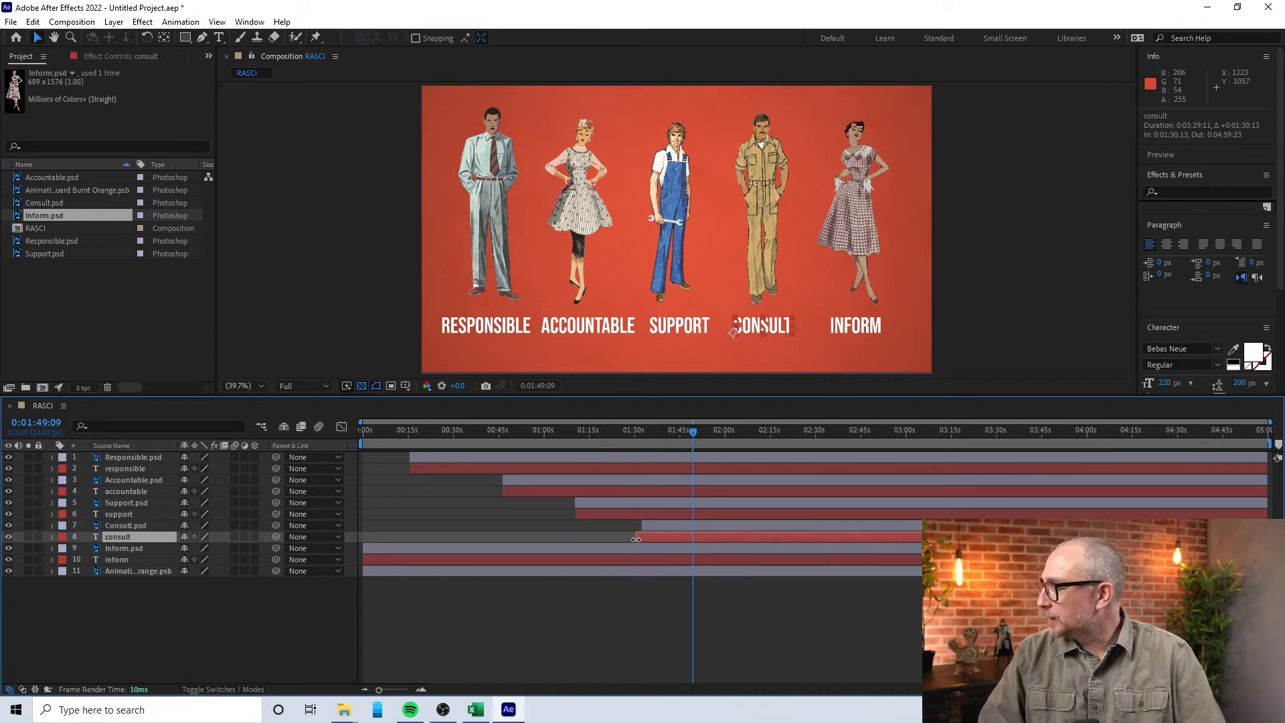
- Trim the Inform illustration and label to start at about 0:01:54:12, and align the consult label's start with its illustration at 0:01:32:23
drag(365, 548, 708, 549)
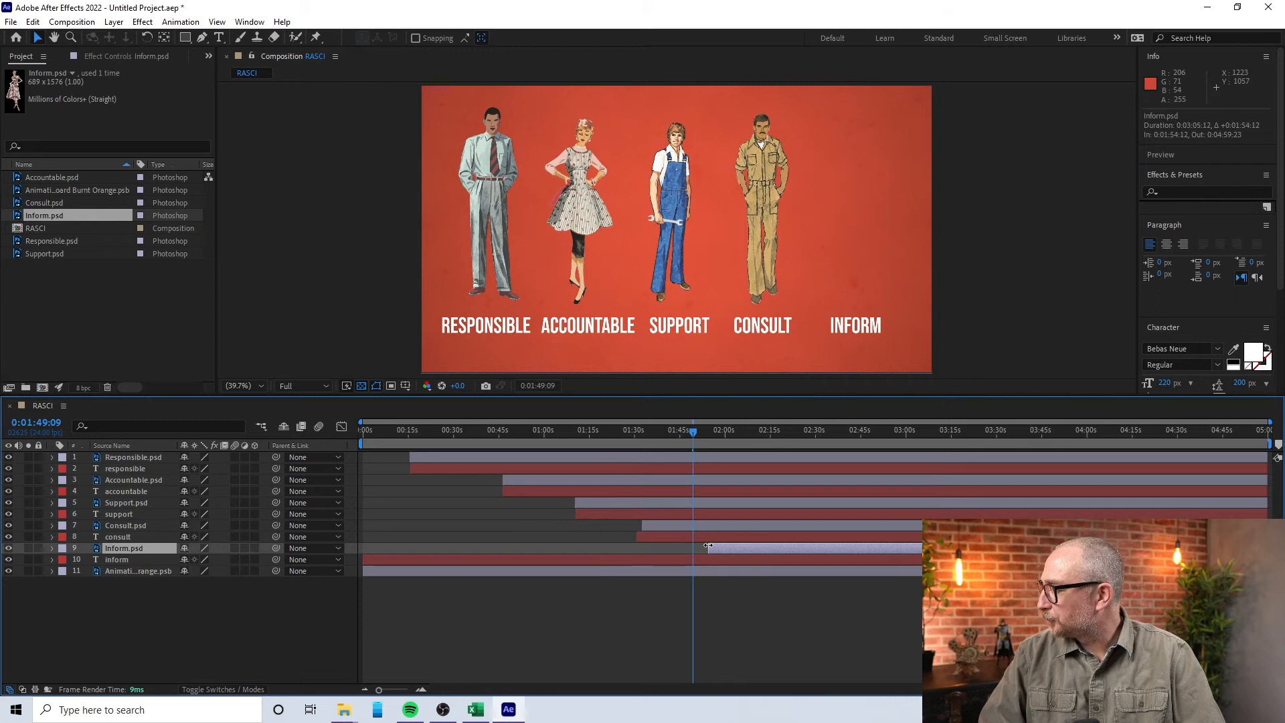
drag(364, 561, 712, 559)
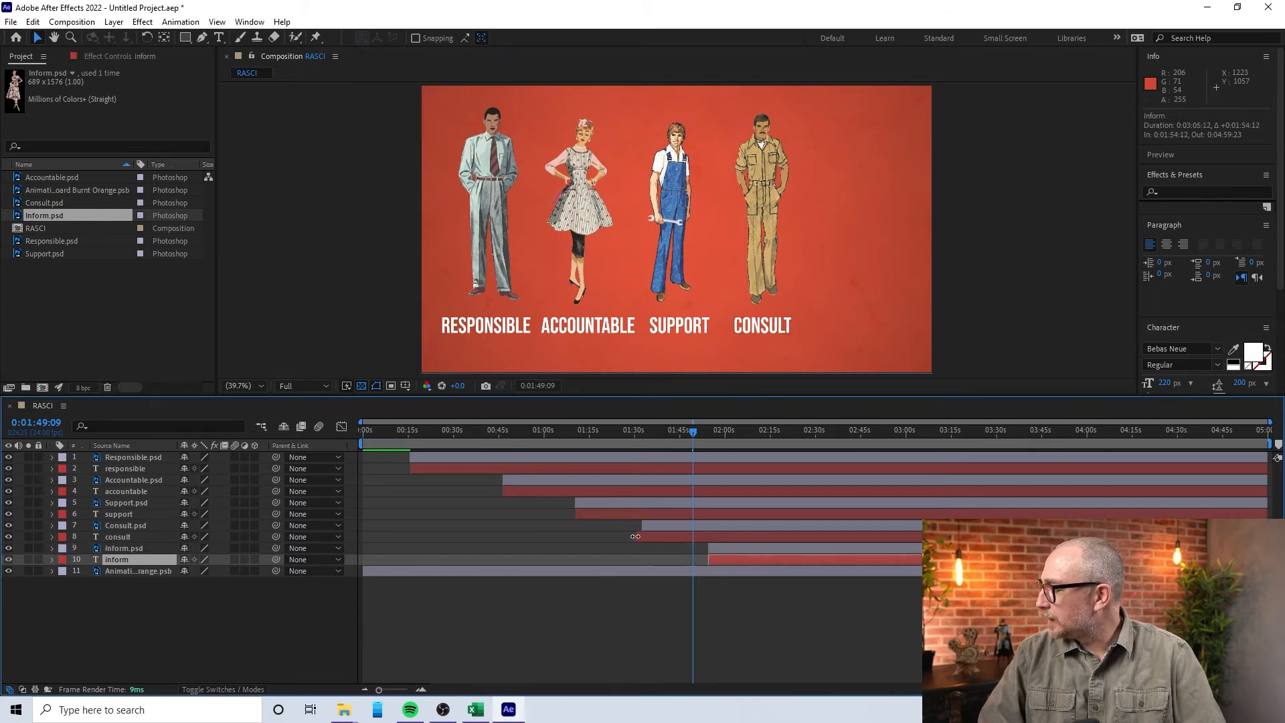
drag(637, 536, 644, 537)
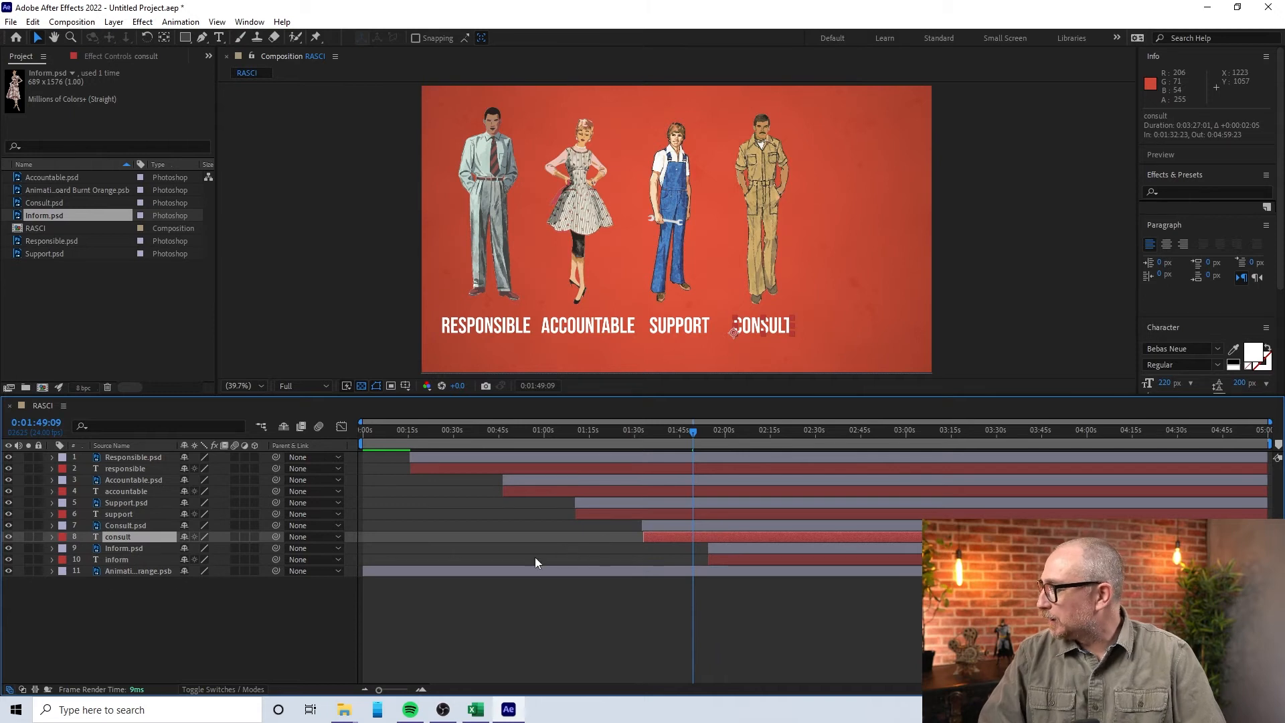
- Preview the composition from the beginning and scrub past the two-minute mark to check the staggered entrances
drag(688, 431, 342, 427)
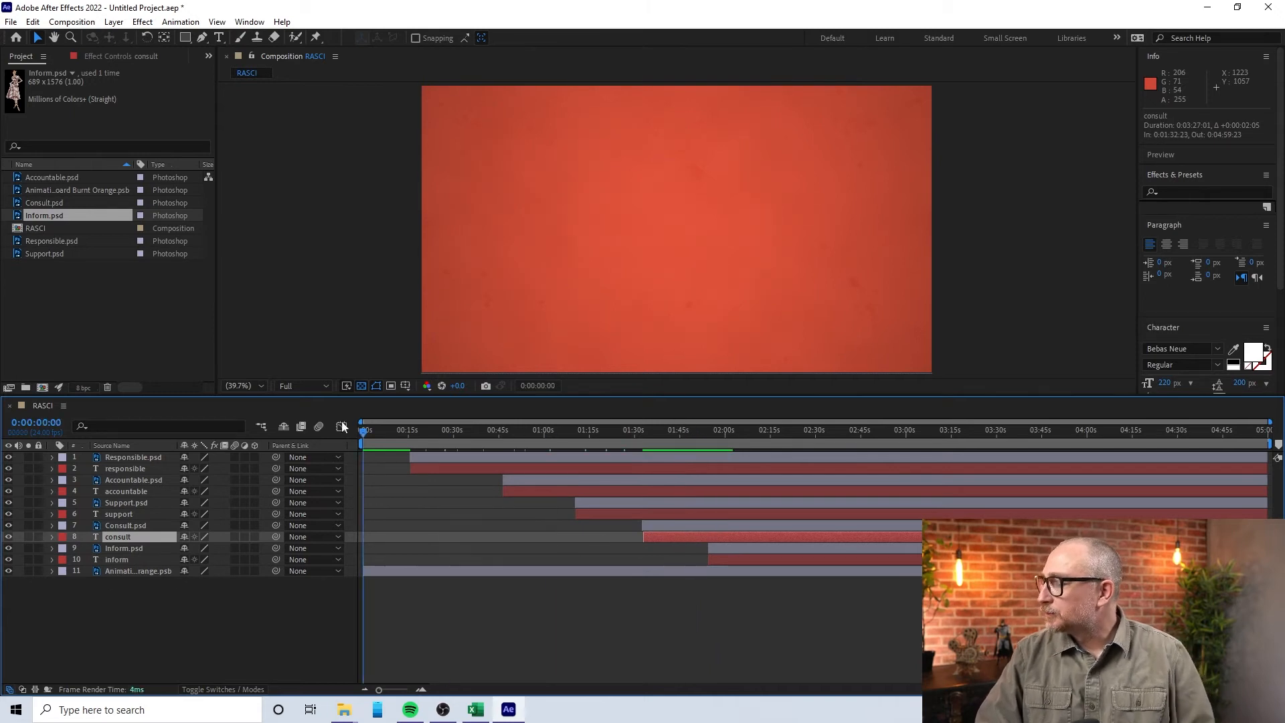
key(space)
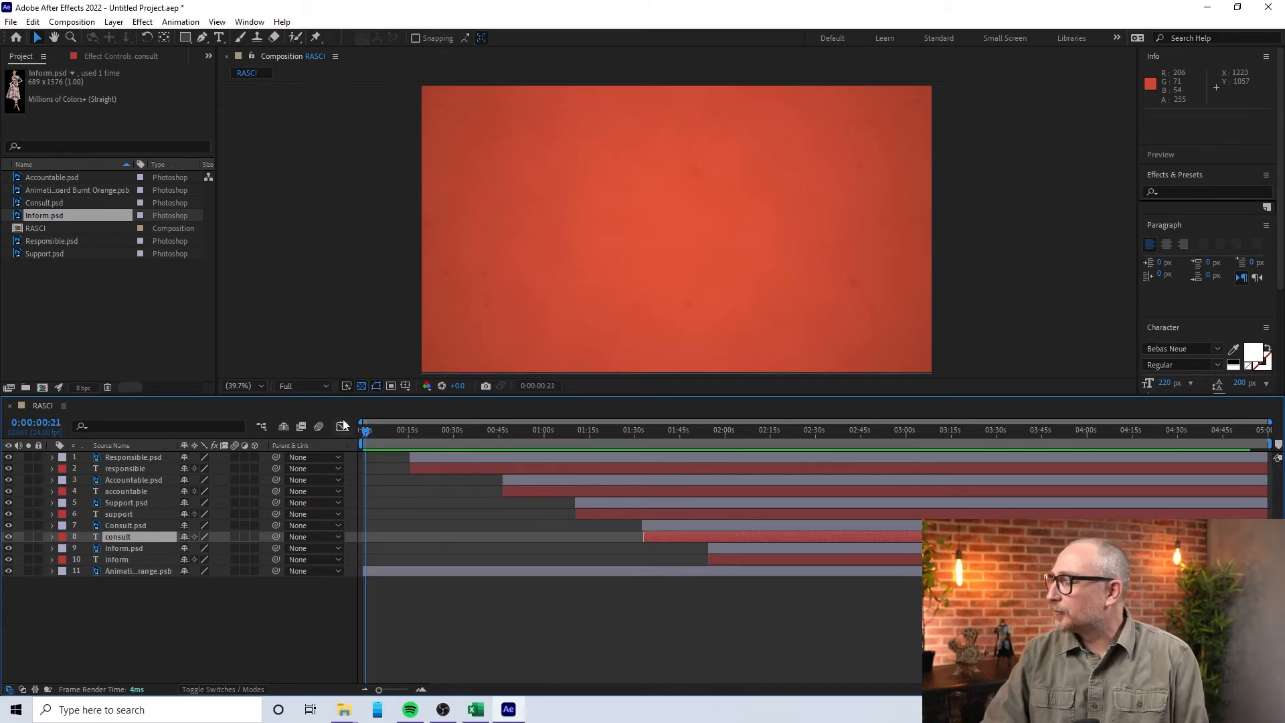
drag(368, 434, 752, 468)
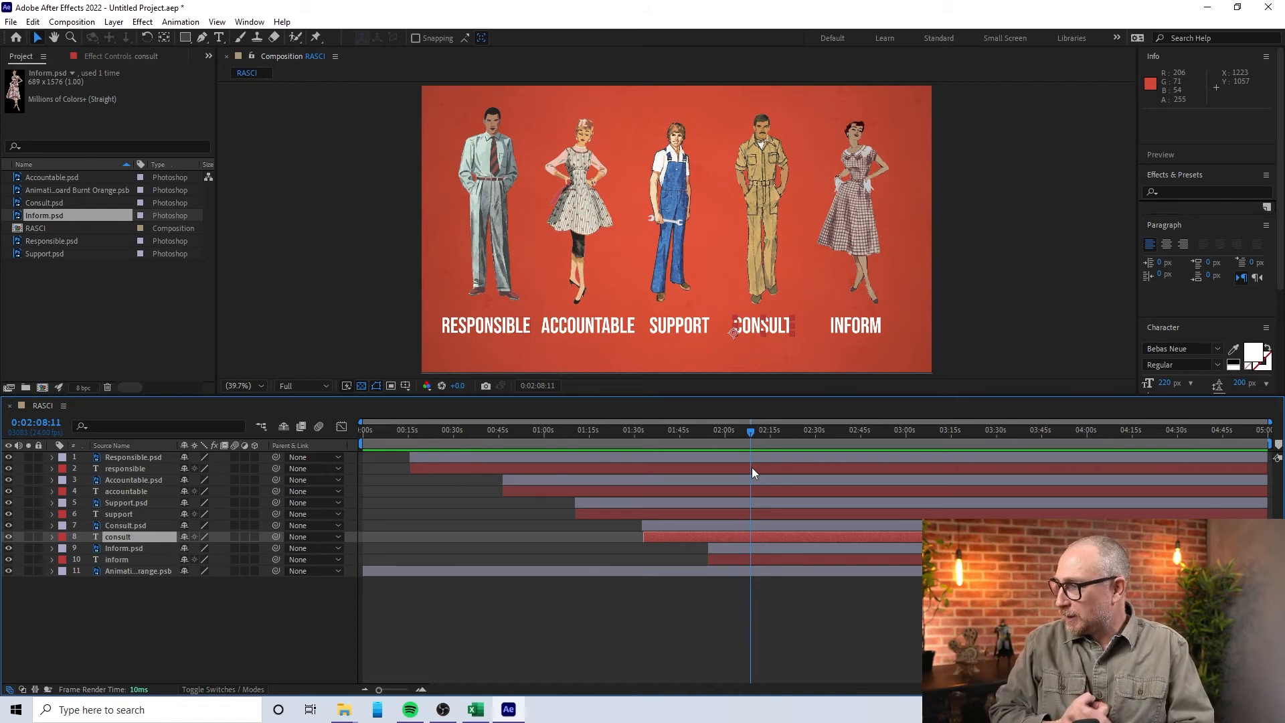
- Add a Position keyframe to the Responsible illustration layer at 0:00:23:18
click(591, 430)
click(434, 430)
click(435, 455)
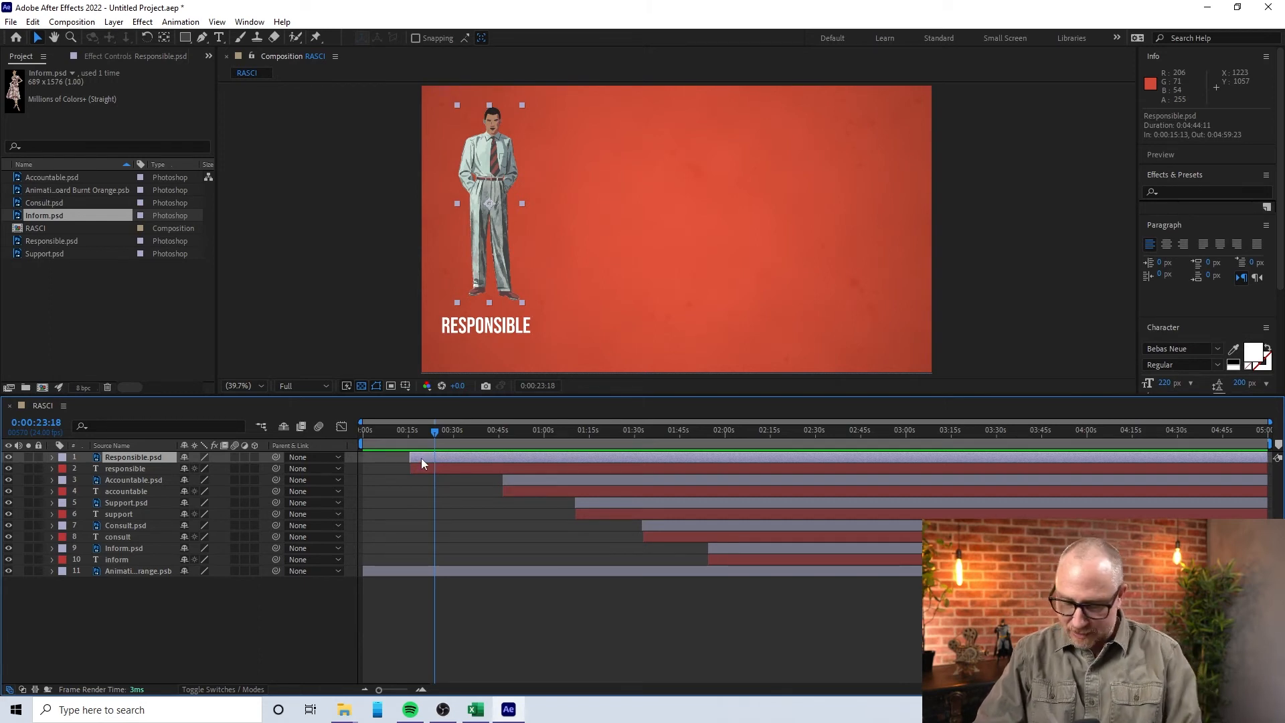
key(p)
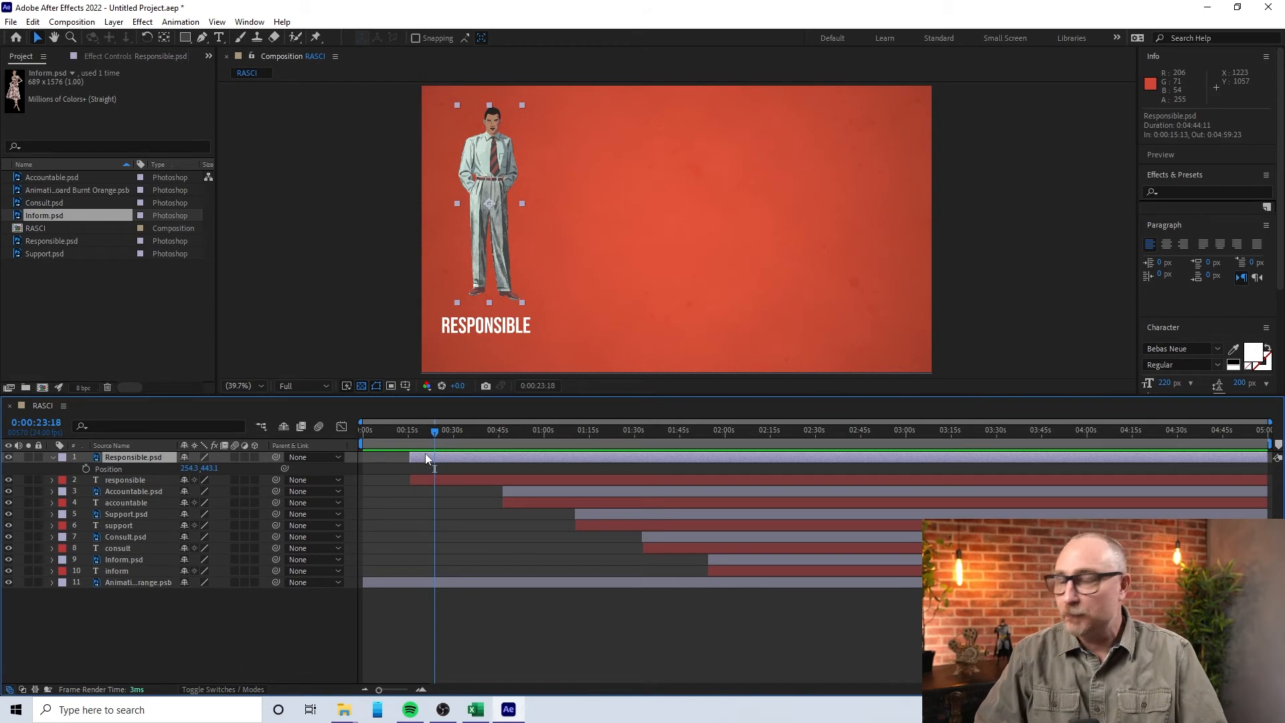
click(86, 469)
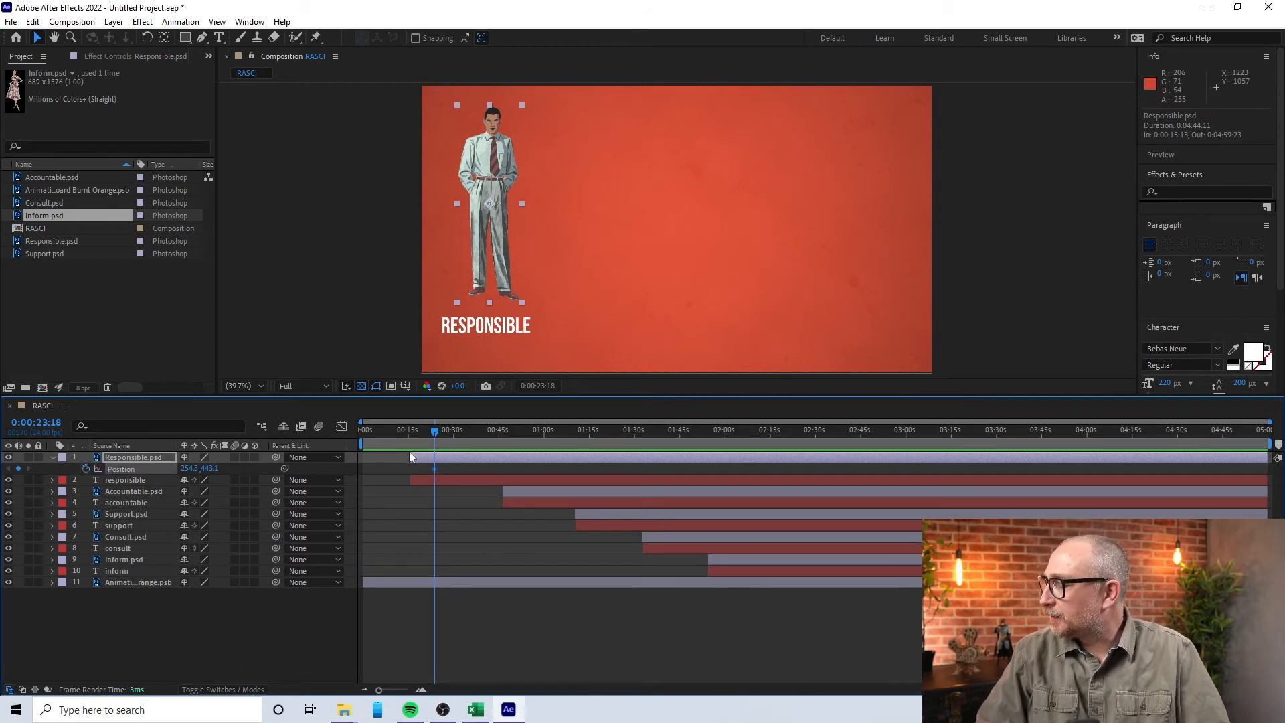
- At 0:00:19:13, move the Responsible illustration below the frame to a vertical position of about 1493 and preview its slide-in
drag(435, 430, 423, 433)
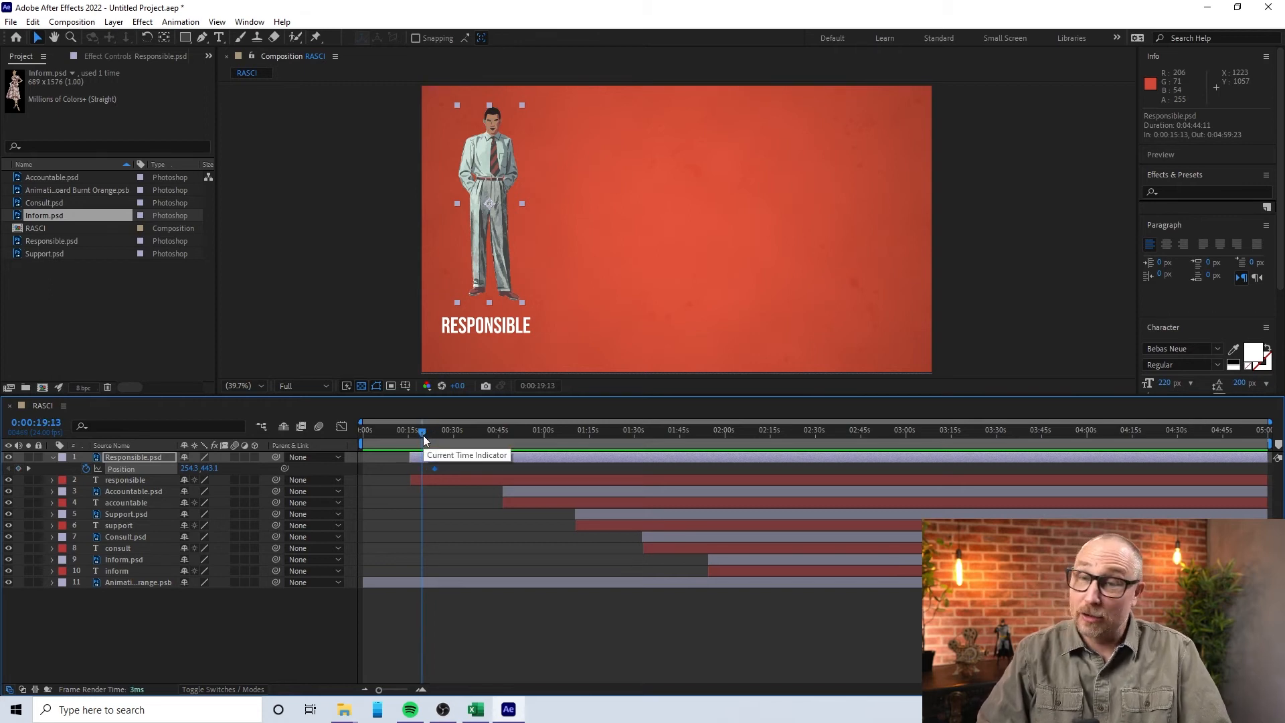
drag(490, 176, 490, 175)
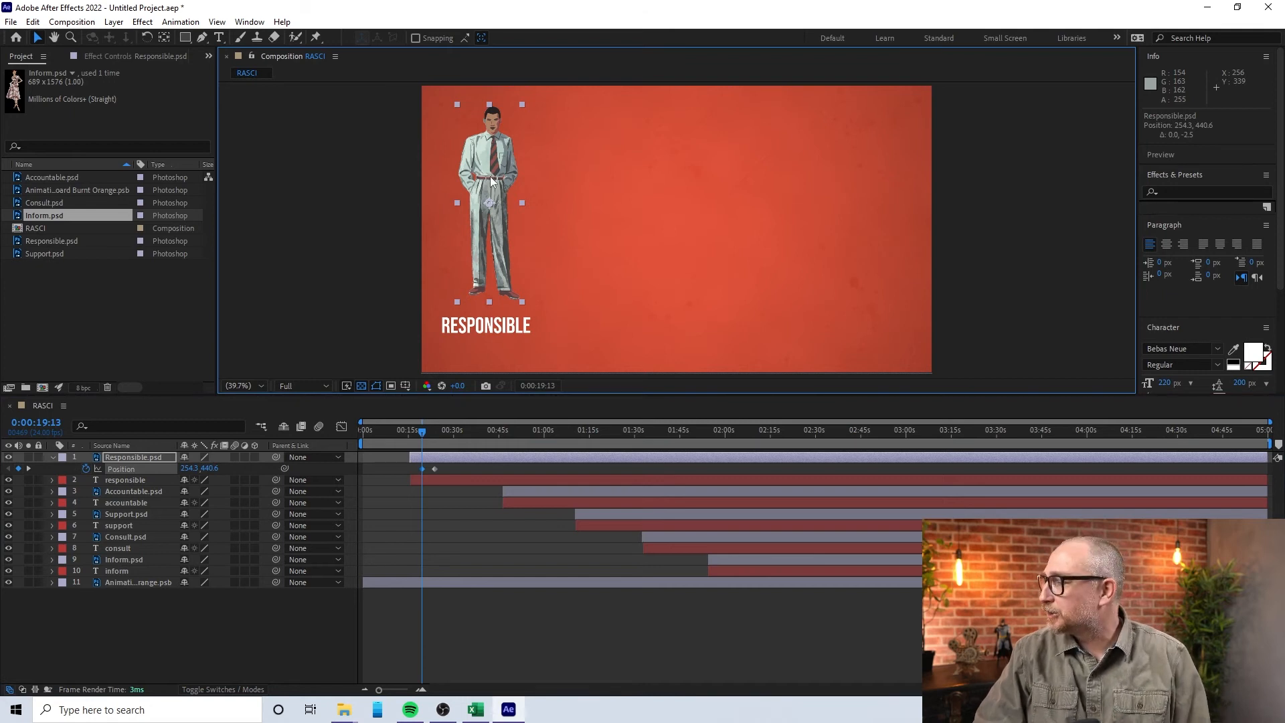
drag(491, 181, 414, 434)
key(space)
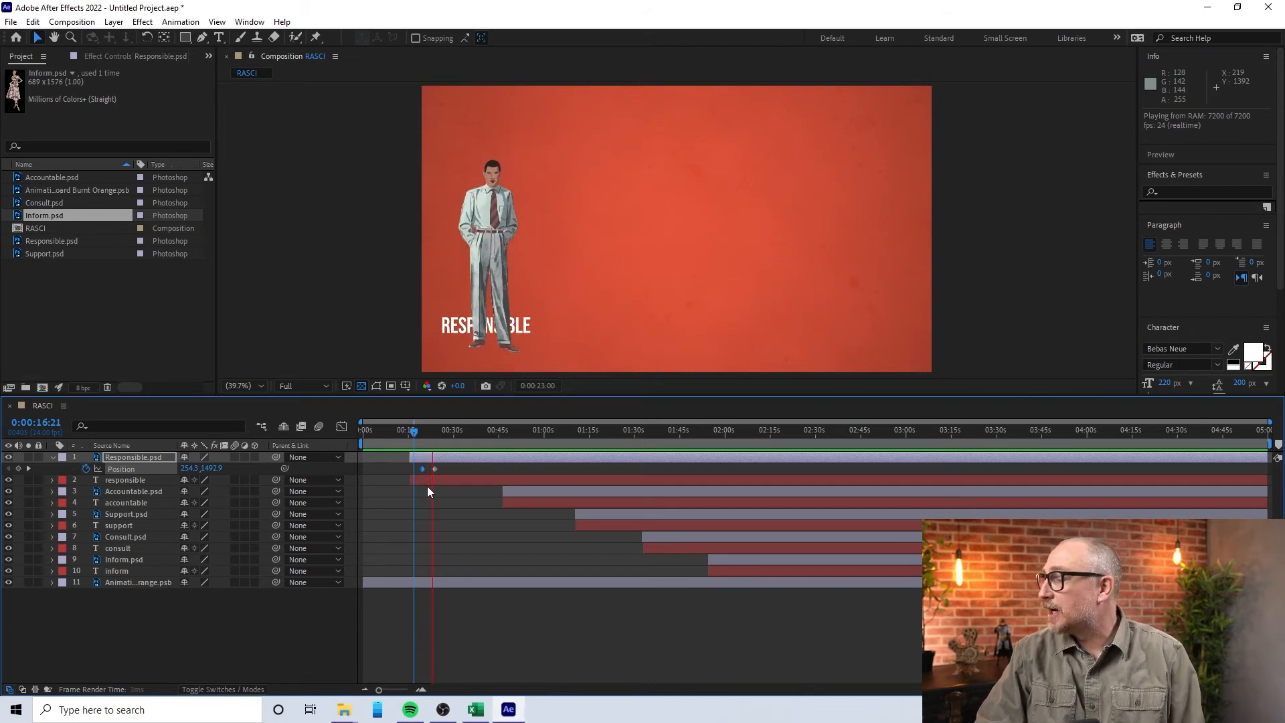
- Apply a Drop Shadow effect to the Responsible illustration layer
key(space)
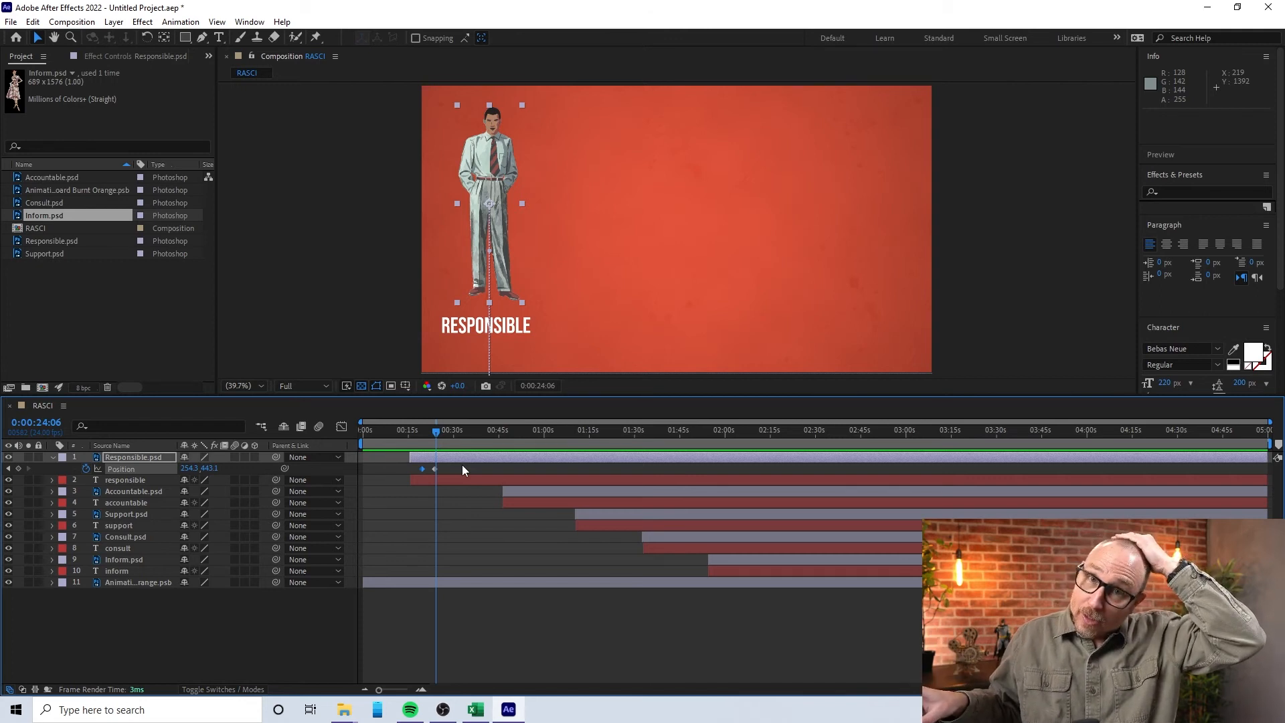
click(459, 454)
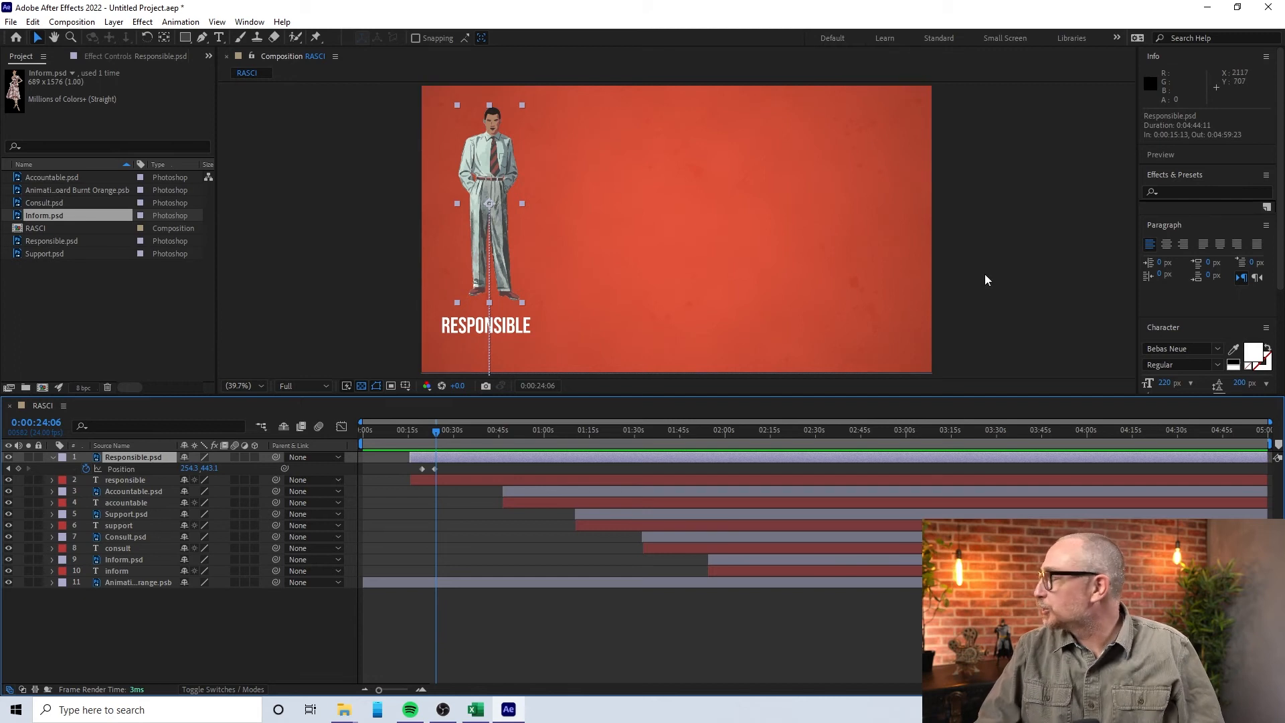
click(1166, 193)
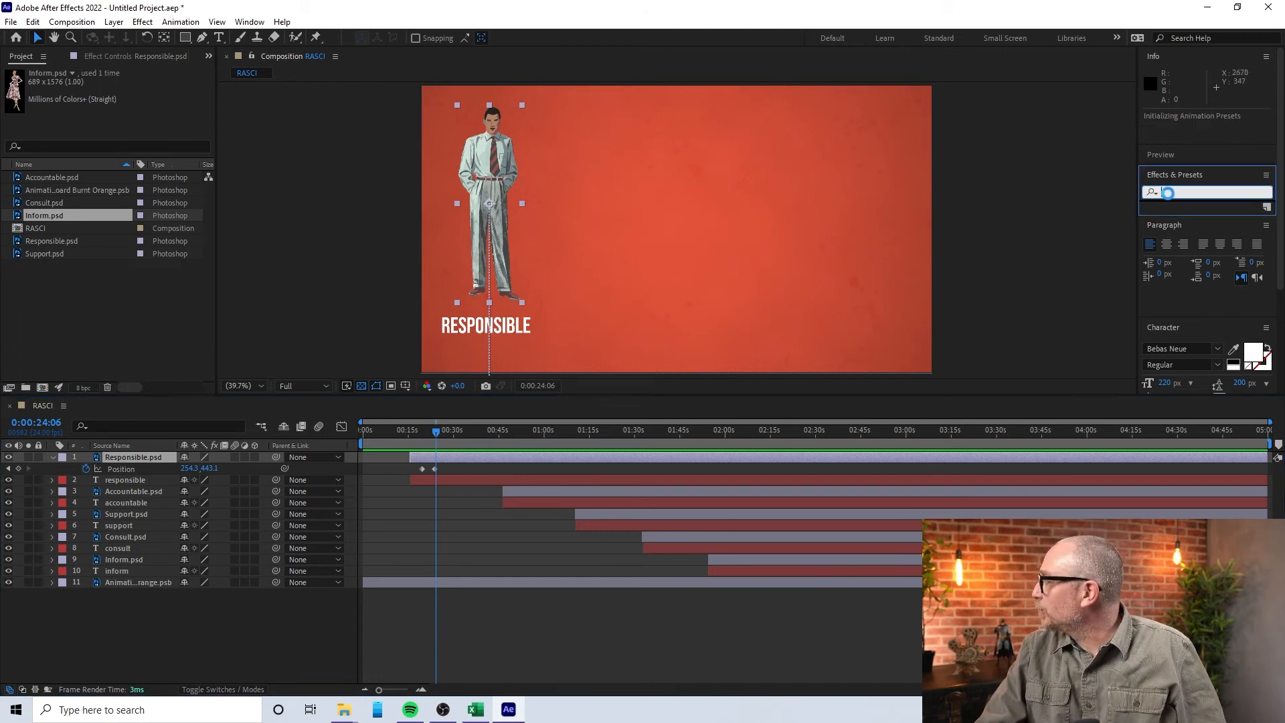
text(drop)
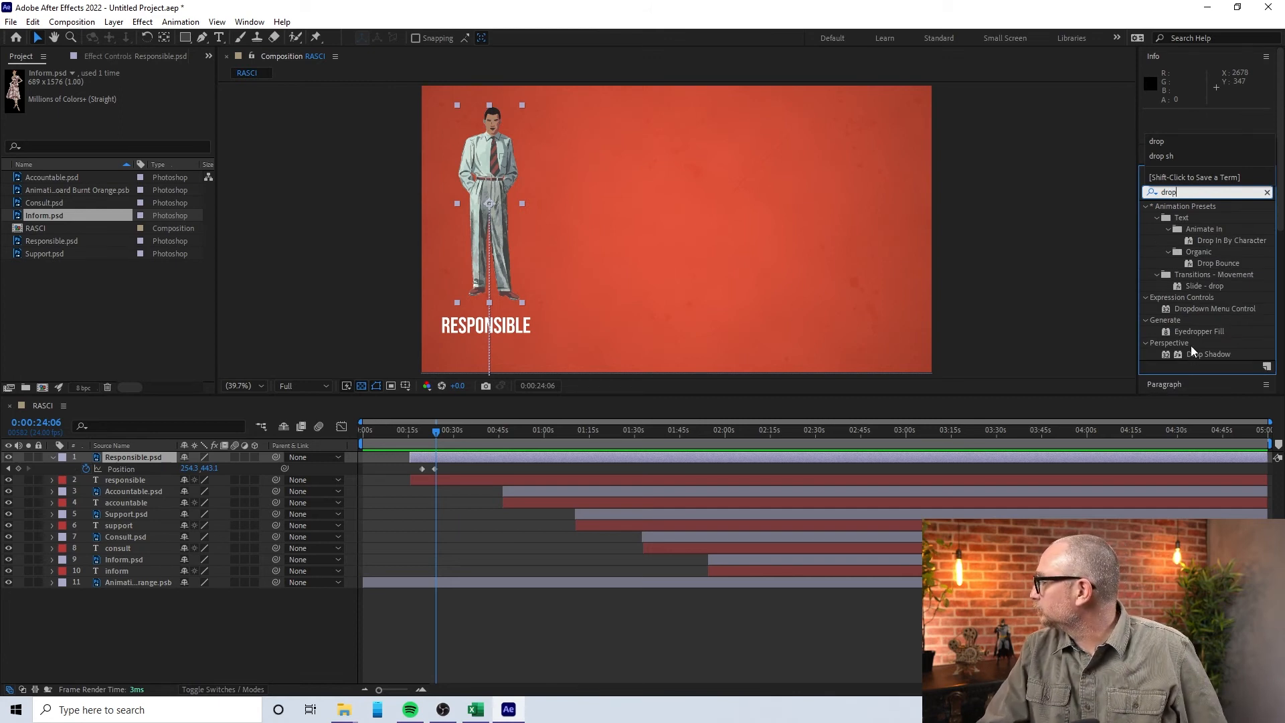
drag(1204, 355, 507, 462)
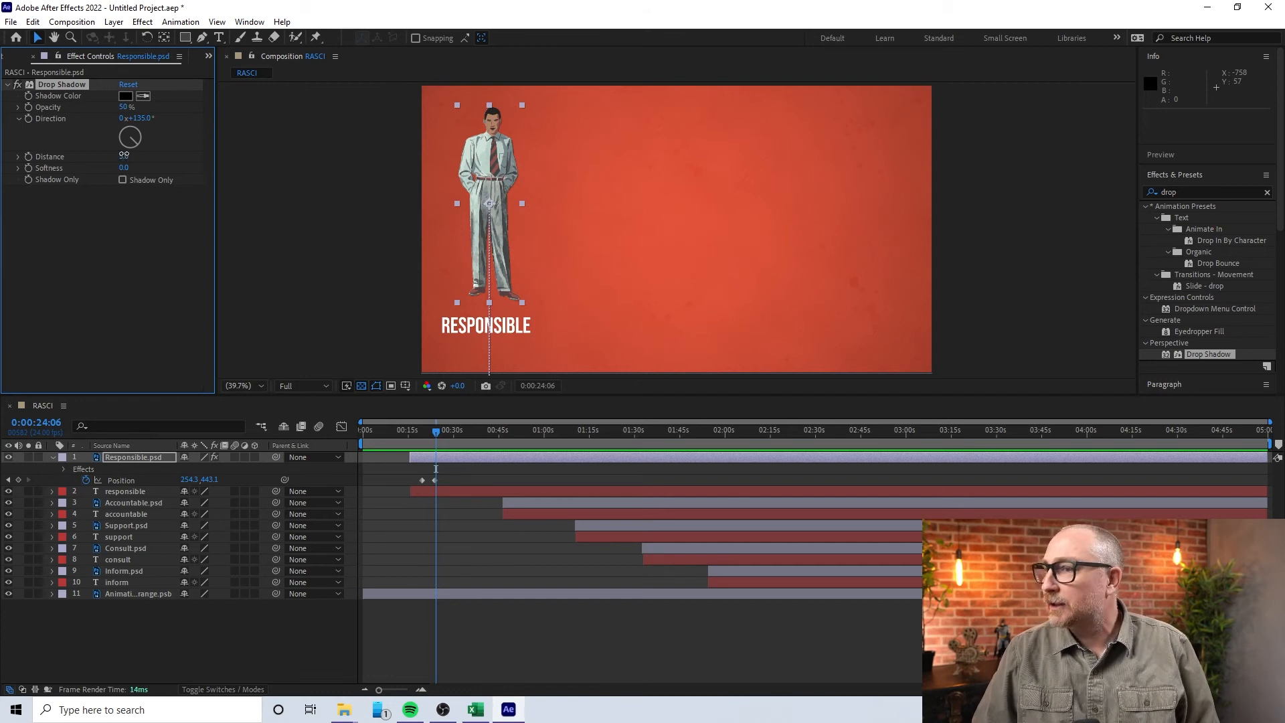
- Roughly adjust the Responsible illustration's shadow to a distance of about 57, a direction of about 114° and a softness of about 105
drag(124, 154, 174, 167)
drag(204, 221, 243, 149)
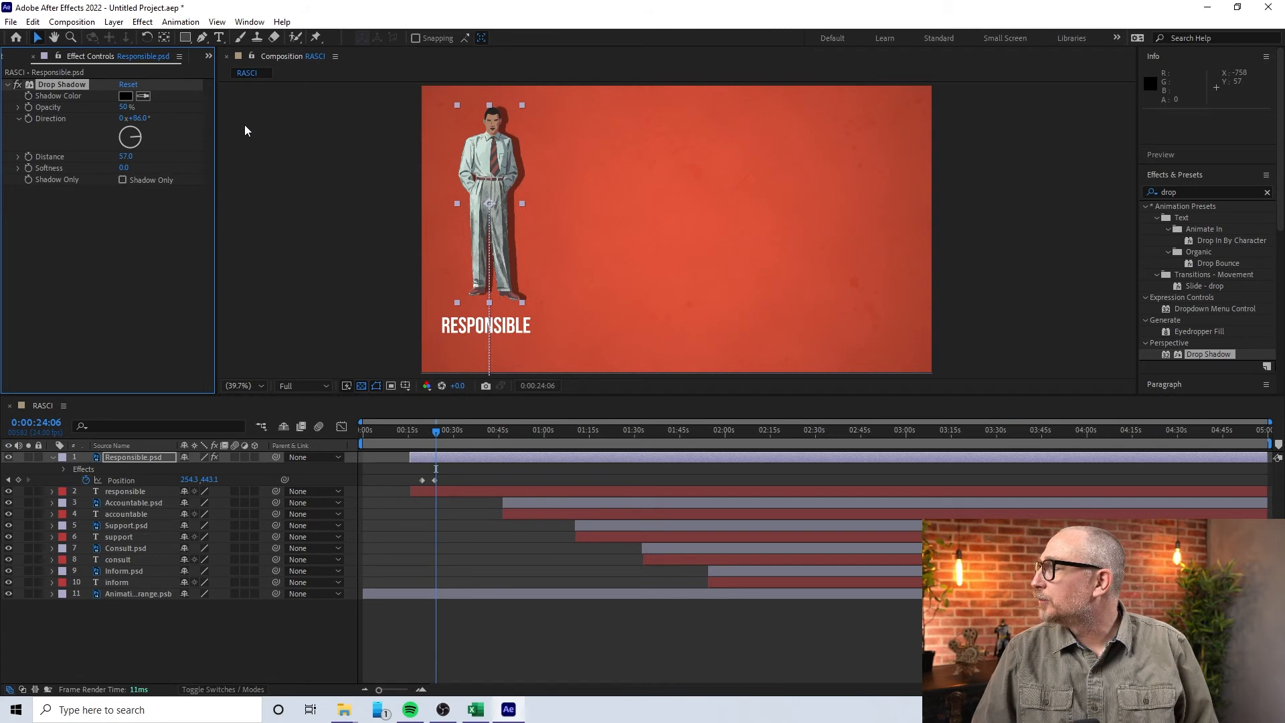
drag(254, 160, 251, 202)
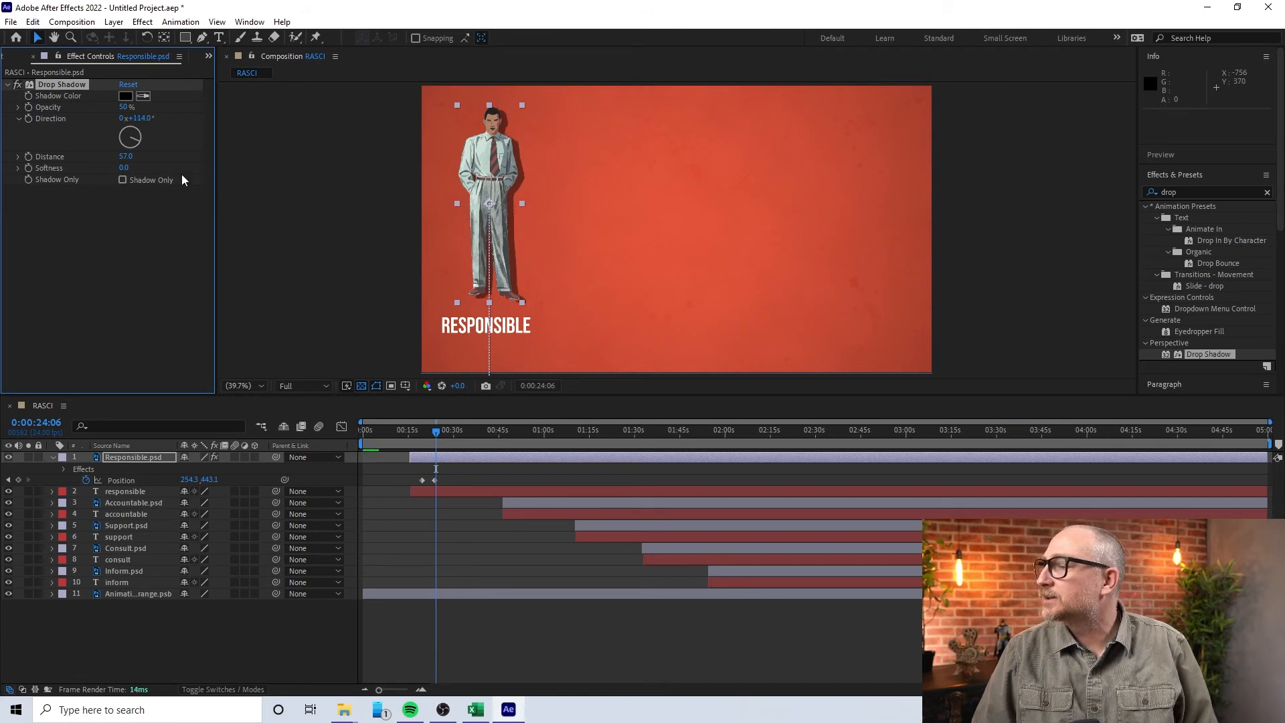
drag(127, 167, 205, 177)
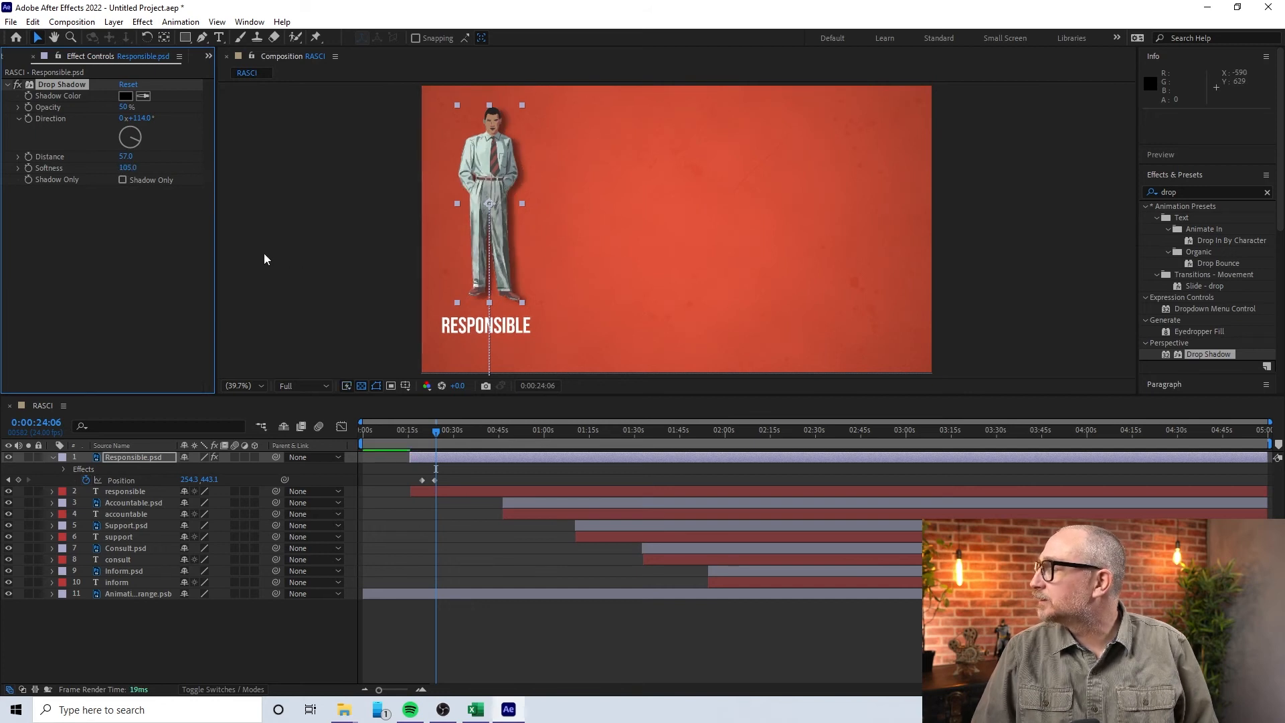
- Set the Responsible illustration's drop shadow to a distance of 50, a softness of 100 and a direction of 110°
click(125, 157)
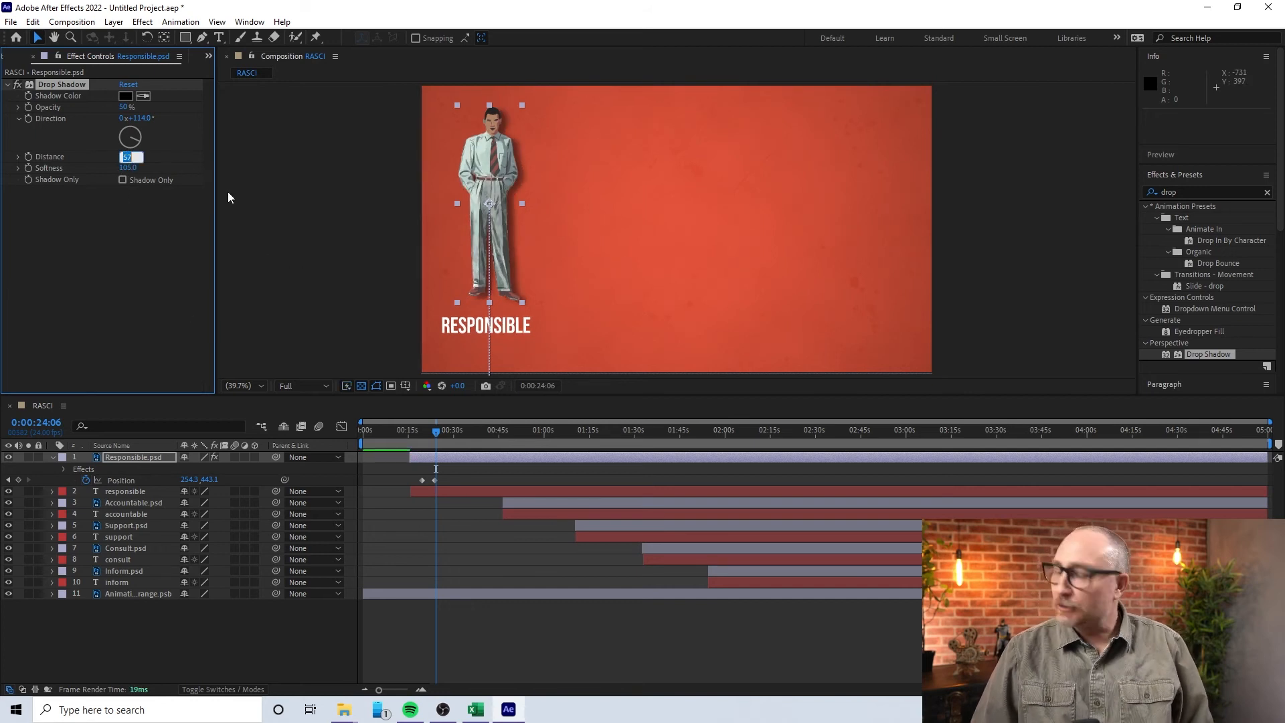
text(50)
key(Return)
click(122, 168)
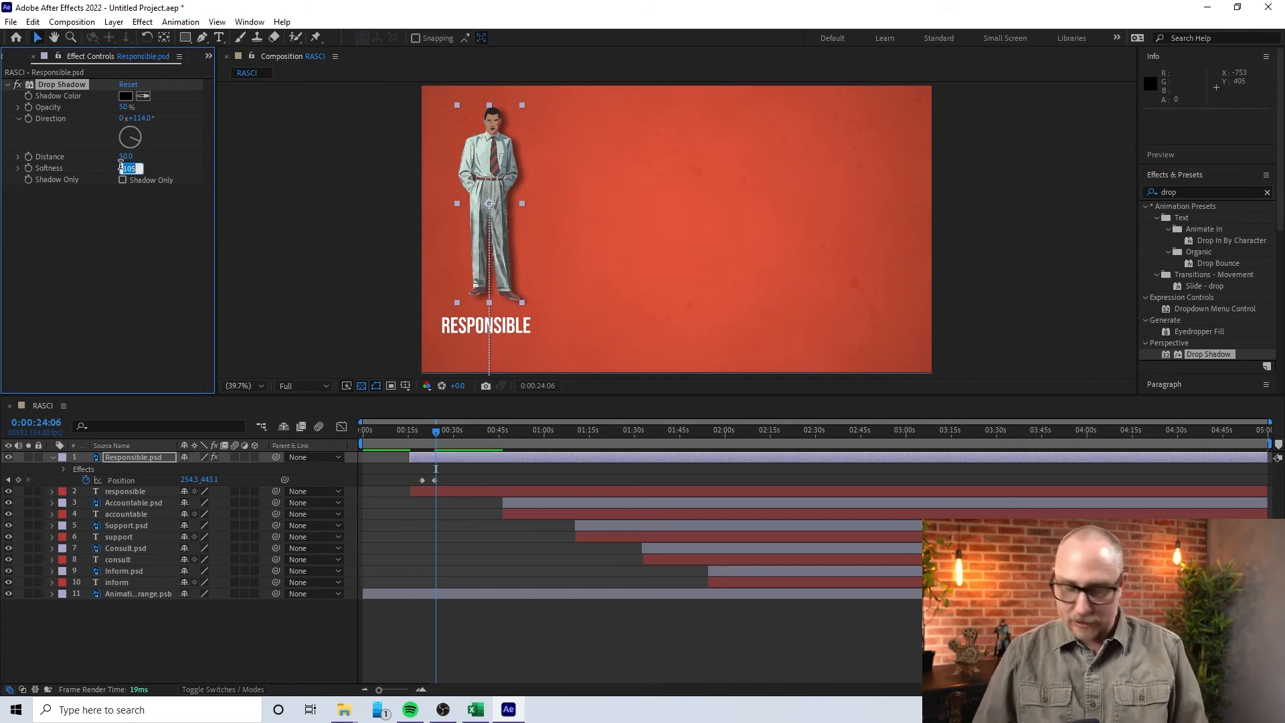
text(100)
key(Return)
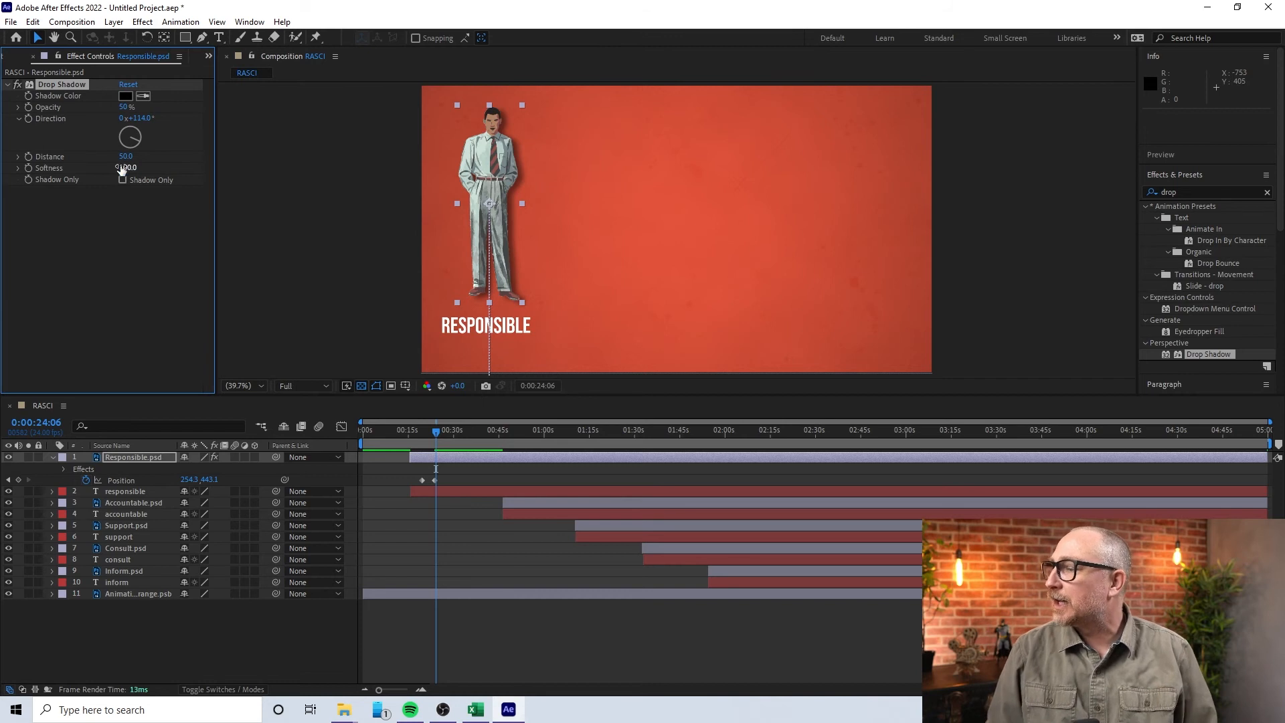
click(140, 118)
text(100)
key(Return)
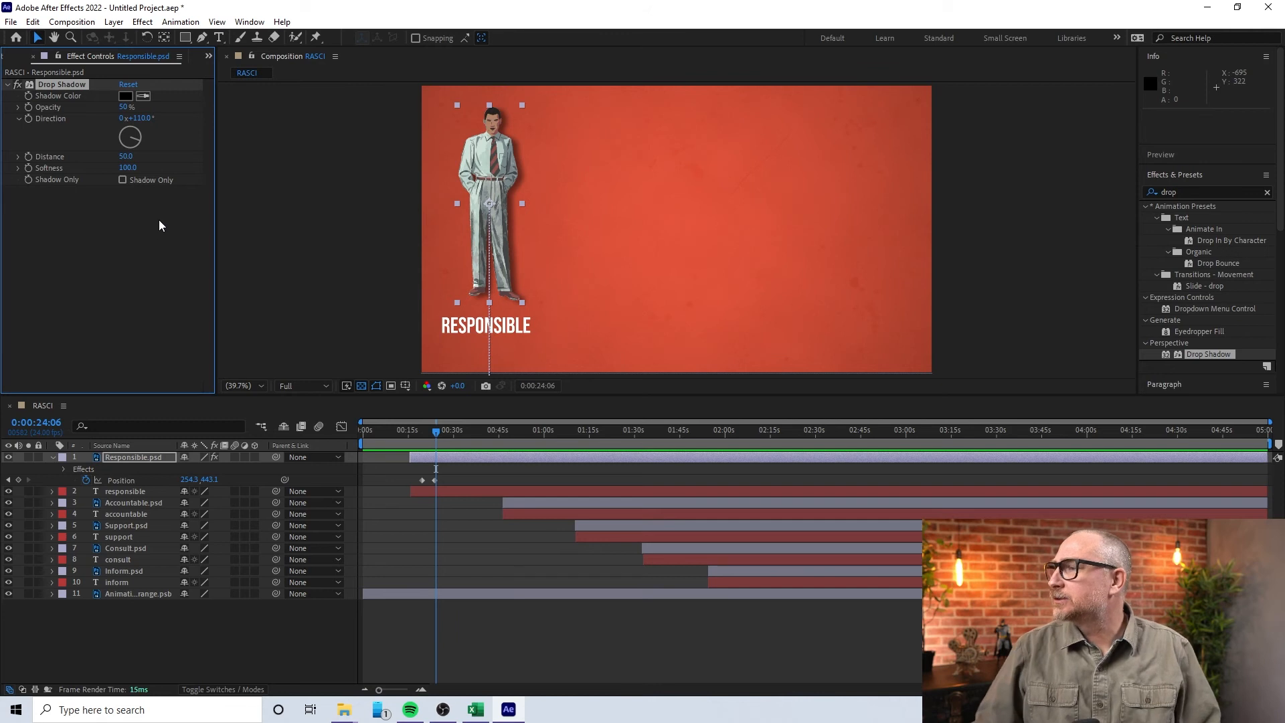
click(520, 462)
key(ctrl+c)
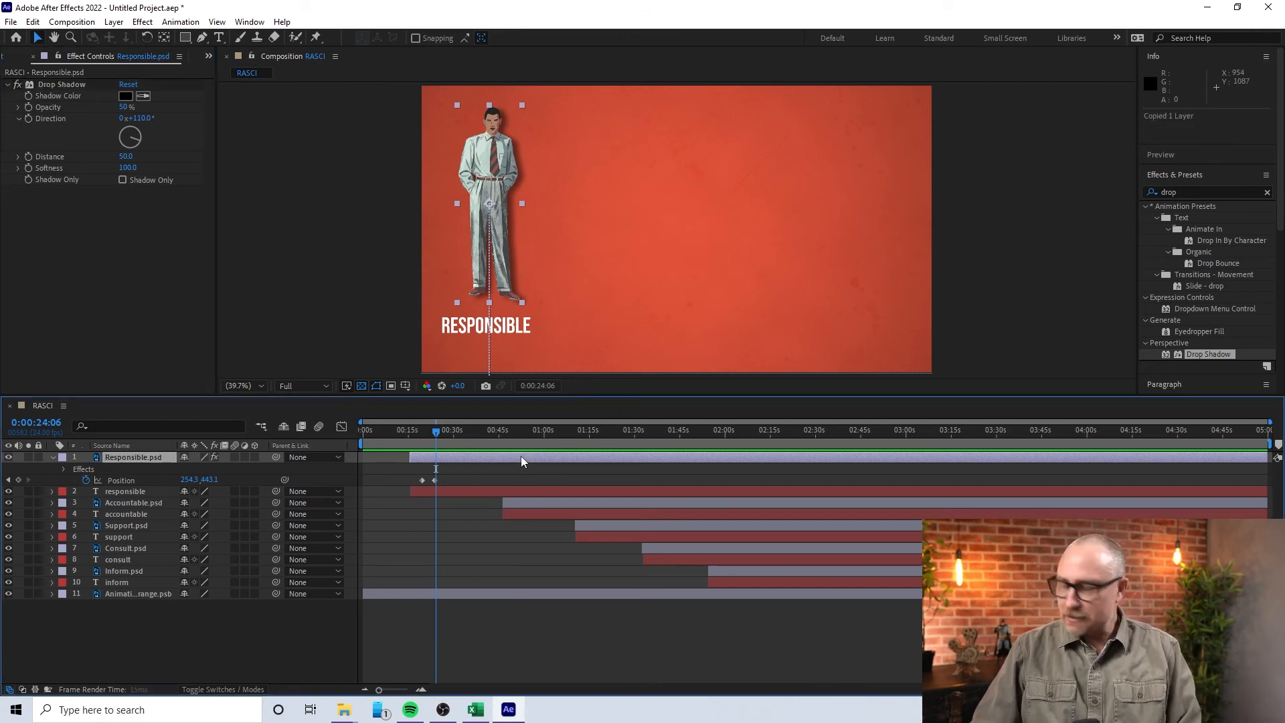
right_click(528, 506)
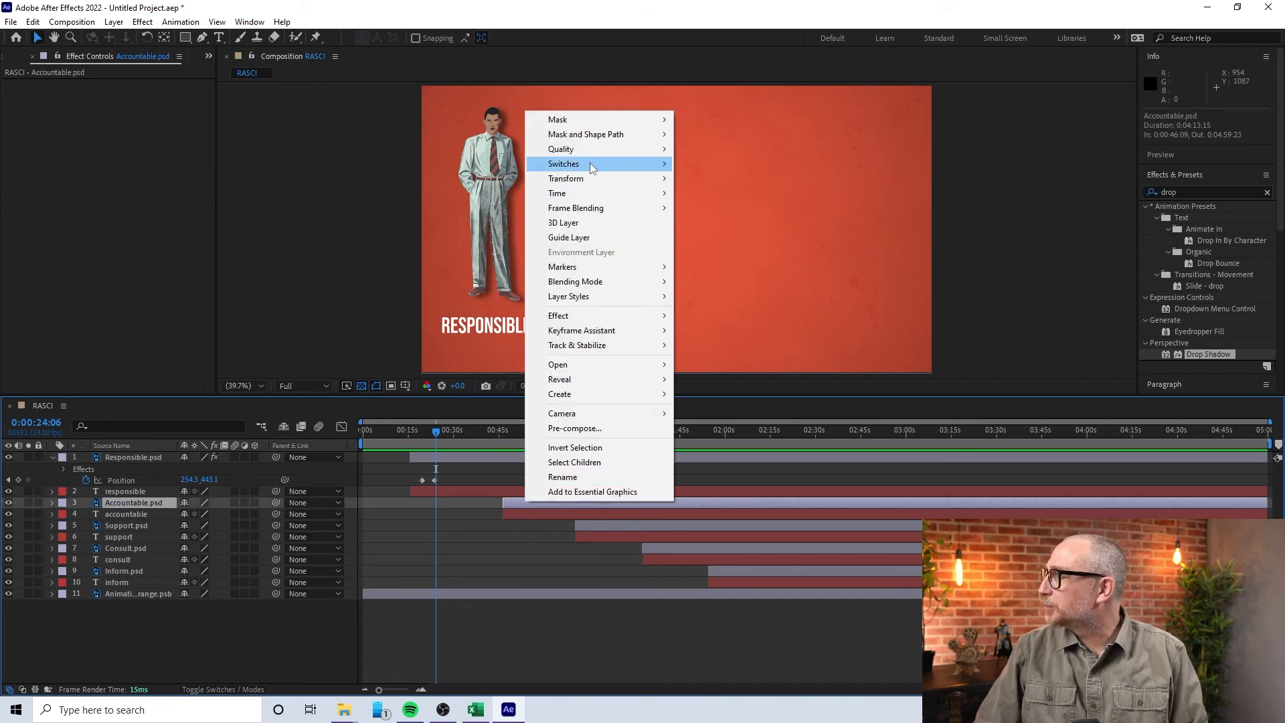
mouse_move(622, 332)
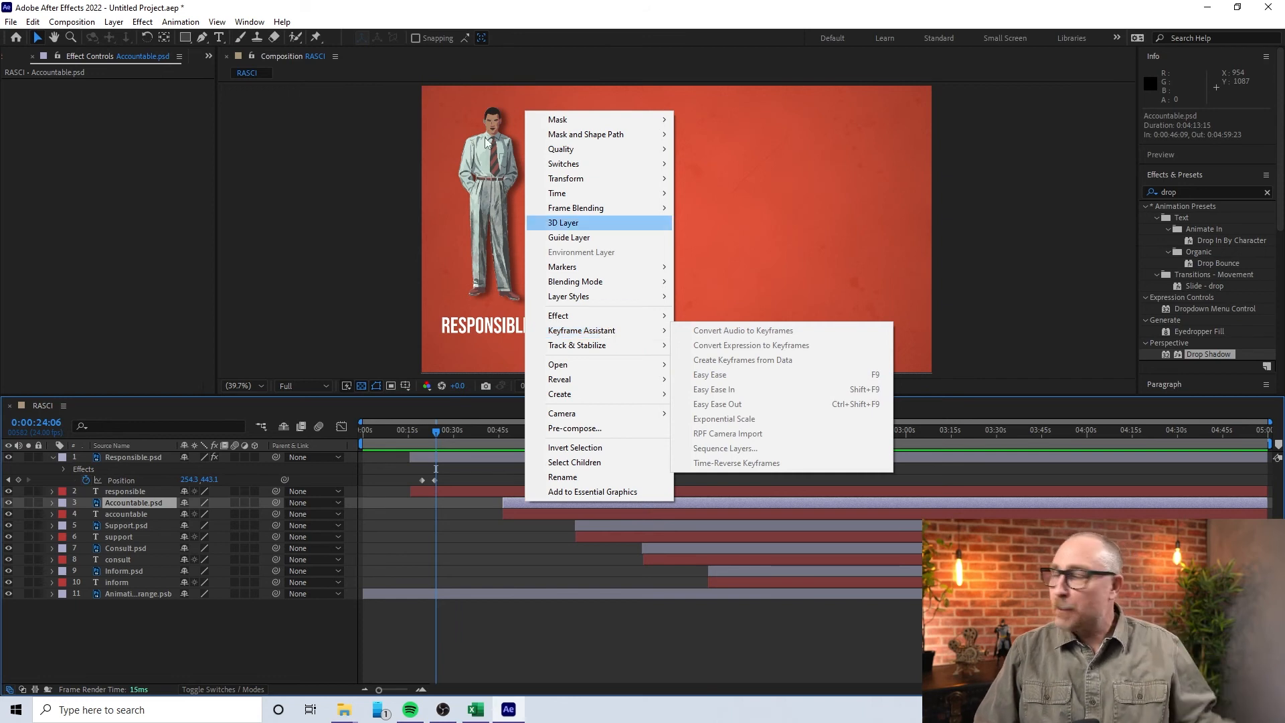
click(397, 17)
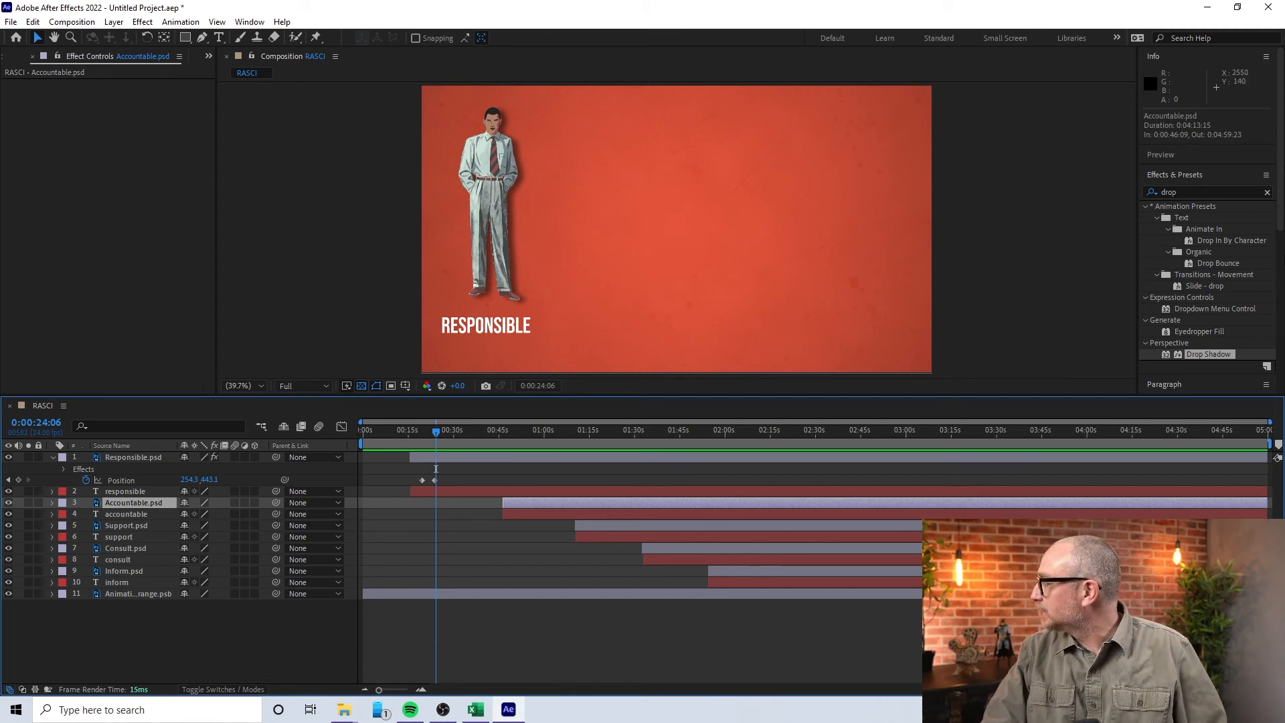
- Apply a Drop Shadow effect to the Accountable, Support, Consult and Inform illustration layers
drag(1203, 357, 585, 505)
drag(1202, 357, 691, 529)
drag(1227, 358, 858, 570)
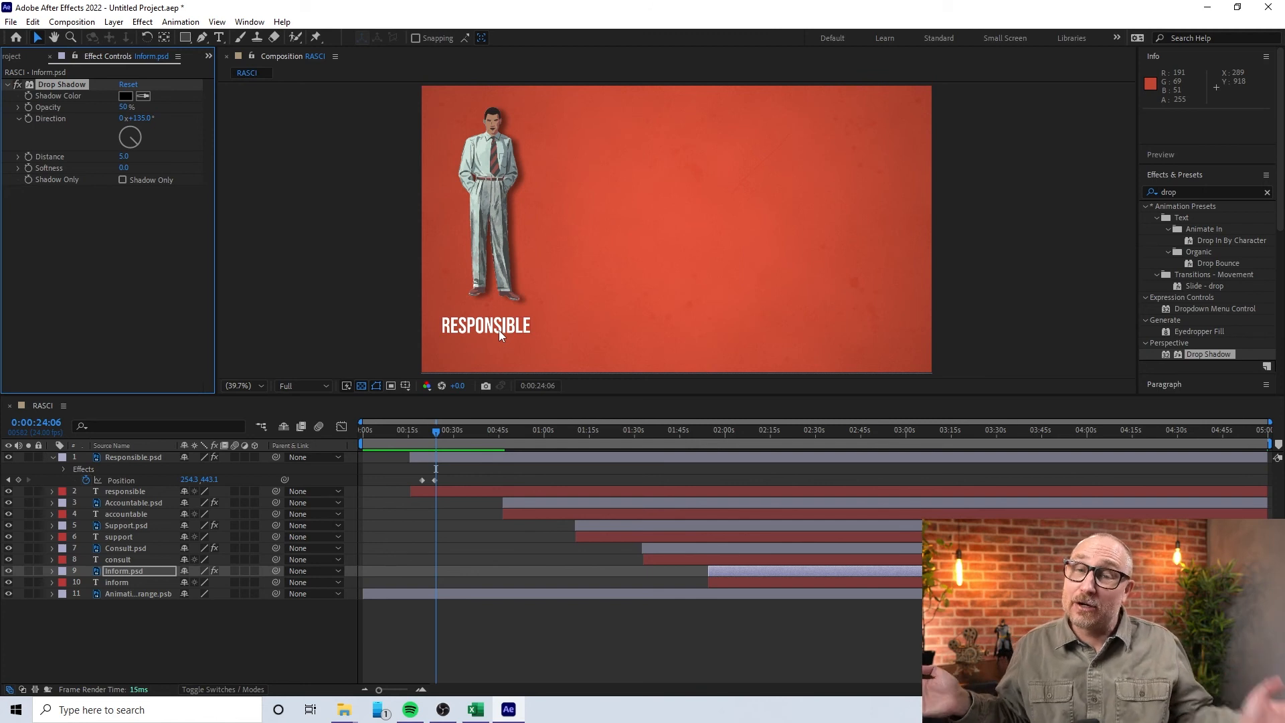
- Apply a Drop Shadow effect to the responsible text label with a distance of 10 and a softness of 10
drag(1208, 354, 504, 494)
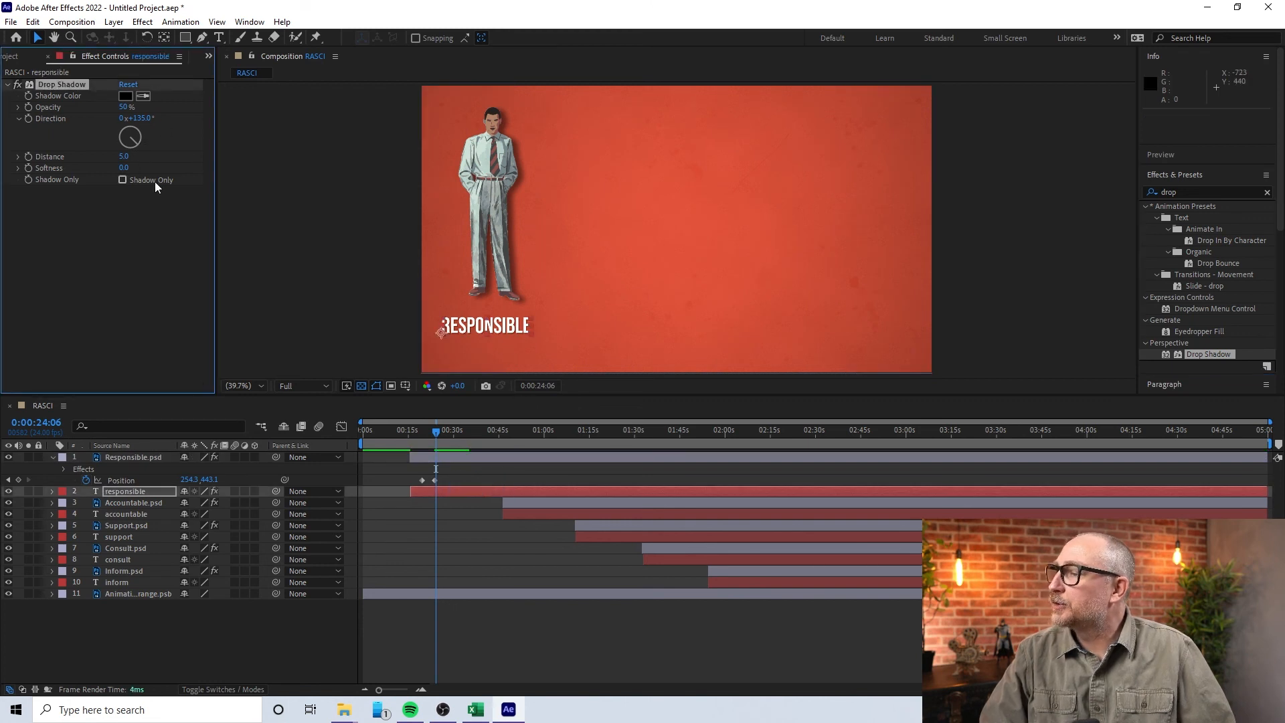
drag(125, 156, 160, 168)
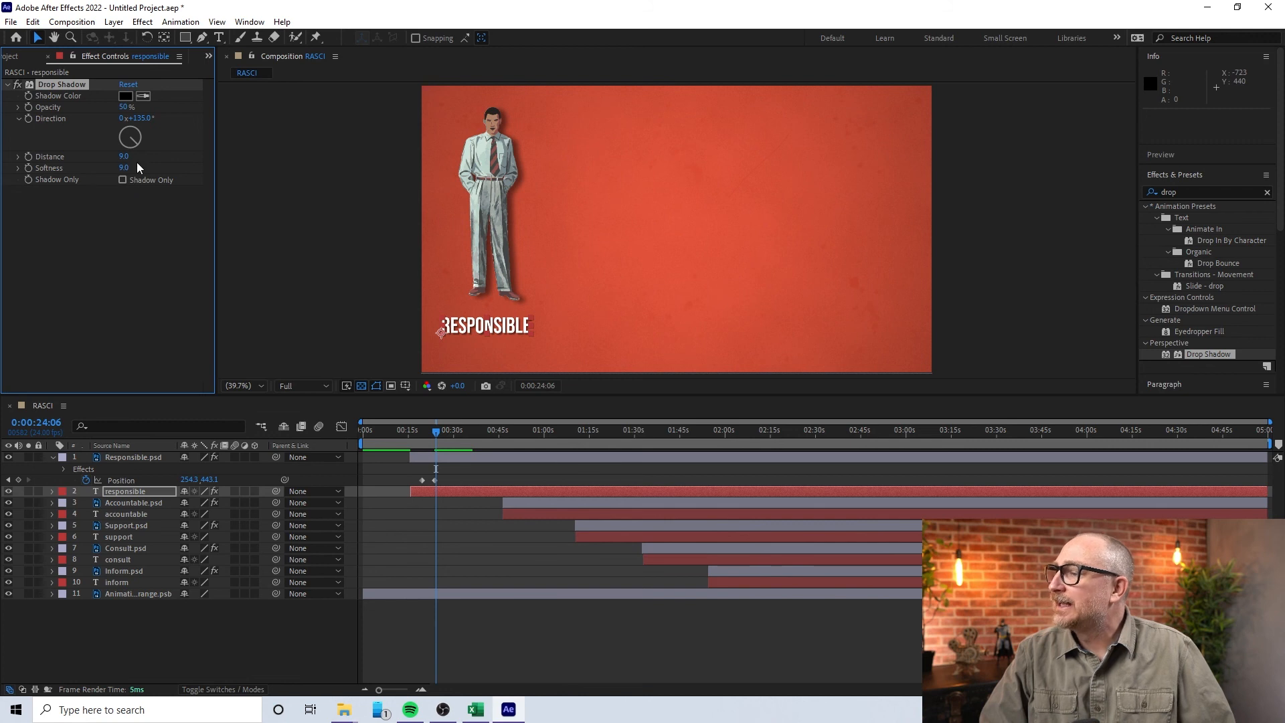
click(134, 155)
text(10)
key(Return)
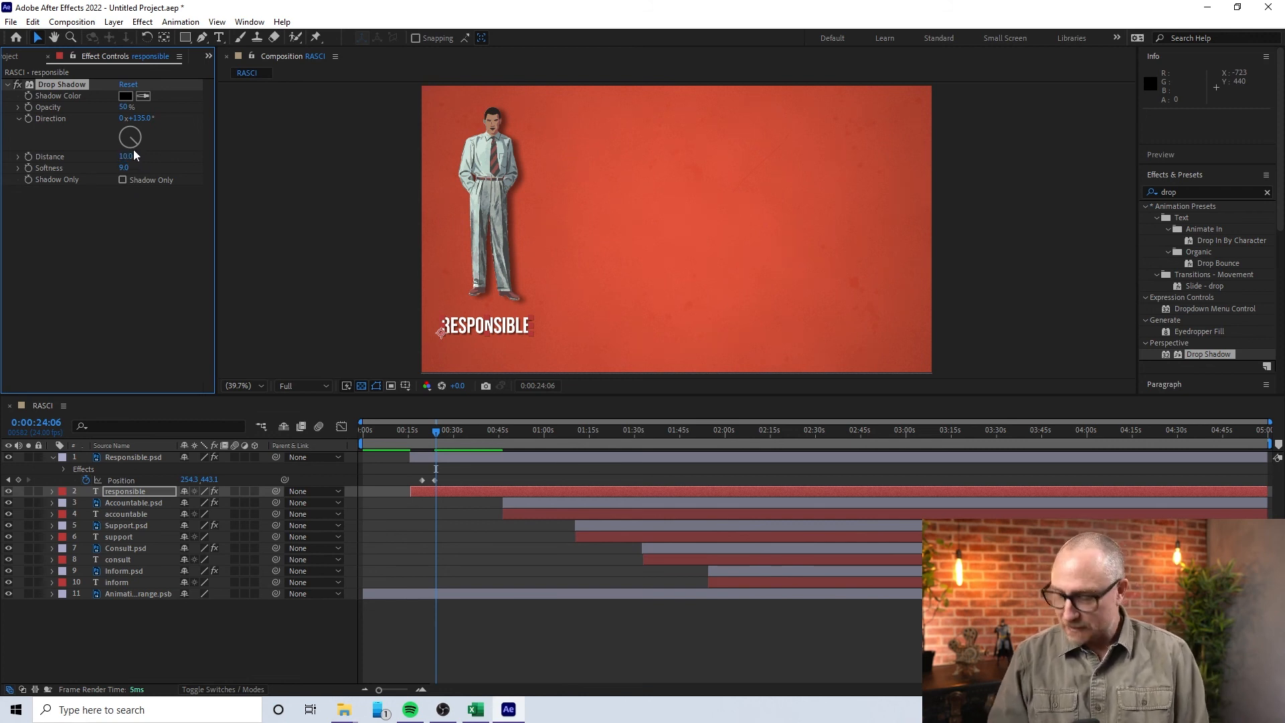
click(124, 167)
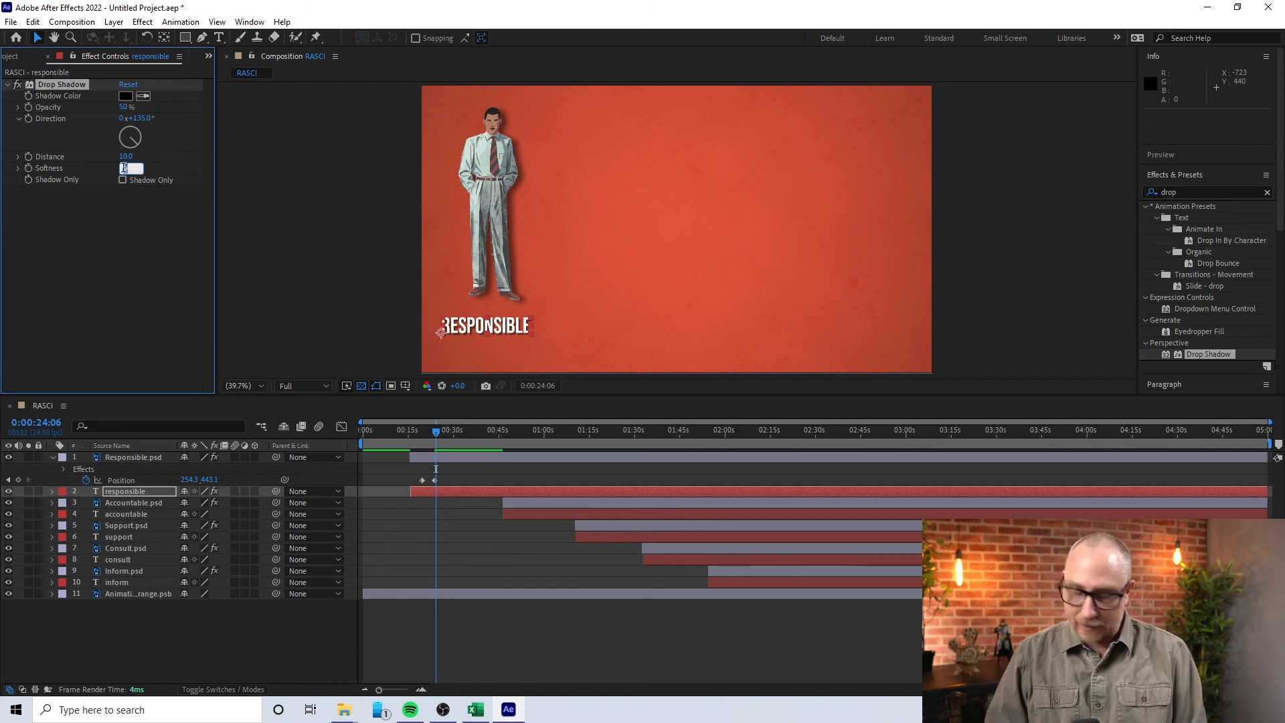
text(10)
key(Return)
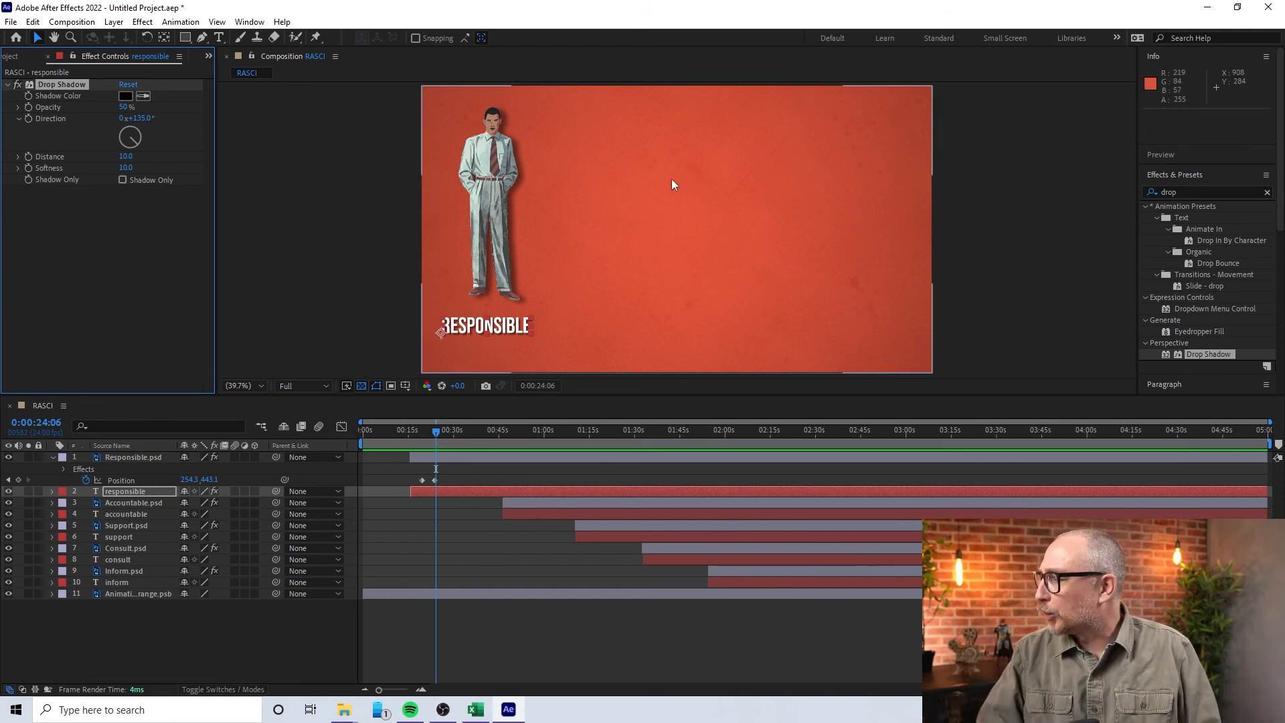
- Move the Responsible illustration's second Position keyframe to 0:00:20:18 and trim the responsible label to start at that same time
drag(436, 480, 427, 480)
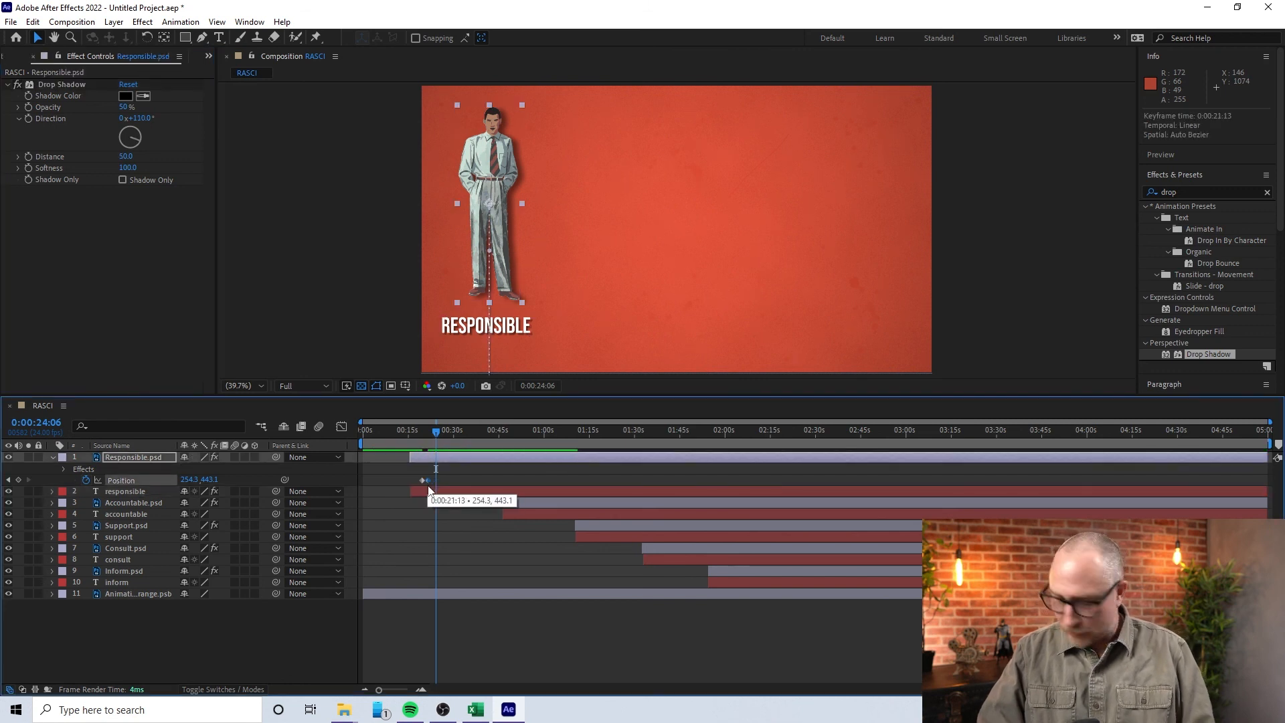
scroll(429, 482, up, 5)
scroll(429, 483, down, 5)
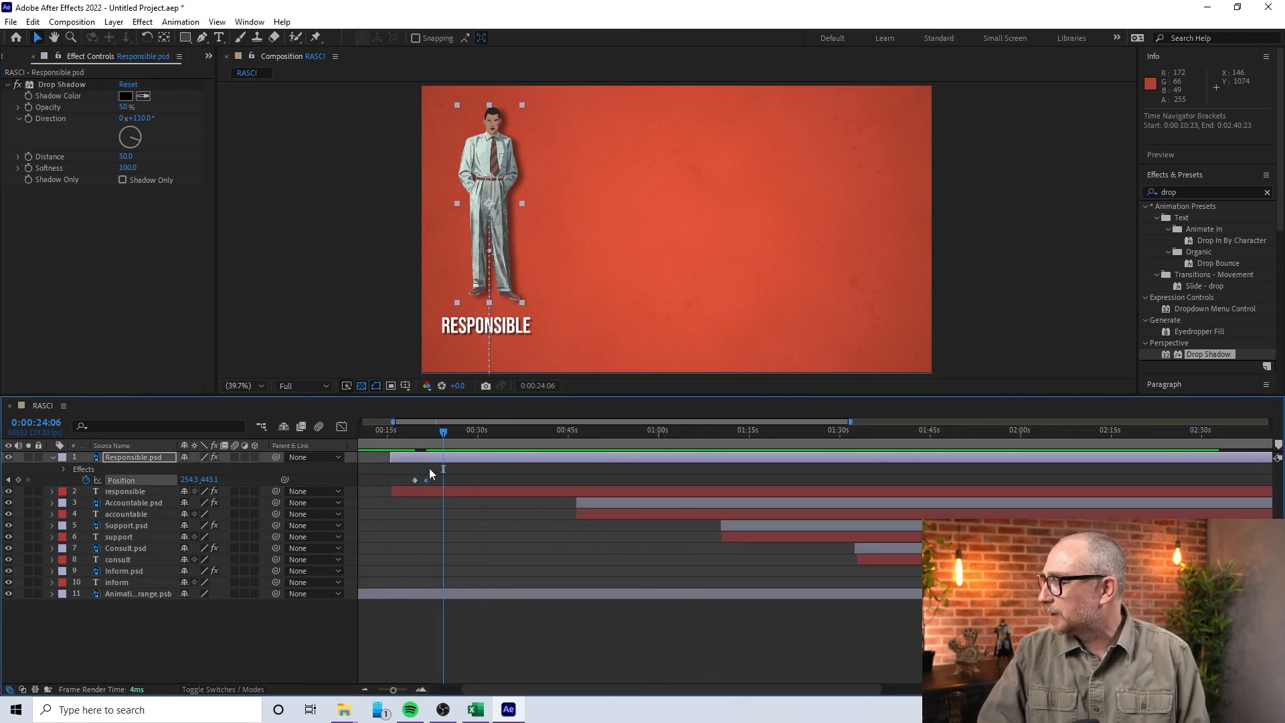
drag(426, 481, 421, 481)
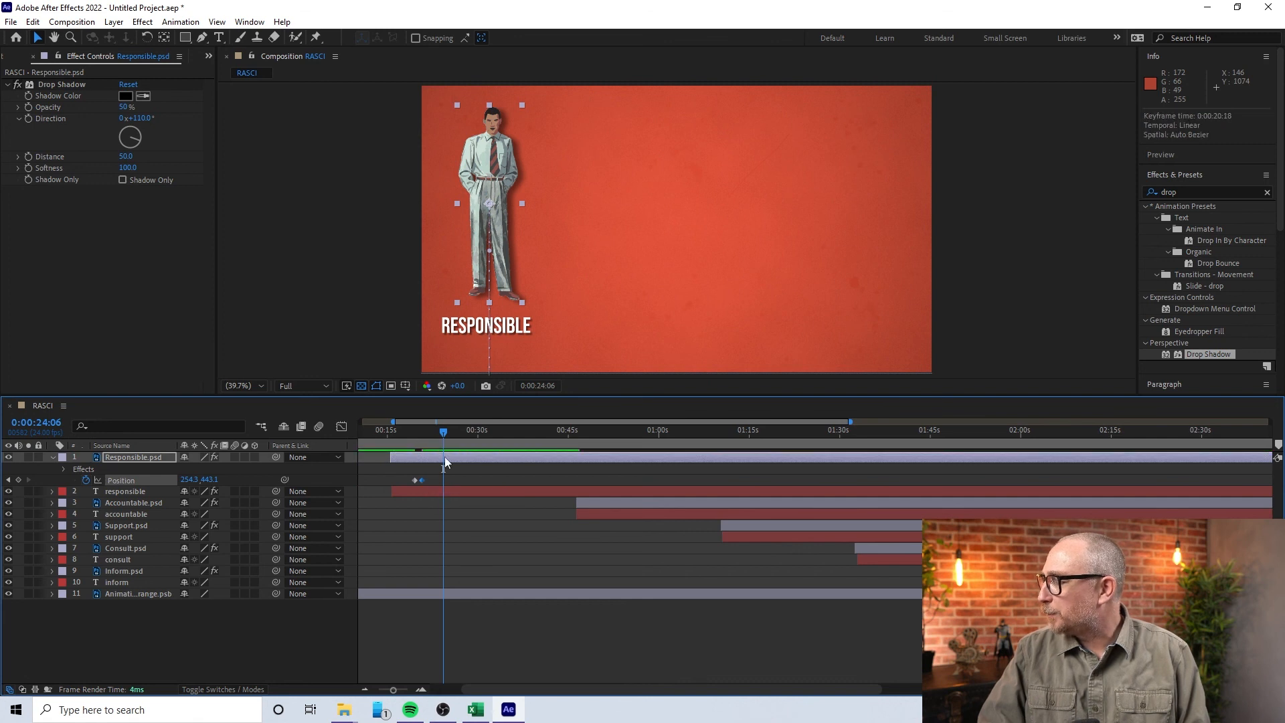
click(421, 491)
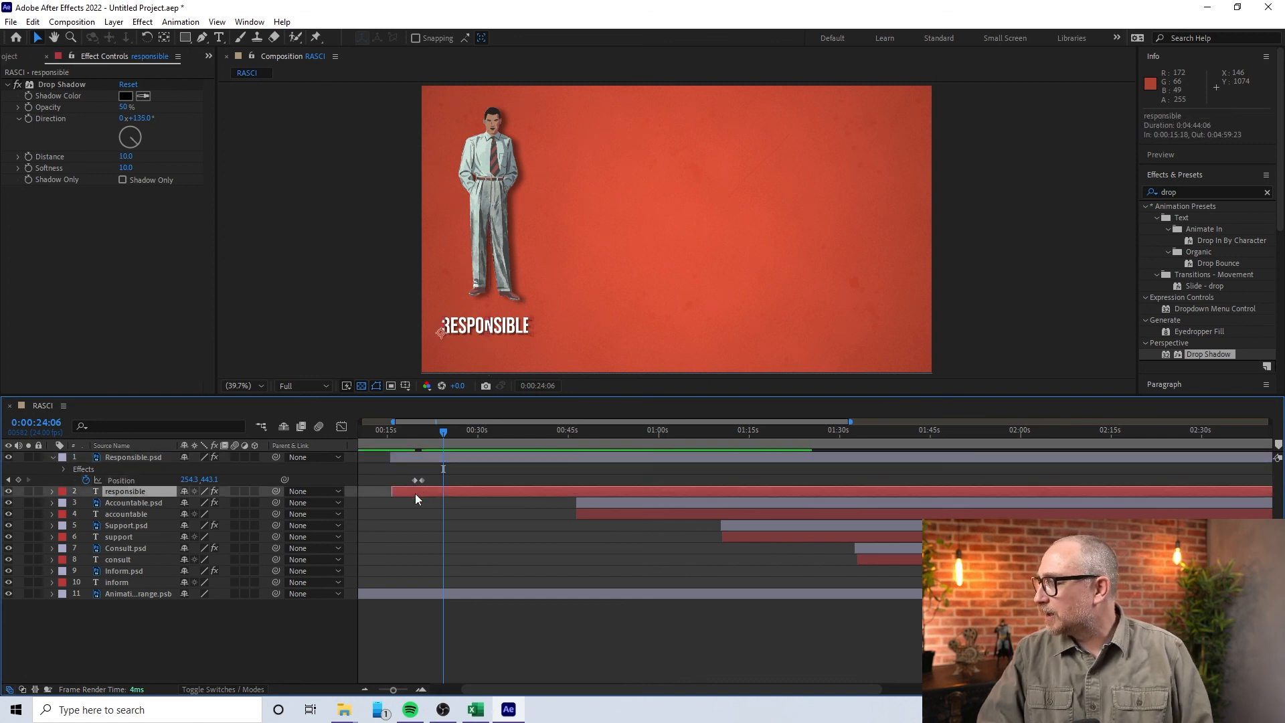
drag(392, 491, 417, 495)
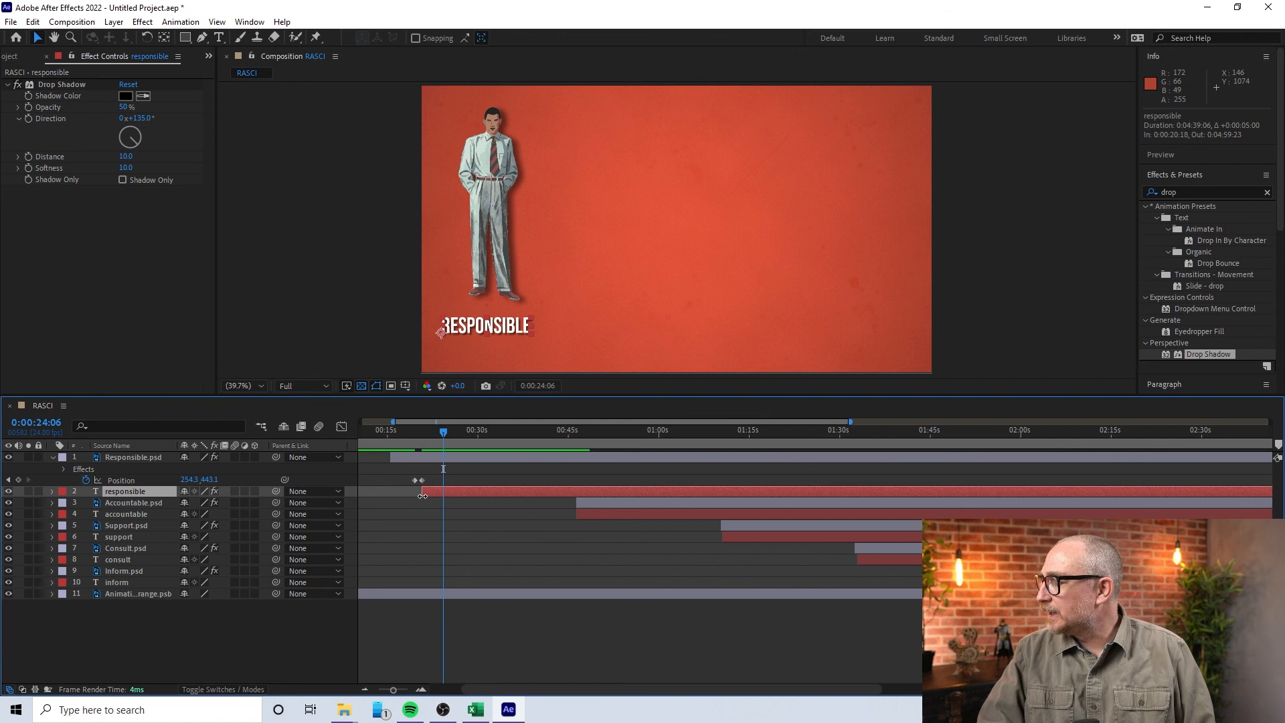
- Preview the Responsible slide-in and its label's appearance from about 0:00:17:23, then replay from about 0:00:19
drag(447, 429, 404, 435)
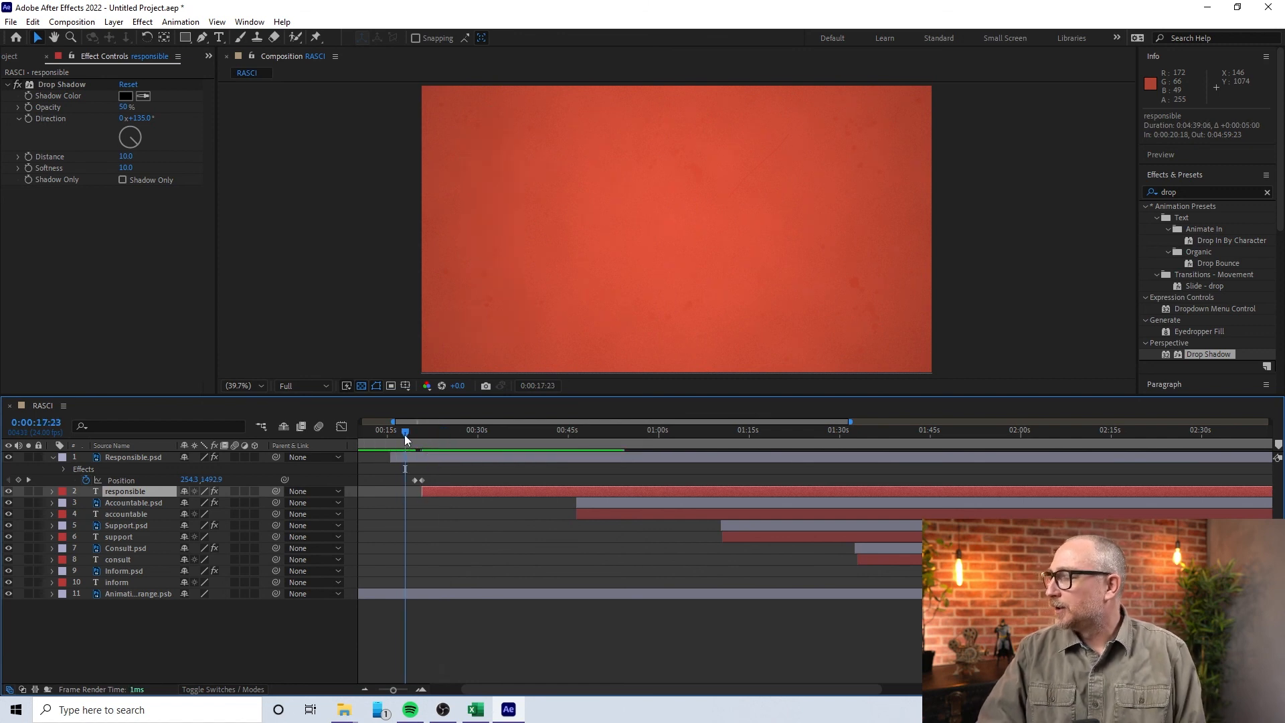
key(space)
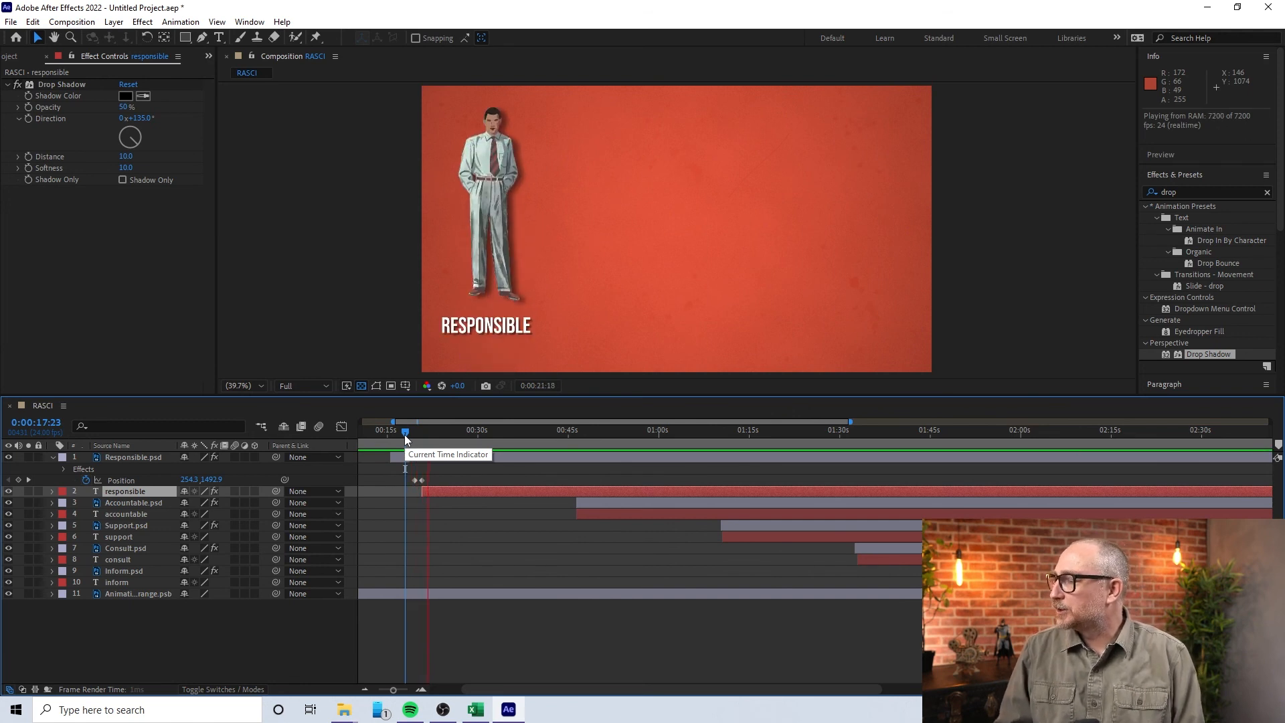
key(space)
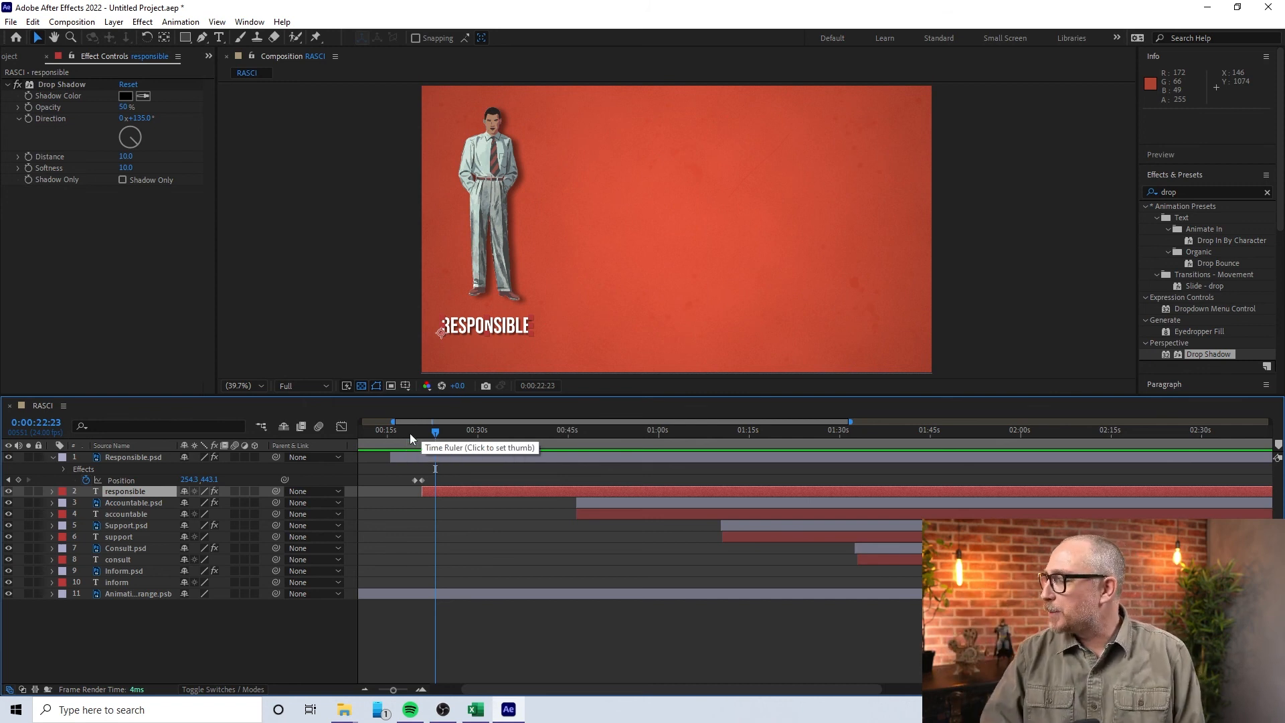
click(410, 432)
key(space)
- Move the Responsible illustration's first Position keyframe to 0:00:20:02 to shorten the slide-in
click(420, 480)
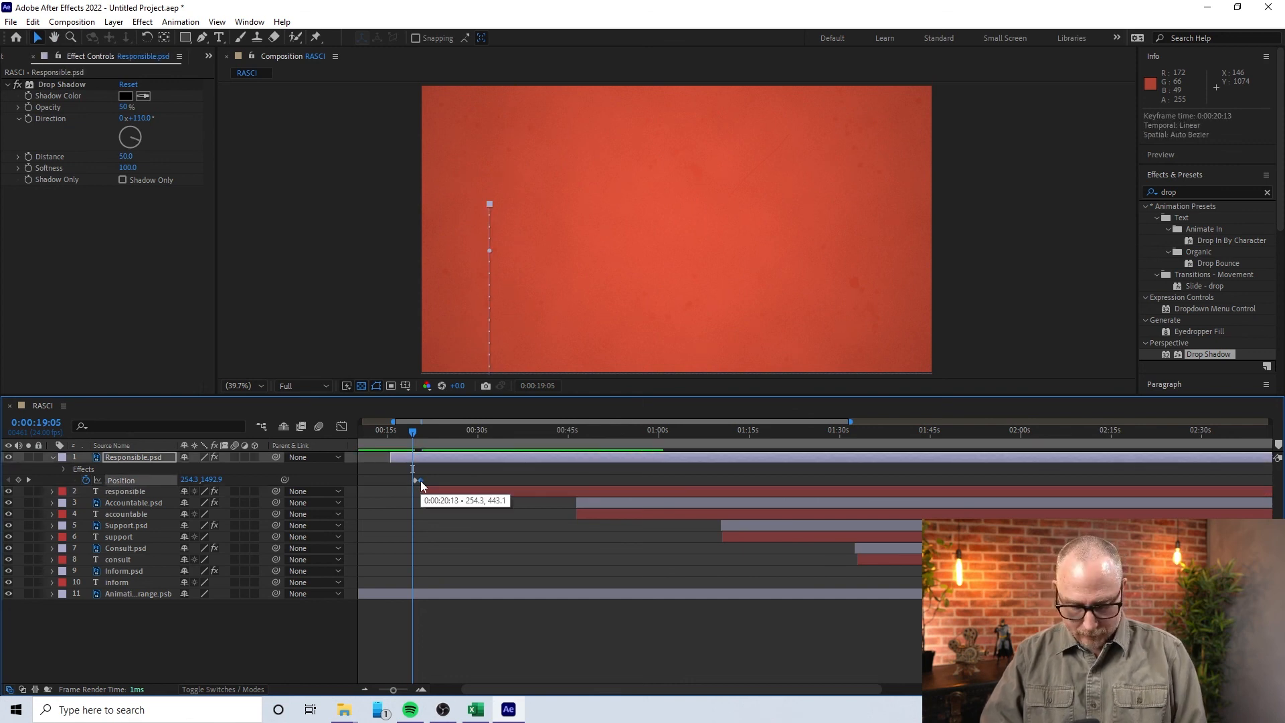
scroll(420, 480, up, 5)
scroll(420, 488, up, 3)
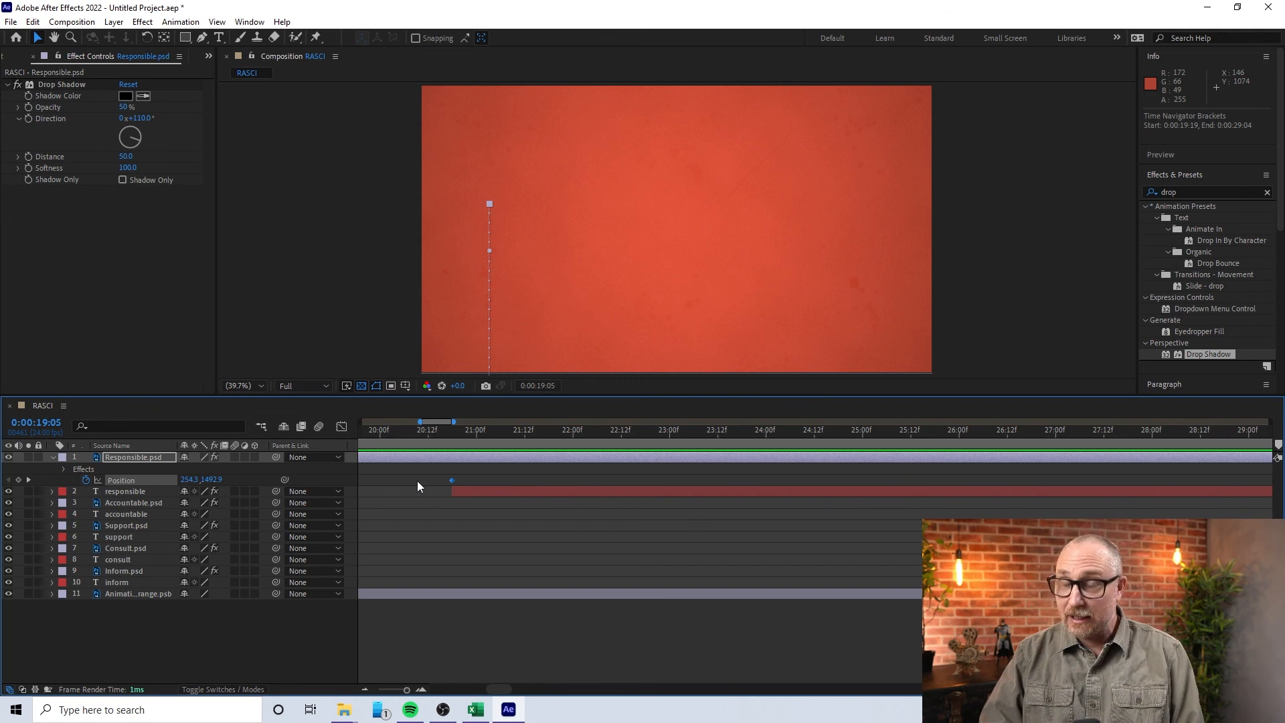
scroll(428, 479, down, 3)
drag(408, 479, 421, 480)
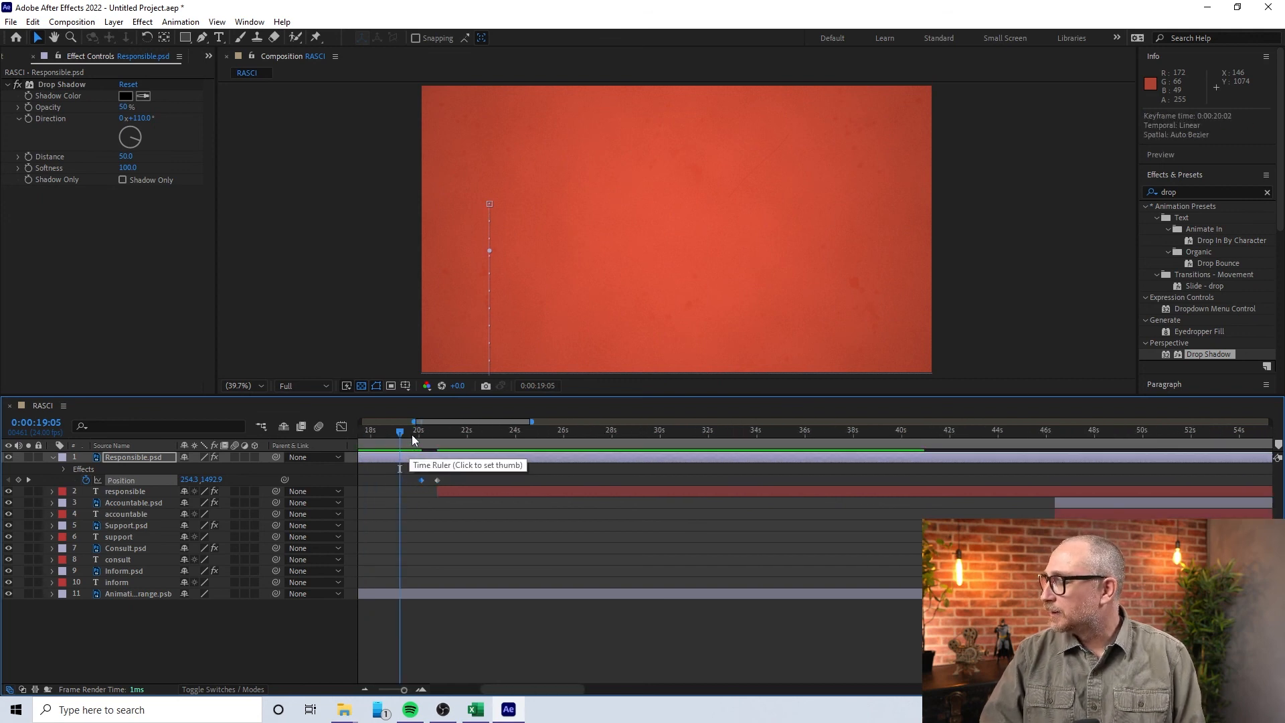
- Preview the faster Responsible slide-in twice, starting at about 0:00:19:17 and 0:00:19:15
click(412, 436)
key(space)
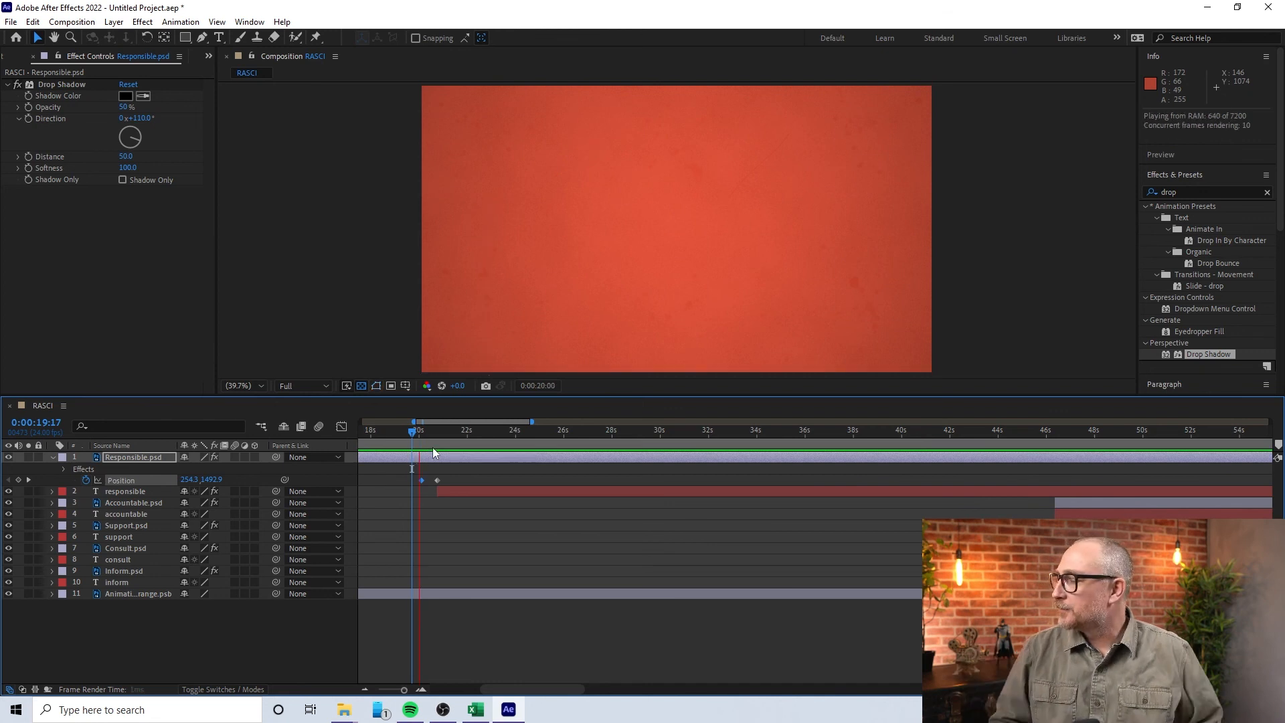
key(space)
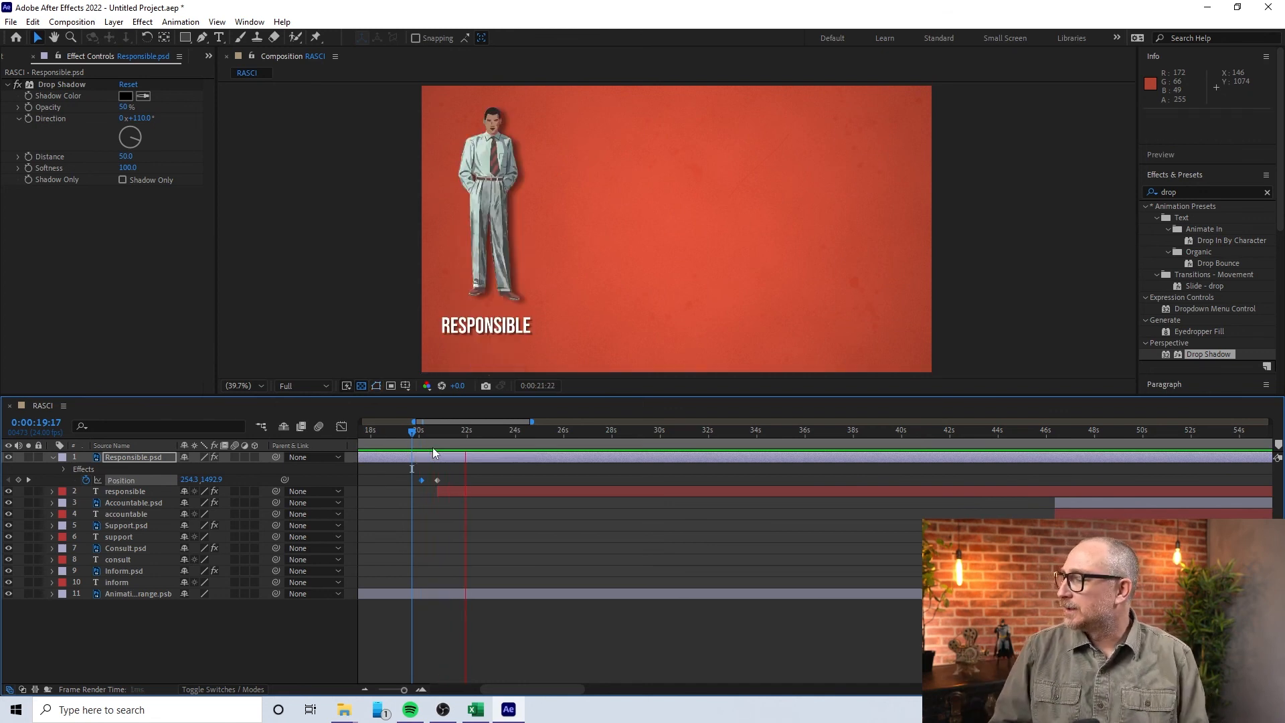
click(410, 436)
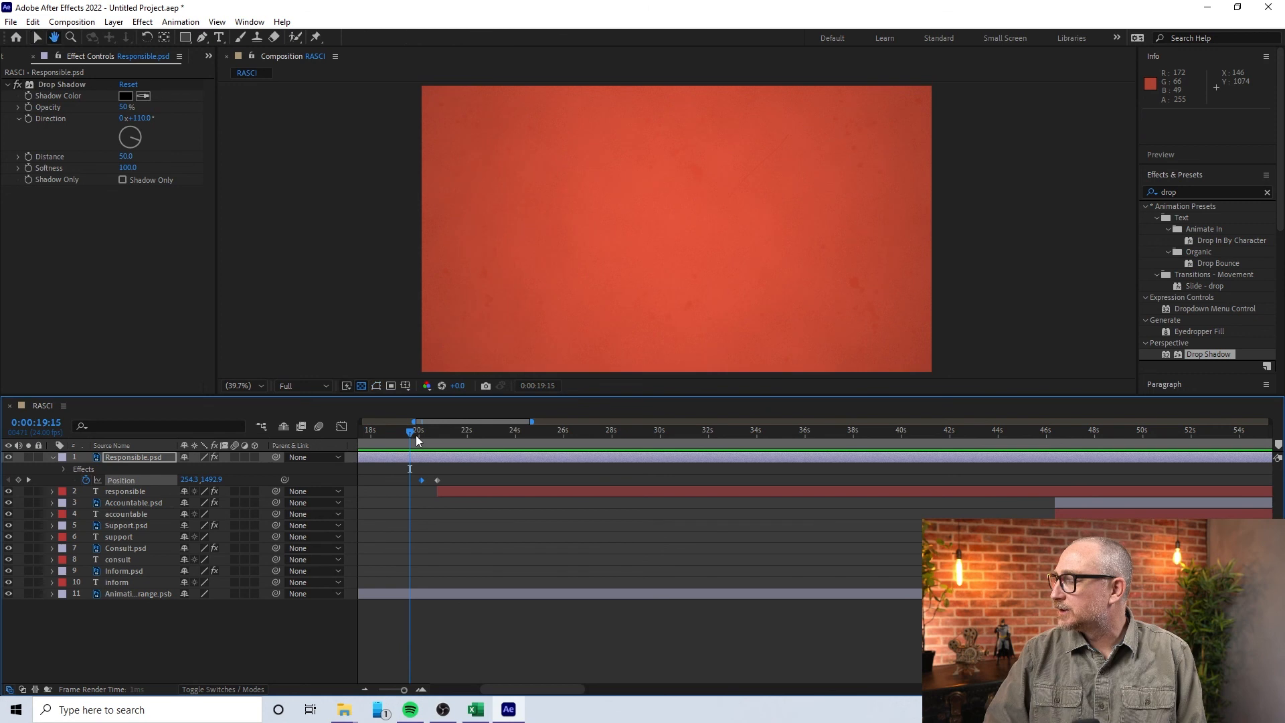
key(space)
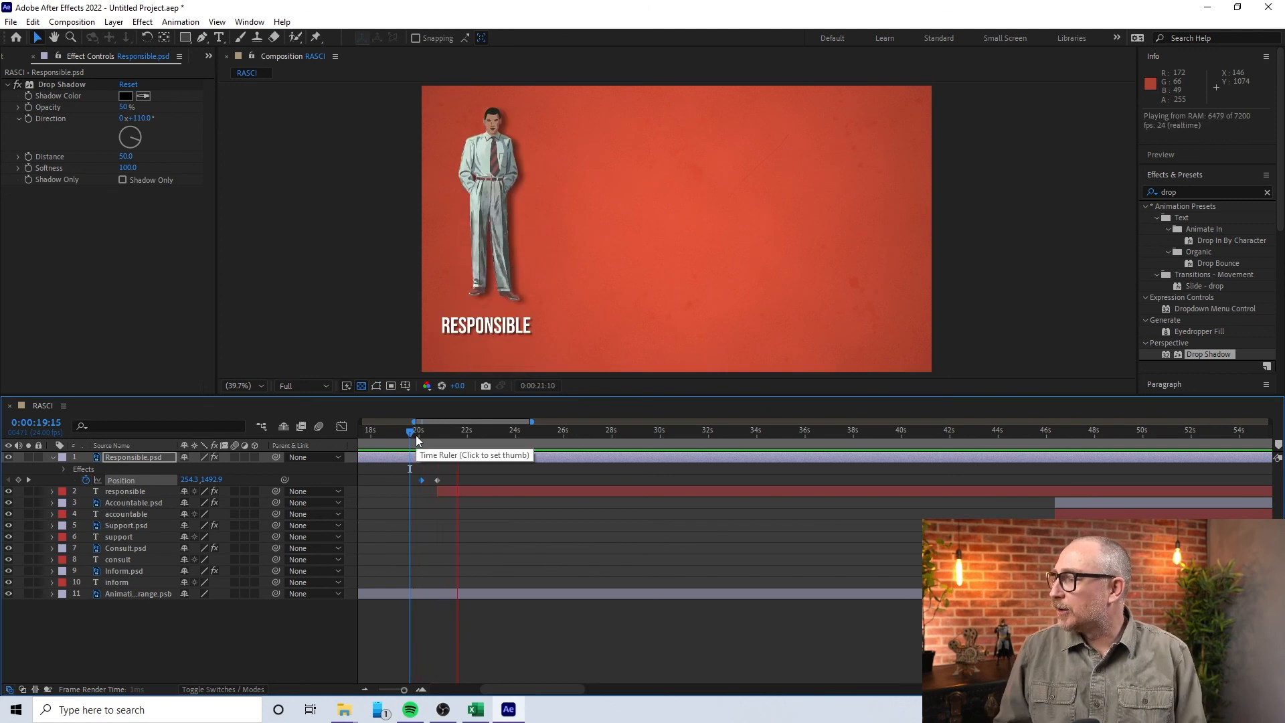
key(space)
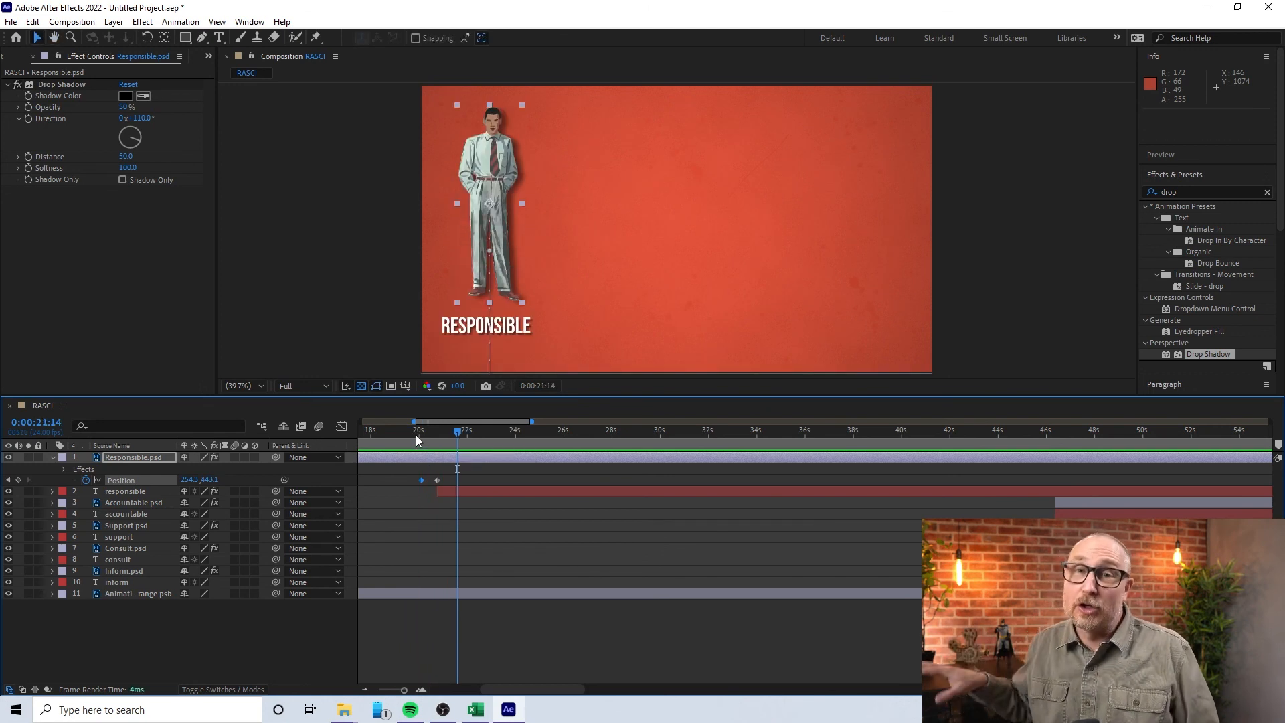